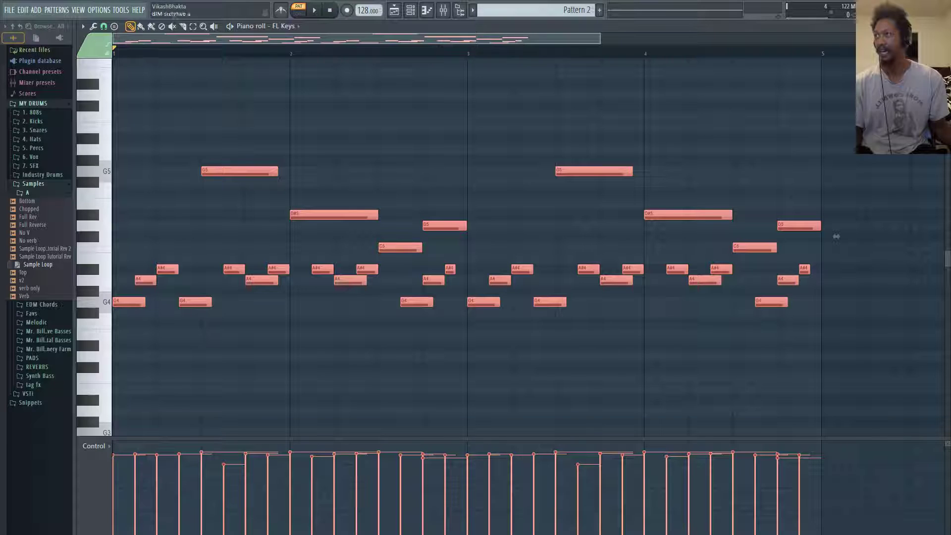
# - Show the channel rack beside Fruity Delay 2 on Insert 61, set the delay's feedback mode to ping-pong, and audition the pattern
pyautogui.click(26, 252)
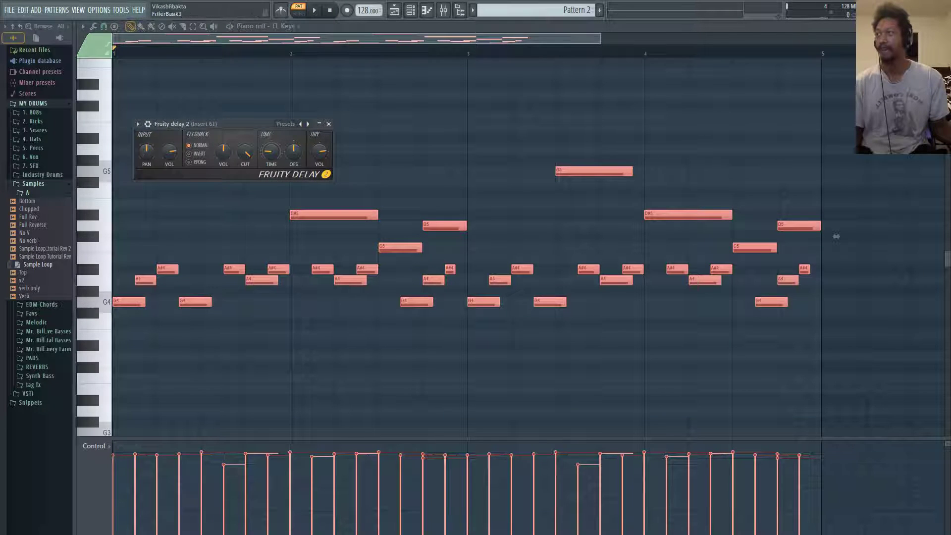
pyautogui.click(836, 236)
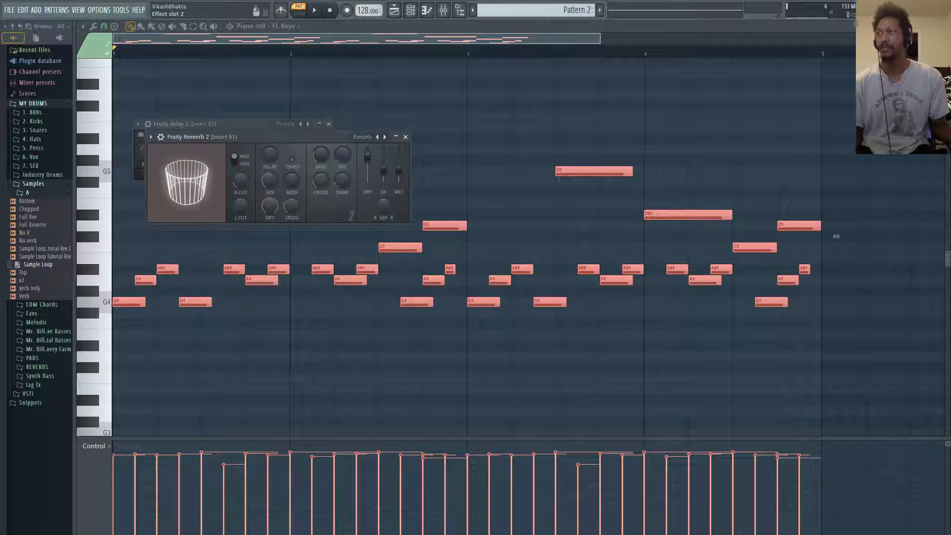
pyautogui.click(405, 137)
pyautogui.press('F6')
pyautogui.moveTo(264, 128); pyautogui.dragTo(323, 129)
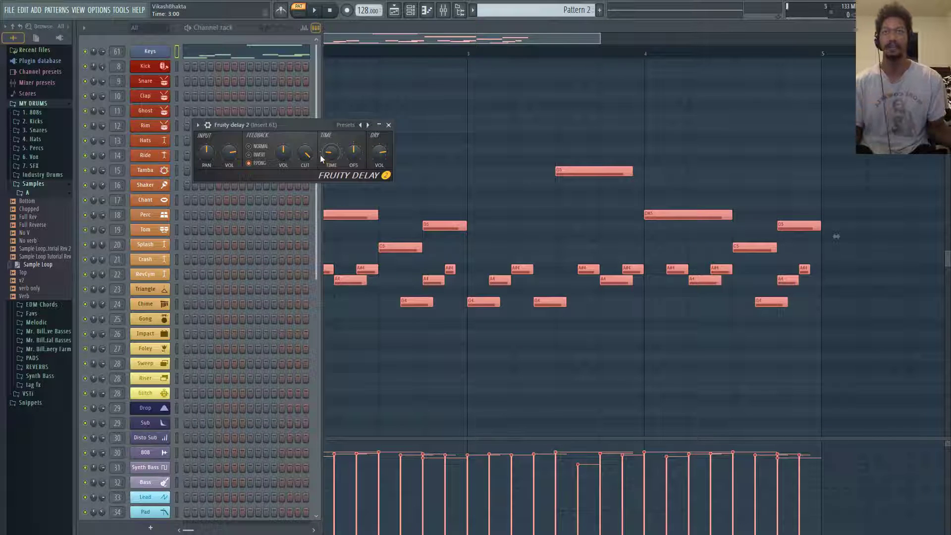
pyautogui.press('space')
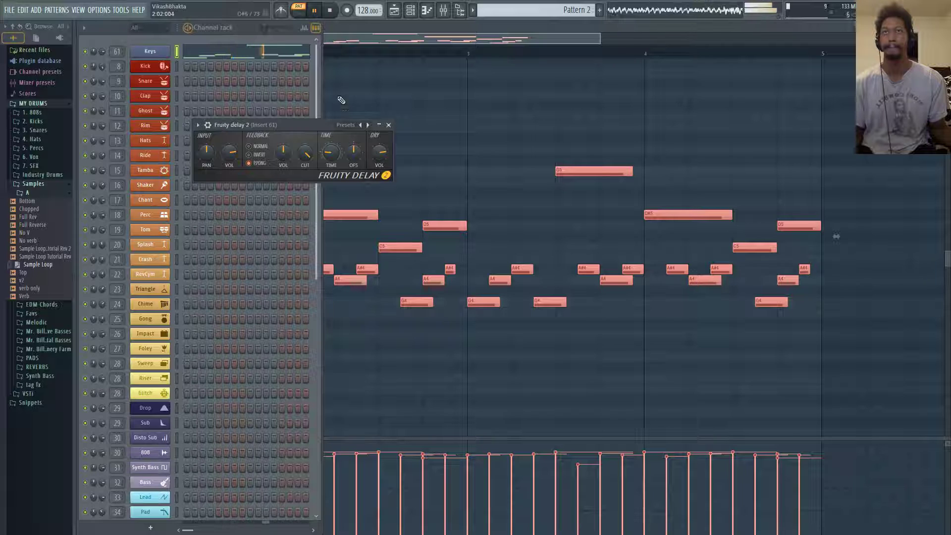
pyautogui.click(331, 11)
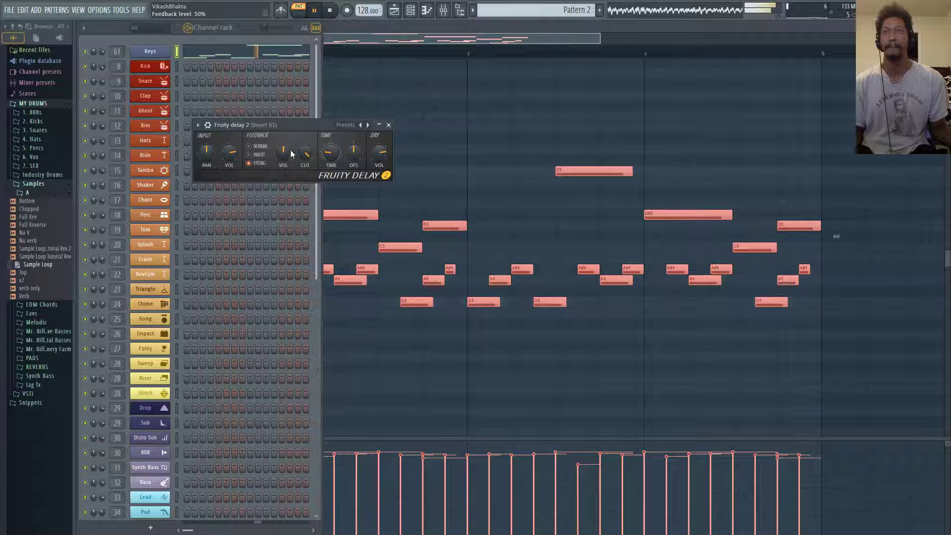
# - Lower Fruity Delay 2's feedback level to about 9% and its cutoff to about 16% during playback, and close the delay
pyautogui.moveTo(291, 149); pyautogui.dragTo(291, 175)
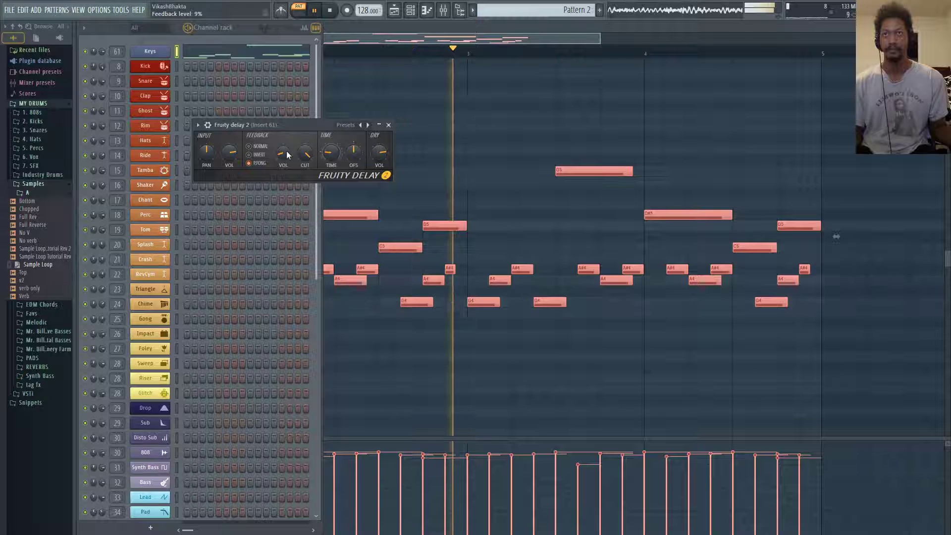
pyautogui.moveTo(305, 156); pyautogui.dragTo(304, 198)
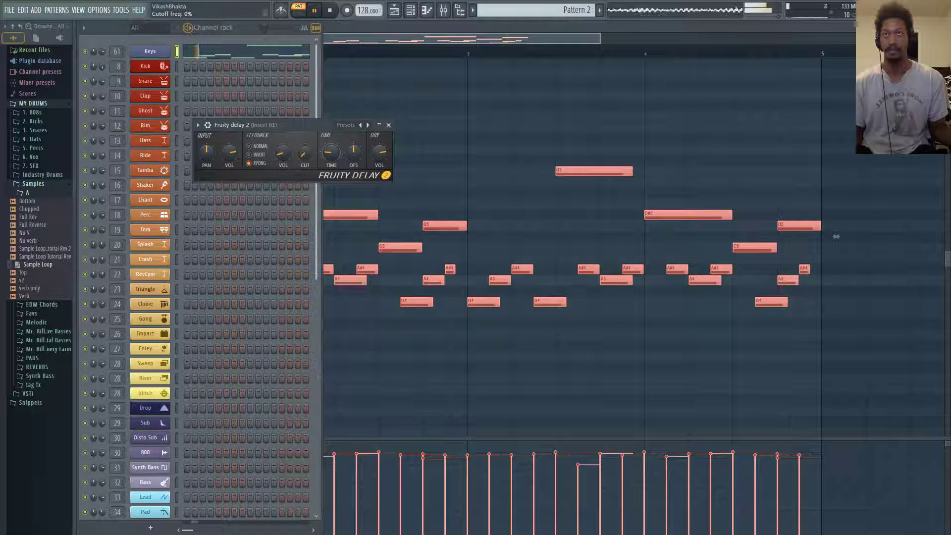
pyautogui.moveTo(305, 154); pyautogui.dragTo(305, 152)
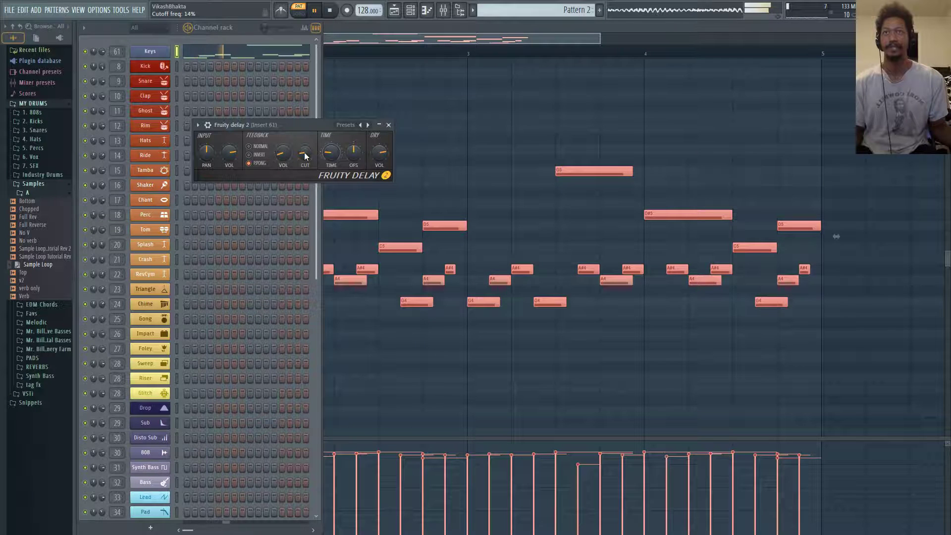
pyautogui.moveTo(305, 153); pyautogui.dragTo(304, 152)
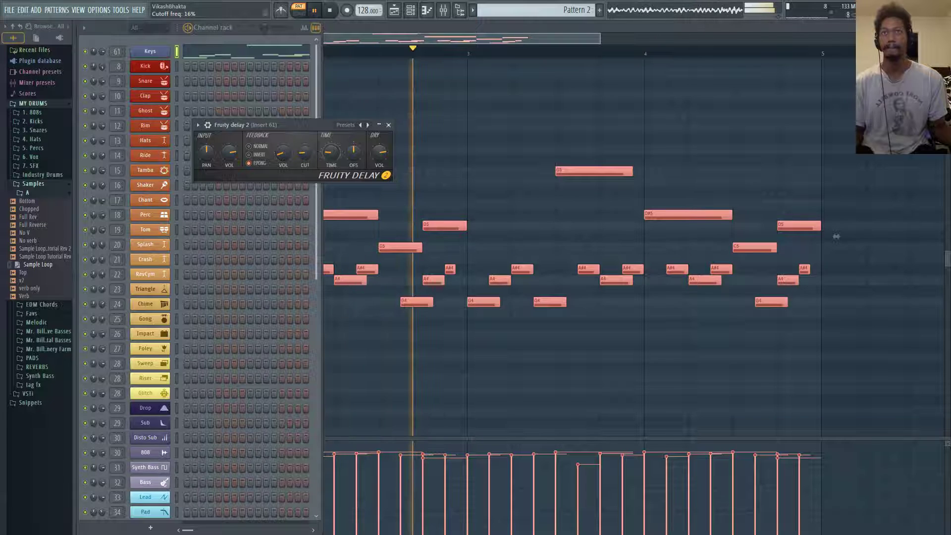
pyautogui.click(389, 125)
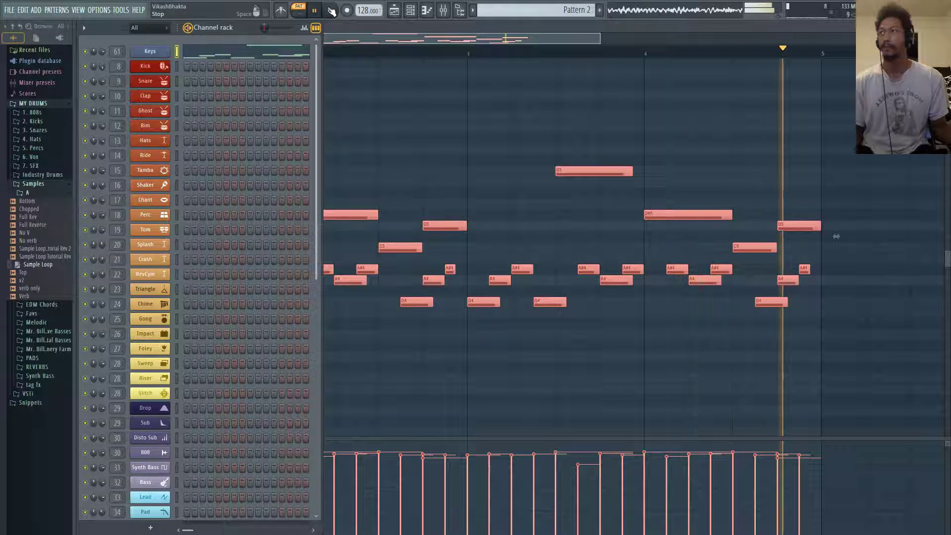
pyautogui.click(332, 11)
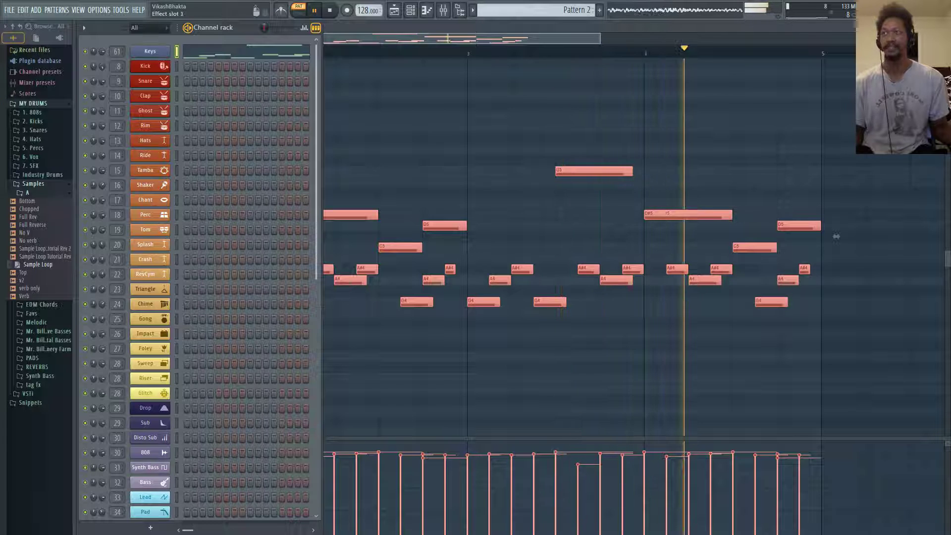
# - Raise the wet level of Fruity Reeverb 2 on Insert 61 and adjust its high-cut and low-cut filters during playback
pyautogui.press('space')
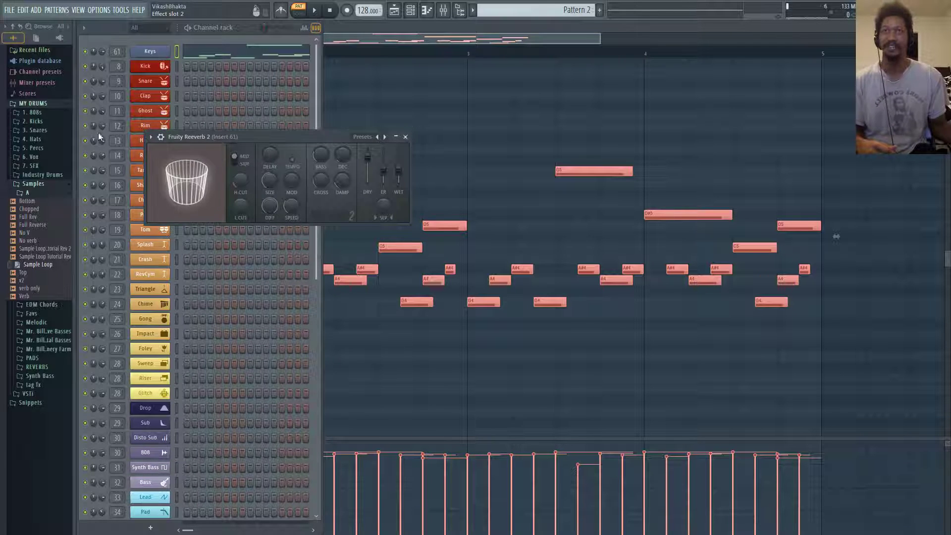
pyautogui.press('space')
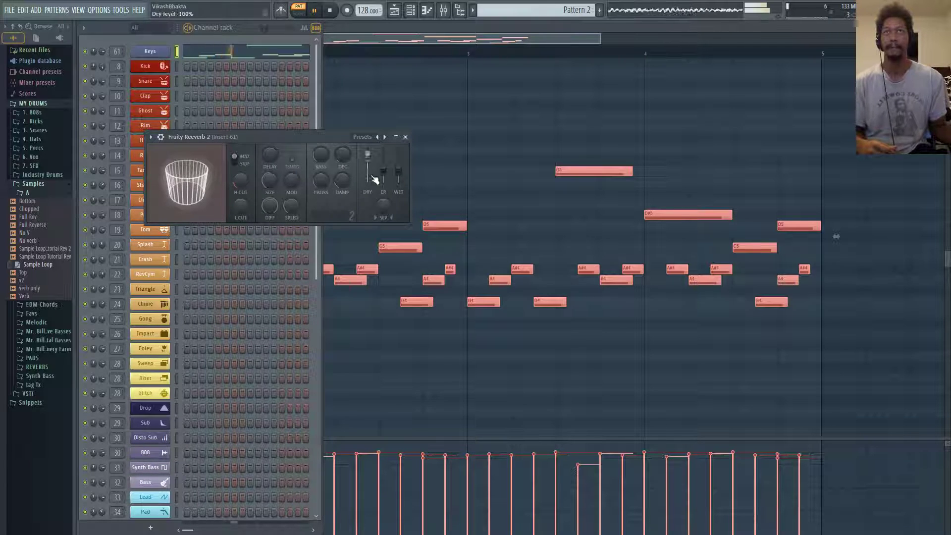
pyautogui.moveTo(404, 175); pyautogui.dragTo(404, 157)
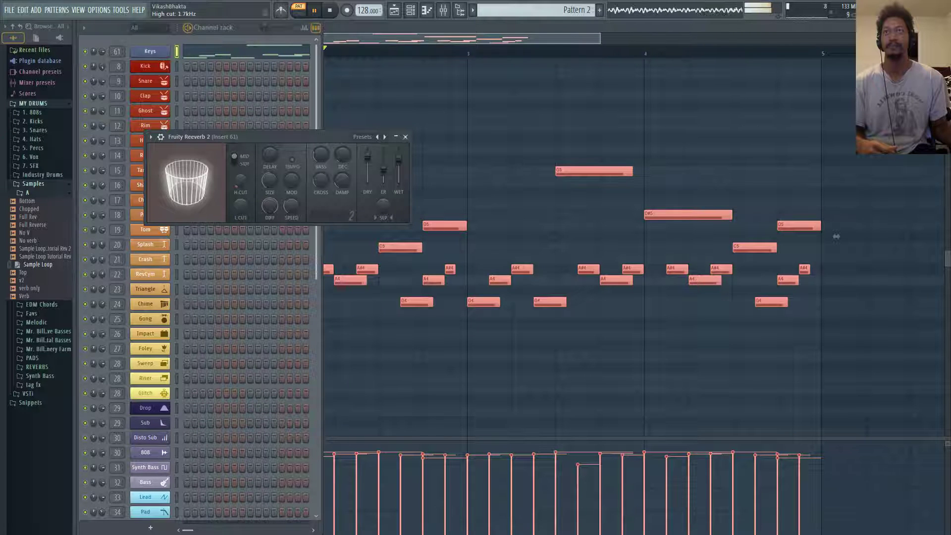
pyautogui.moveTo(240, 184); pyautogui.dragTo(238, 206)
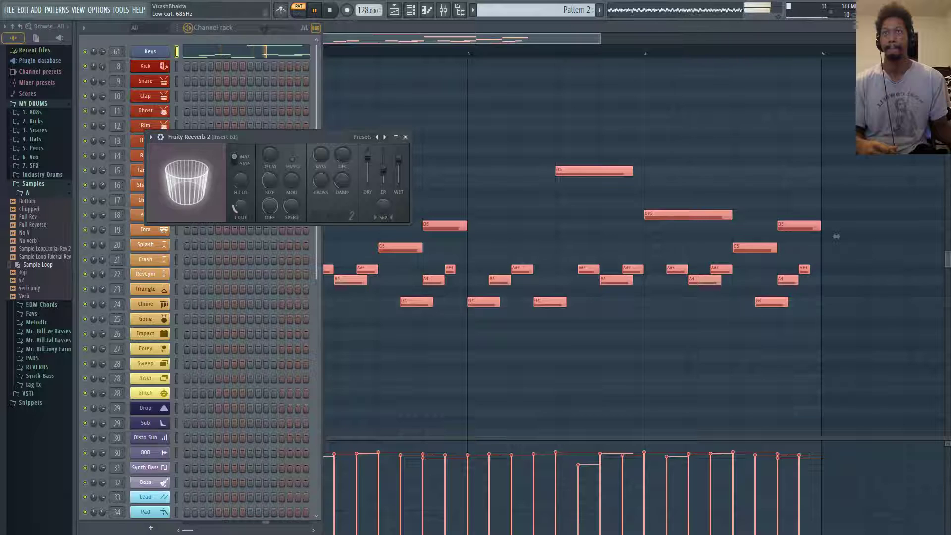
pyautogui.moveTo(238, 207); pyautogui.dragTo(240, 214)
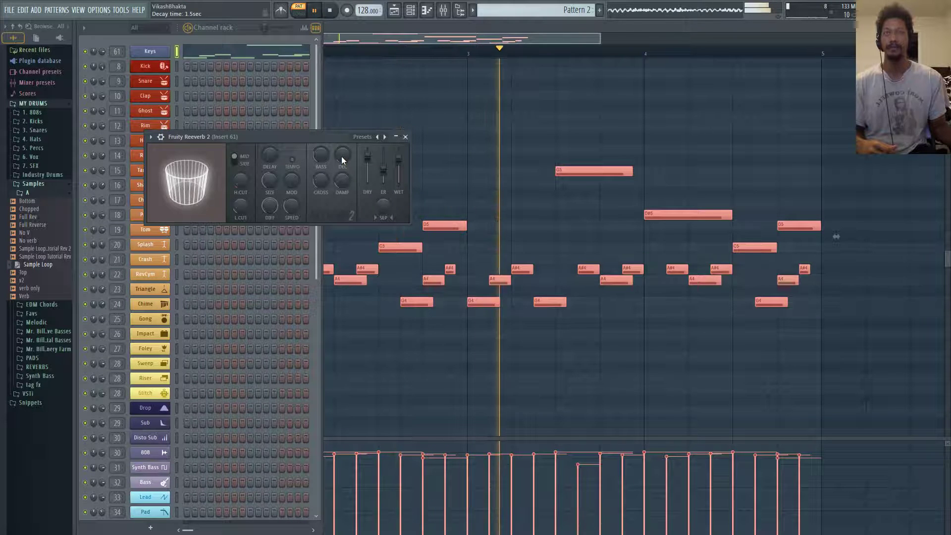
# - Adjust the reverb's decay time and crossover frequency while auditioning the pattern
pyautogui.moveTo(341, 156); pyautogui.dragTo(341, 131)
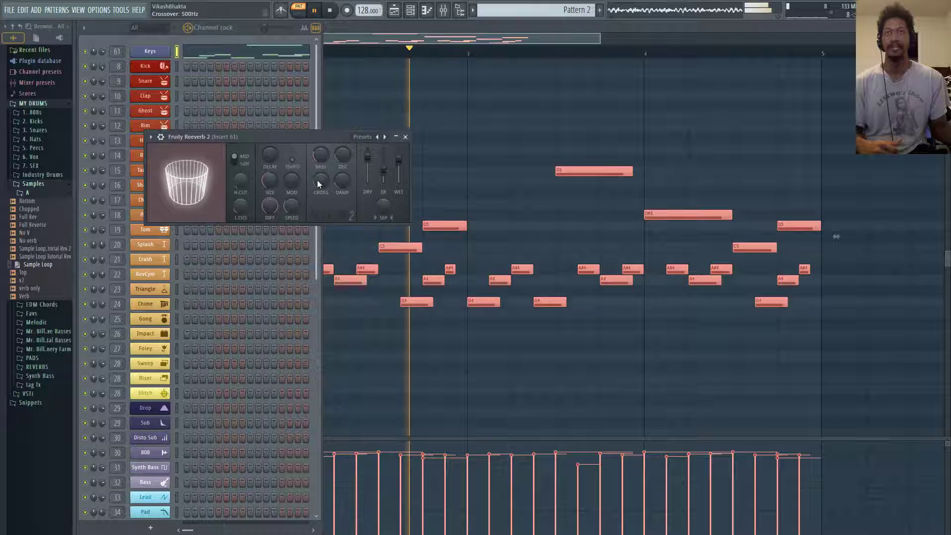
pyautogui.moveTo(320, 180); pyautogui.dragTo(319, 181)
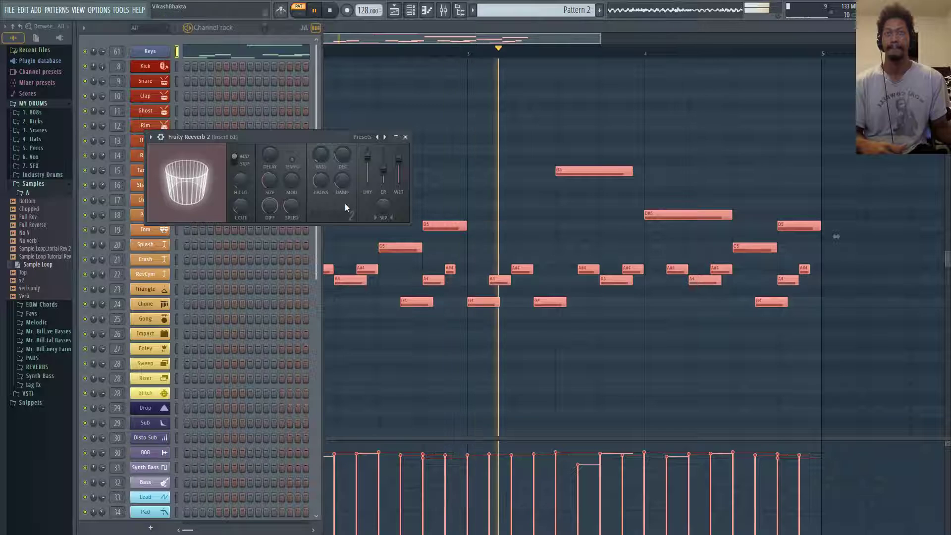
pyautogui.press('space')
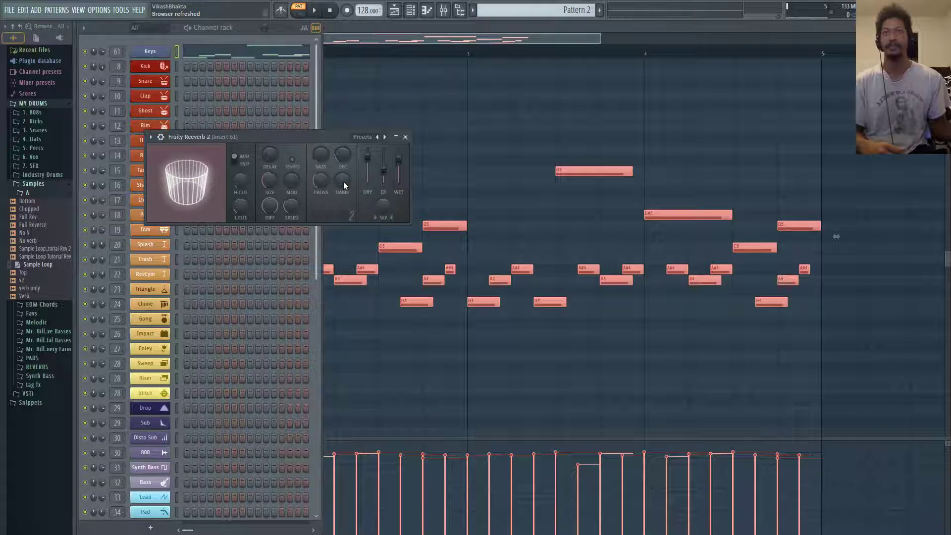
# - Fine-tune the reverb's high damping while listening to the pattern
pyautogui.moveTo(346, 184); pyautogui.dragTo(346, 198)
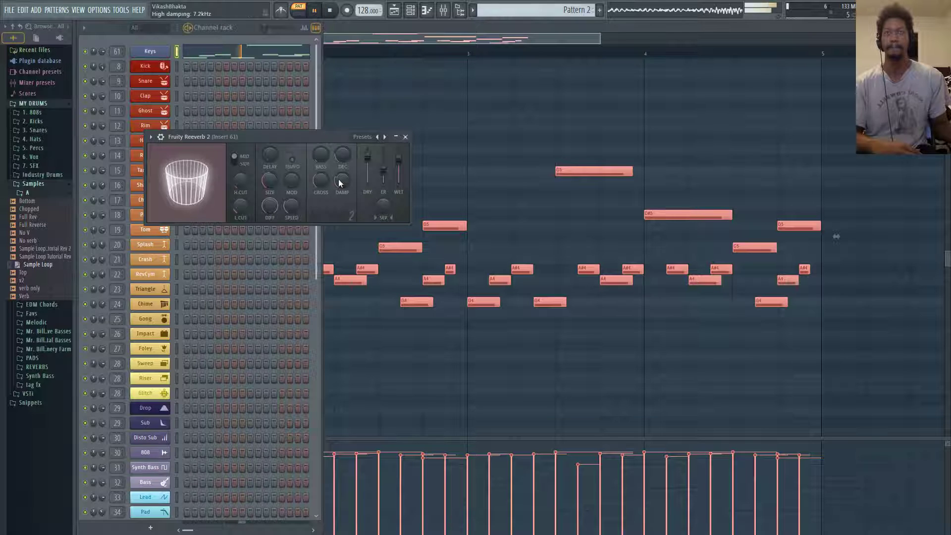
pyautogui.moveTo(341, 181); pyautogui.dragTo(342, 180)
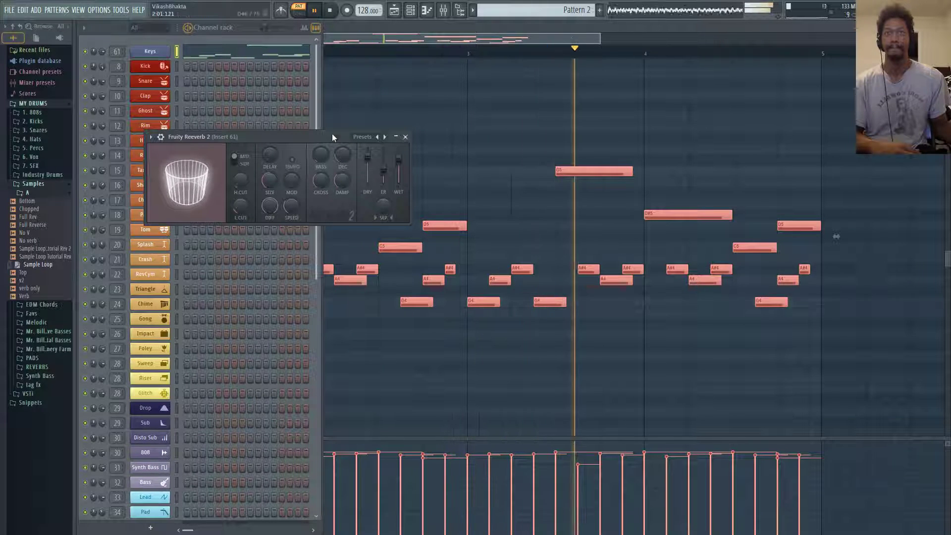
pyautogui.click(331, 11)
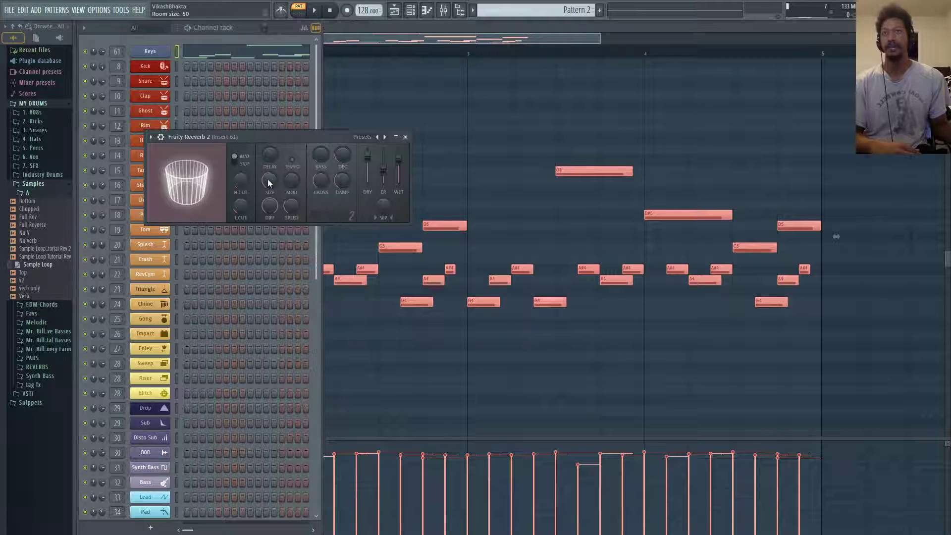
# - Set the reverb's room size to about 73 while auditioning the pattern
pyautogui.moveTo(268, 179); pyautogui.dragTo(268, 165)
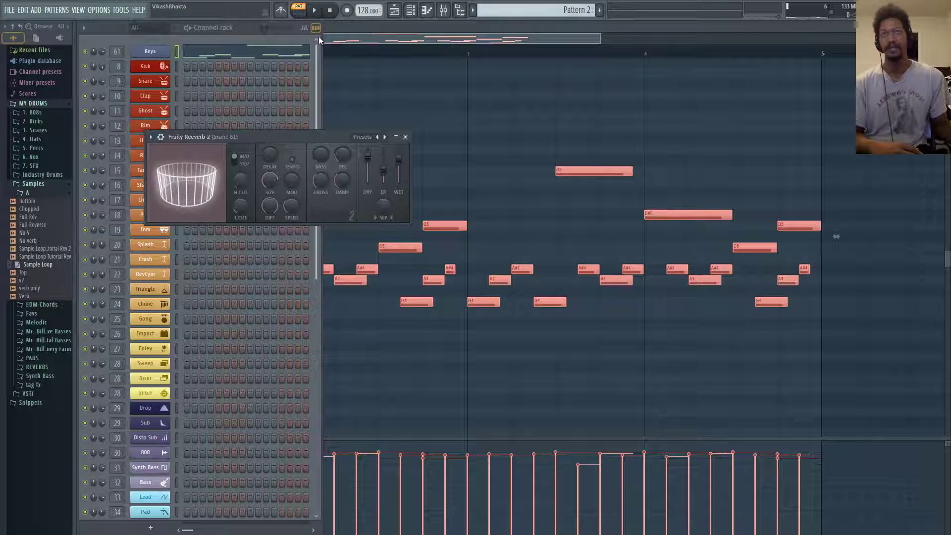
pyautogui.click(316, 11)
pyautogui.moveTo(270, 181); pyautogui.dragTo(269, 187)
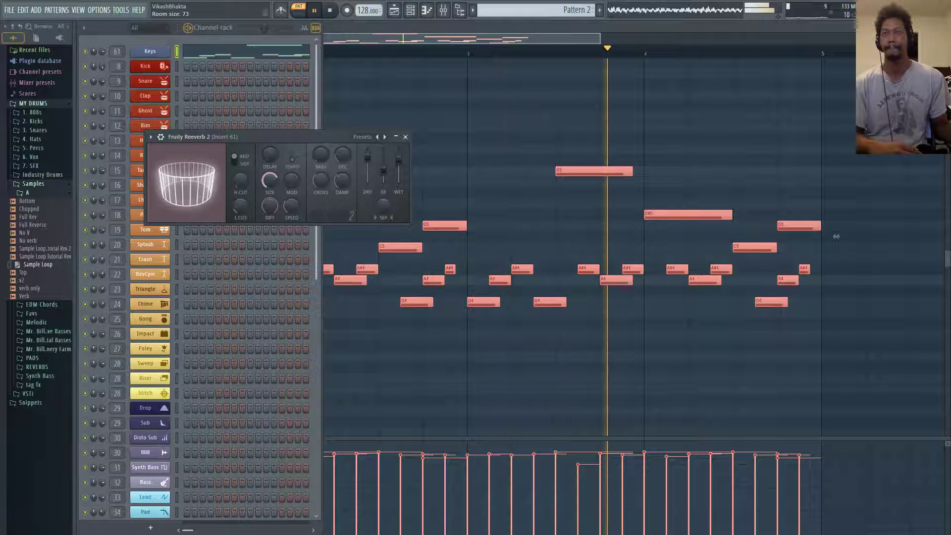
pyautogui.click(331, 11)
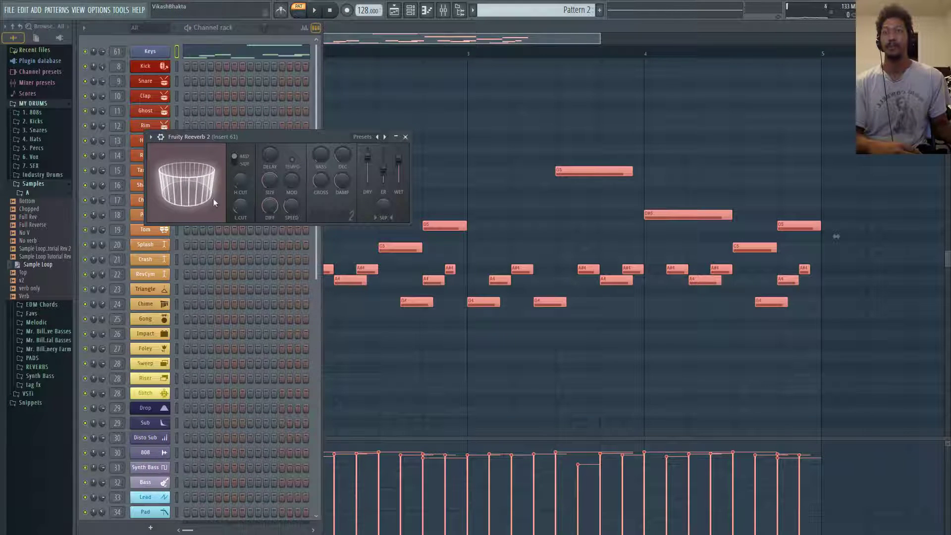
# - Adjust the reverb's diffusion by ear while the pattern plays
pyautogui.moveTo(271, 203); pyautogui.dragTo(271, 208)
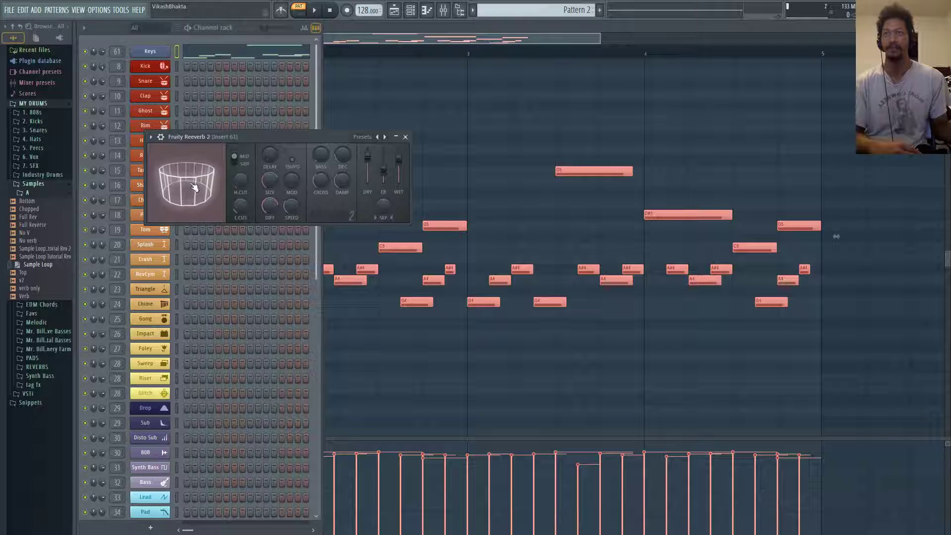
pyautogui.click(315, 10)
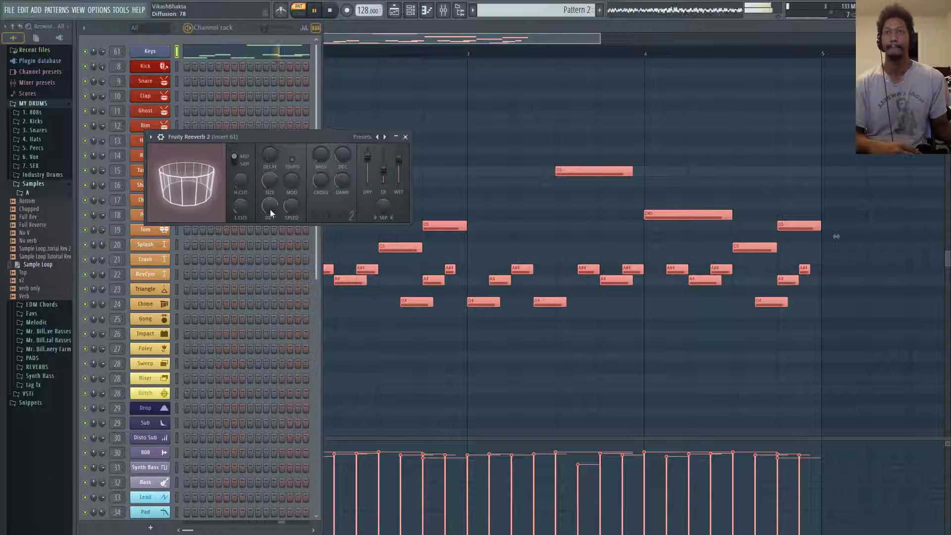
pyautogui.moveTo(266, 206); pyautogui.dragTo(266, 203)
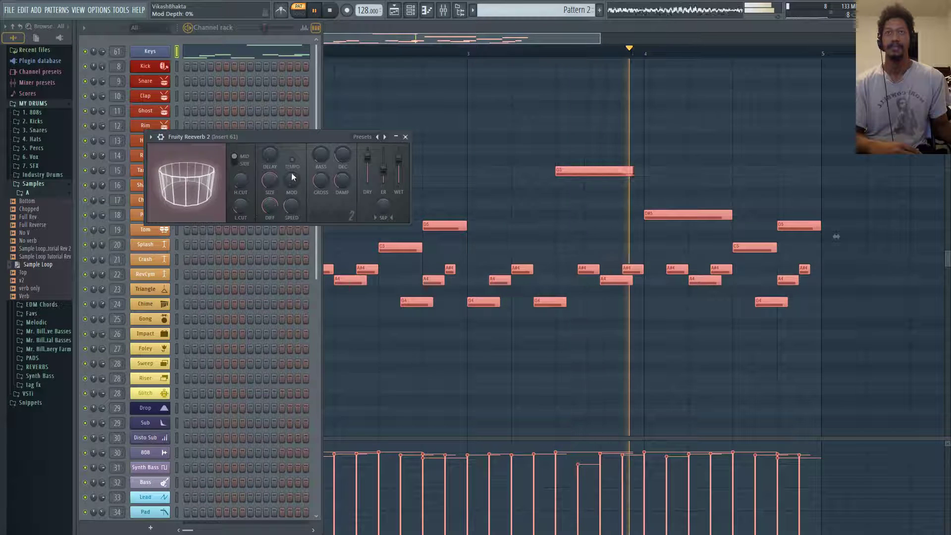
pyautogui.press('space')
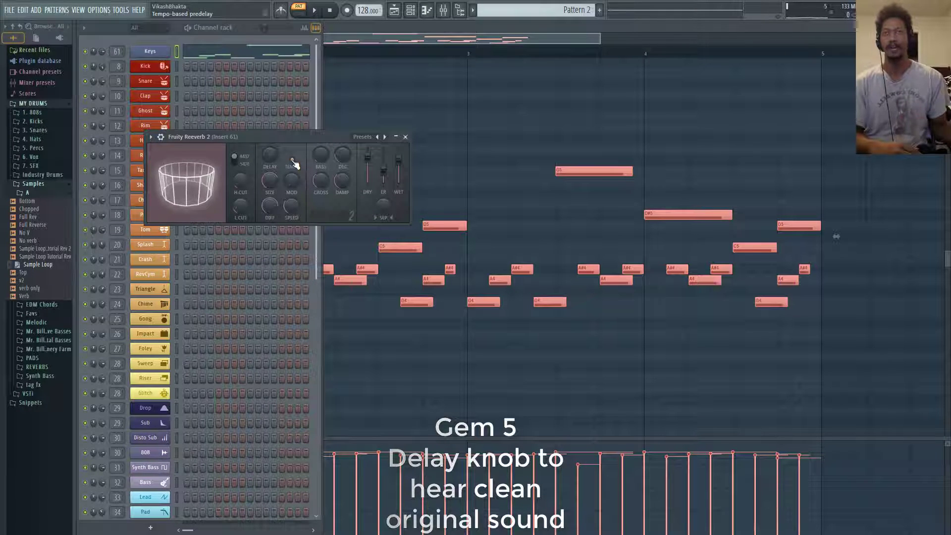
# - Adjust the reverb's predelay during playback and switch it to tempo-based
pyautogui.press('space')
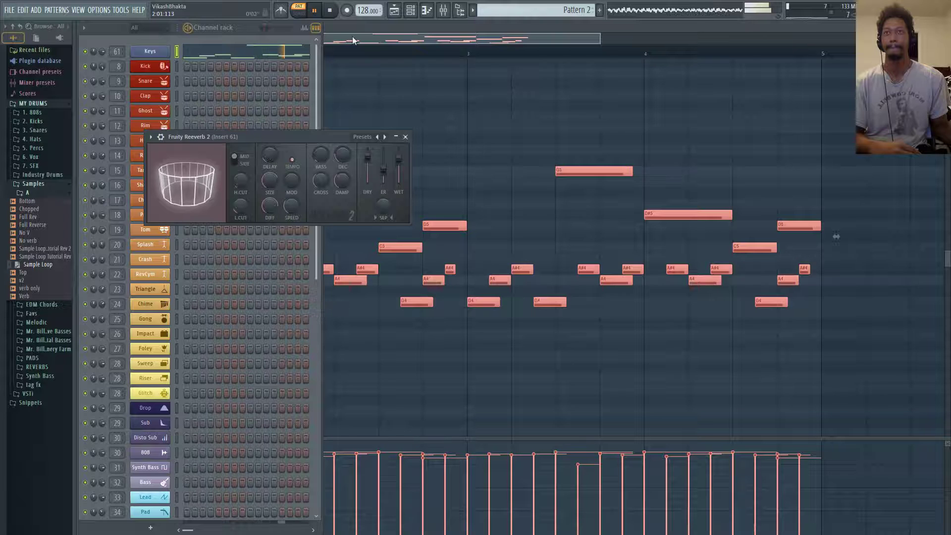
pyautogui.moveTo(269, 154); pyautogui.dragTo(269, 147)
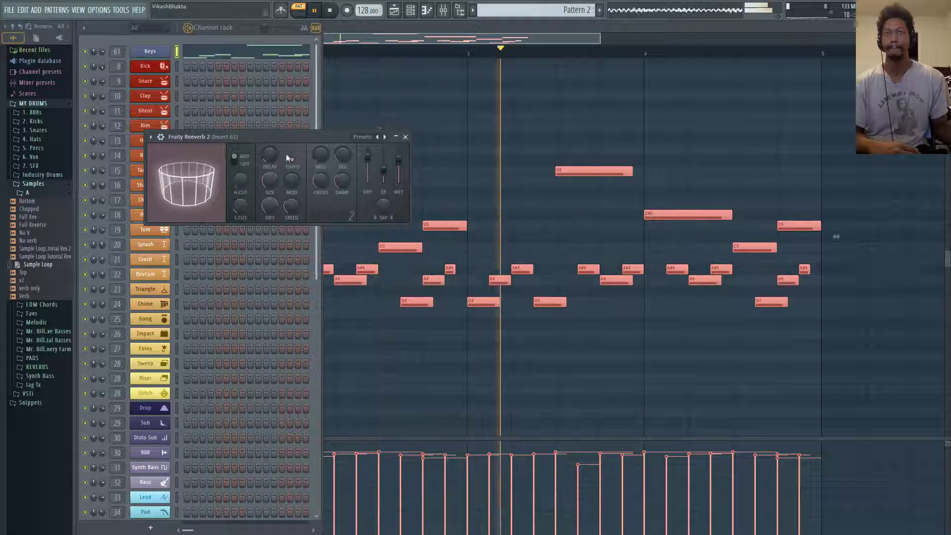
pyautogui.click(291, 159)
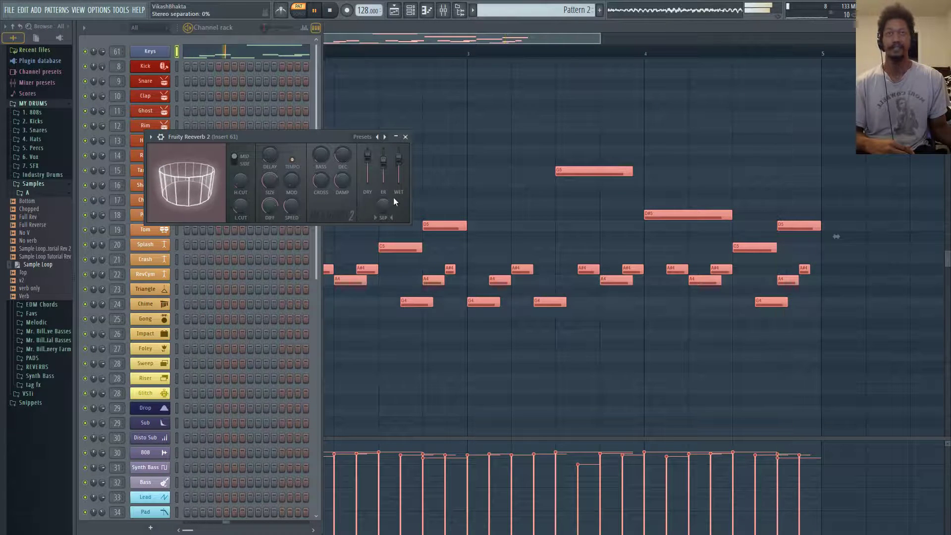
pyautogui.press('space')
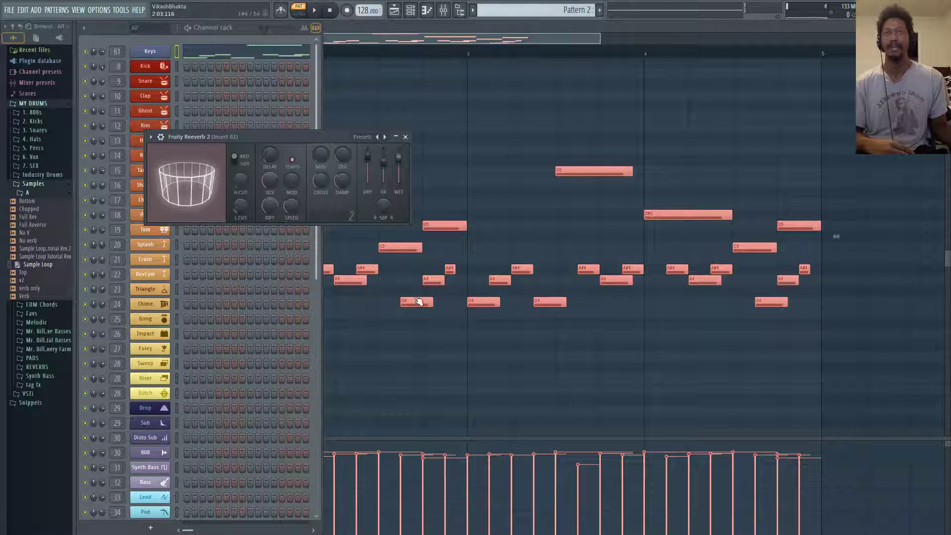
# - Set the reverb's stereo separation to about 19% and play the pattern
pyautogui.moveTo(383, 198); pyautogui.dragTo(383, 159)
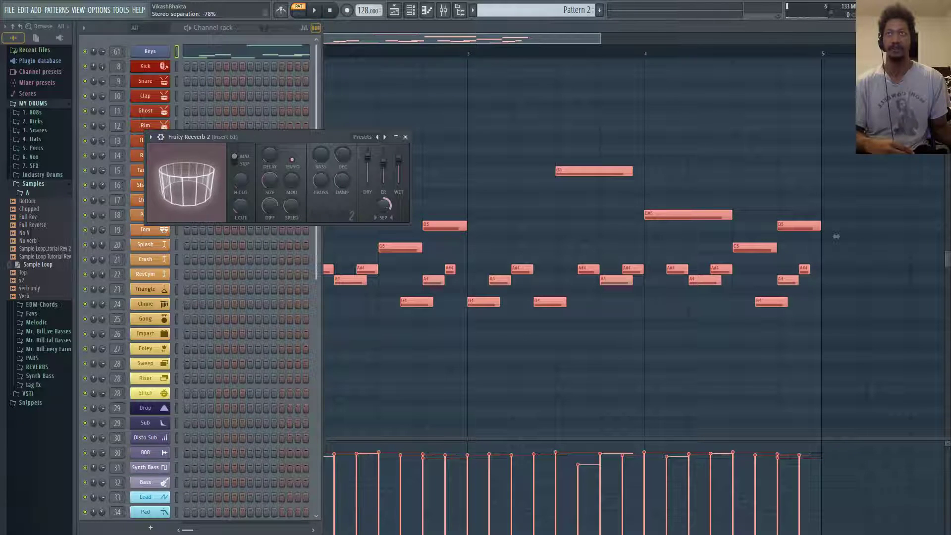
pyautogui.moveTo(377, 206); pyautogui.dragTo(377, 188)
pyautogui.press('space')
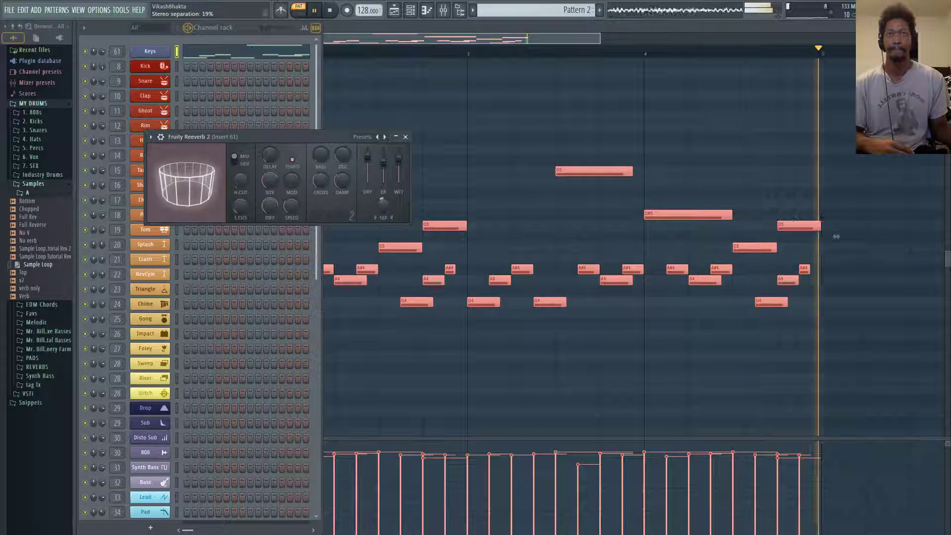
# - Close the Fruity Reeverb 2 window, stop playback and bring the full Keys piano roll into view
pyautogui.click(405, 137)
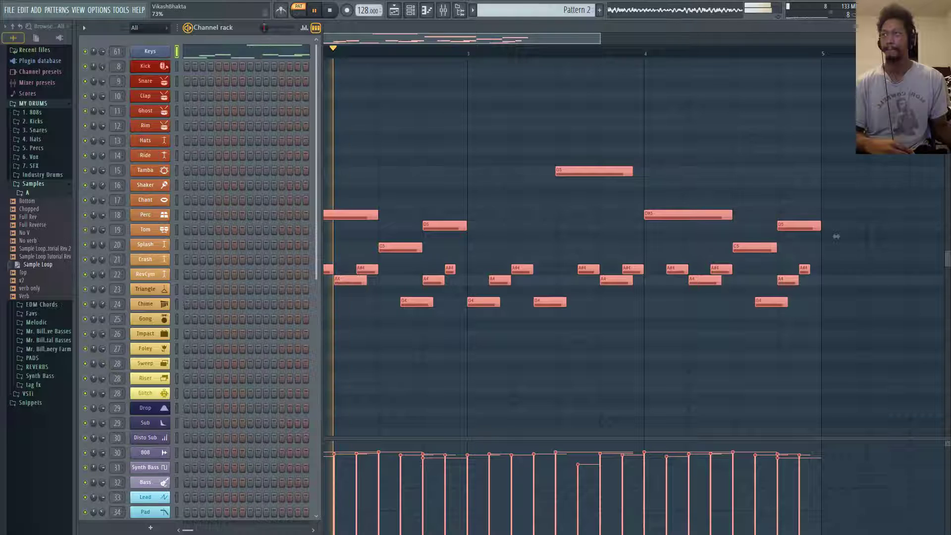
pyautogui.press('space')
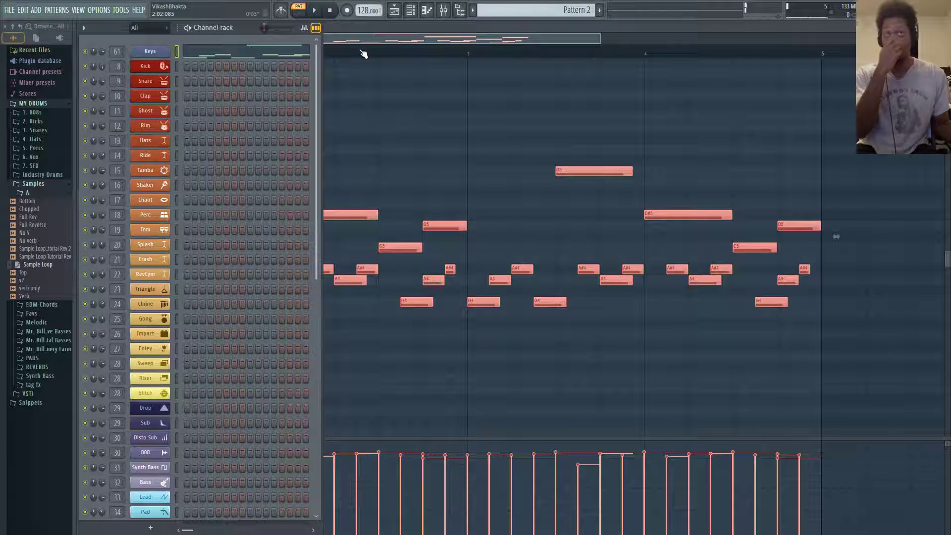
pyautogui.click(397, 30)
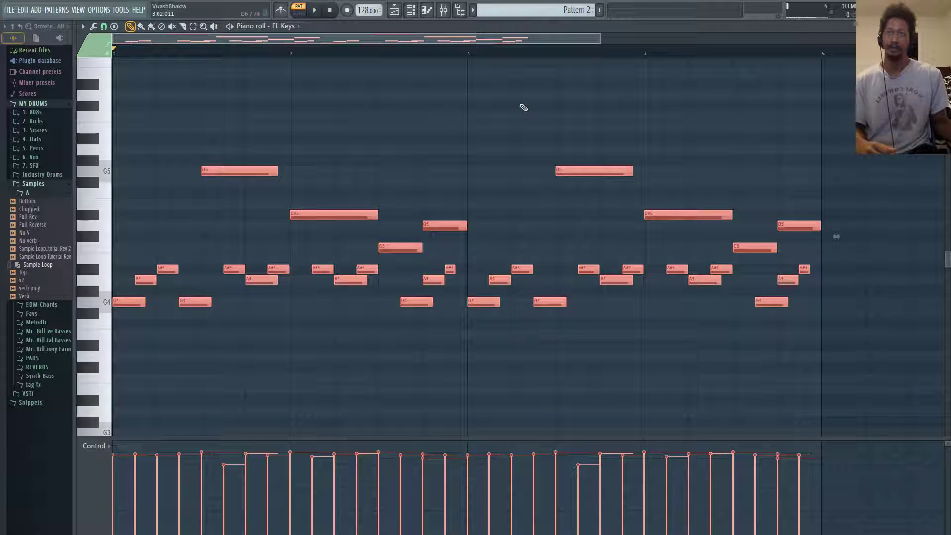
# - Copy all the Keys melody notes from Pattern 2 into the empty Pattern 3
pyautogui.moveTo(602, 36); pyautogui.dragTo(564, 35)
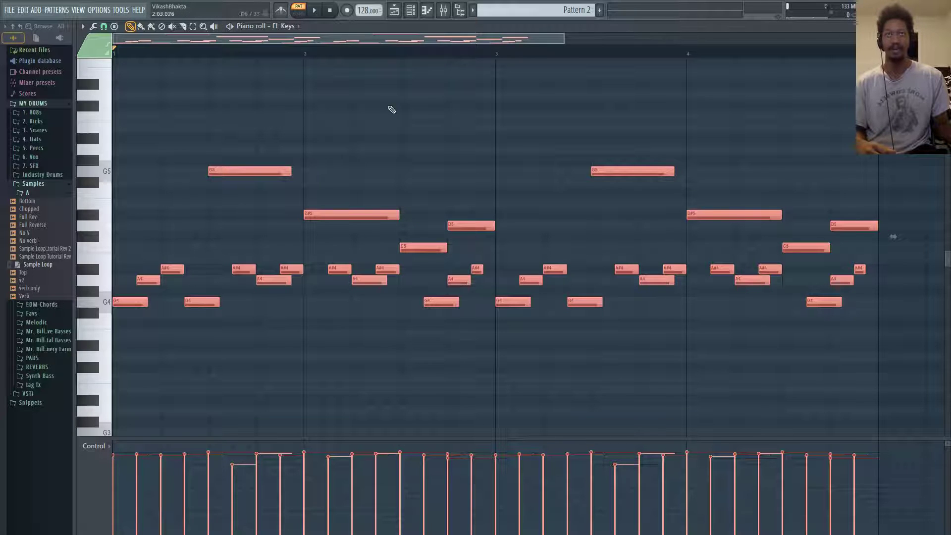
pyautogui.moveTo(565, 39); pyautogui.dragTo(555, 39)
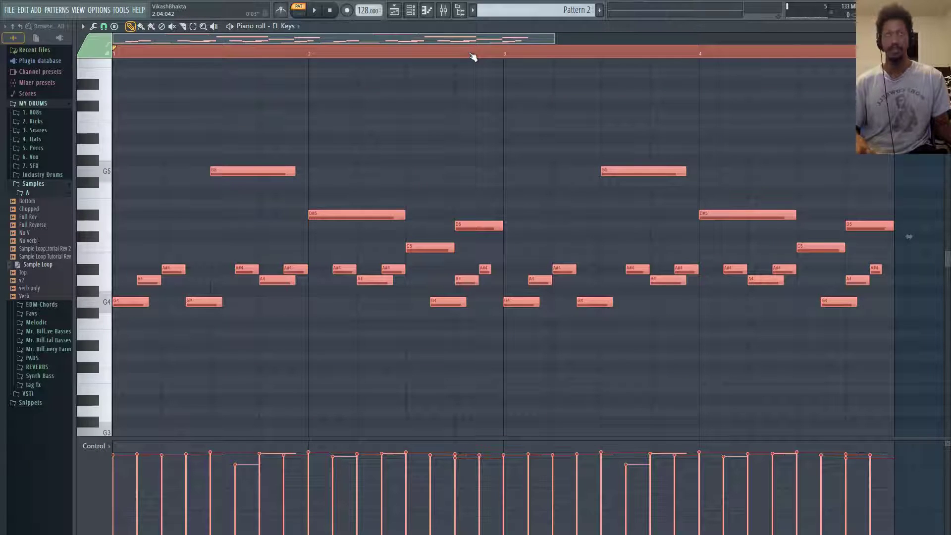
pyautogui.scroll(-1, 536, 4)
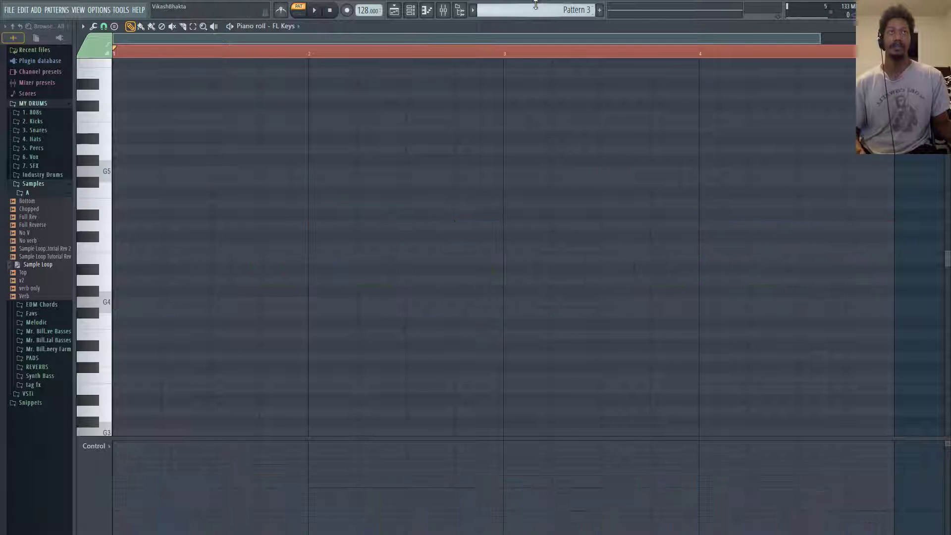
pyautogui.hotkey('ctrl', 'v')
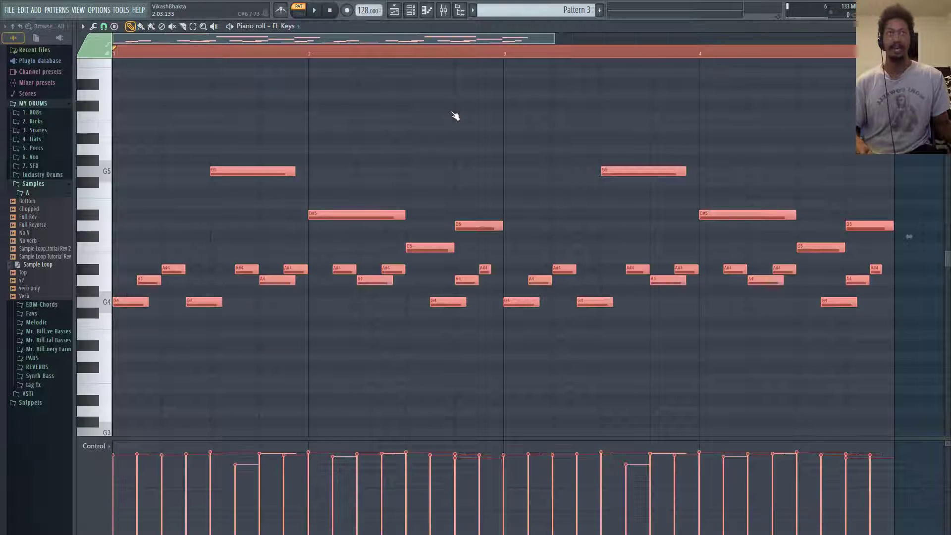
# - Place Pattern 2 clips at bar 1 on both Track 1 and Track 2 of the playlist
pyautogui.click(394, 11)
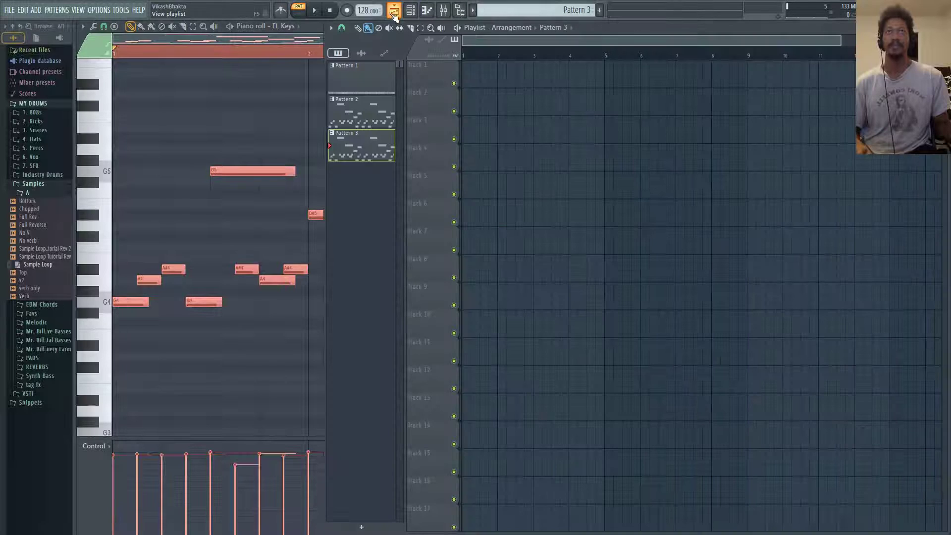
pyautogui.click(375, 120)
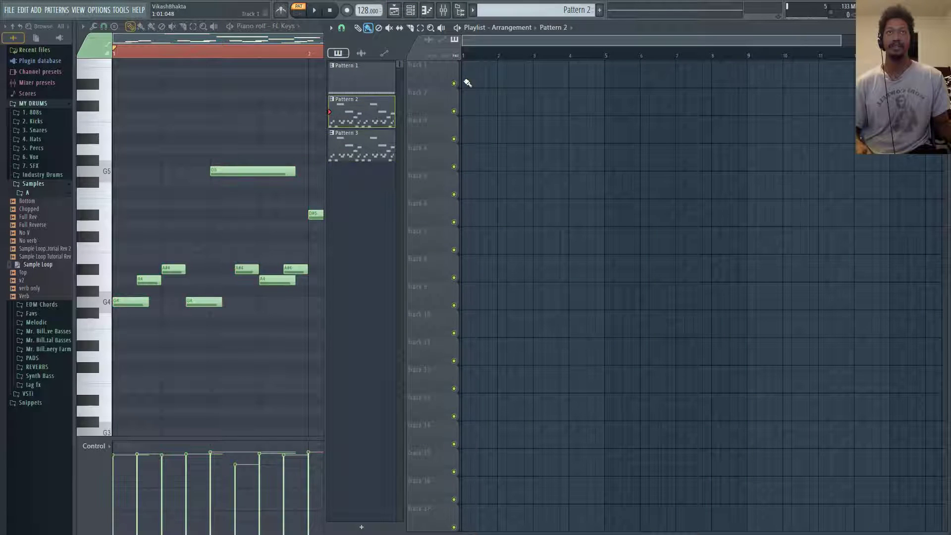
pyautogui.moveTo(468, 83)
pyautogui.mouseDown()
pyautogui.moveTo(435, 83)
pyautogui.moveTo(495, 102)
pyautogui.moveTo(478, 100)
pyautogui.mouseUp()
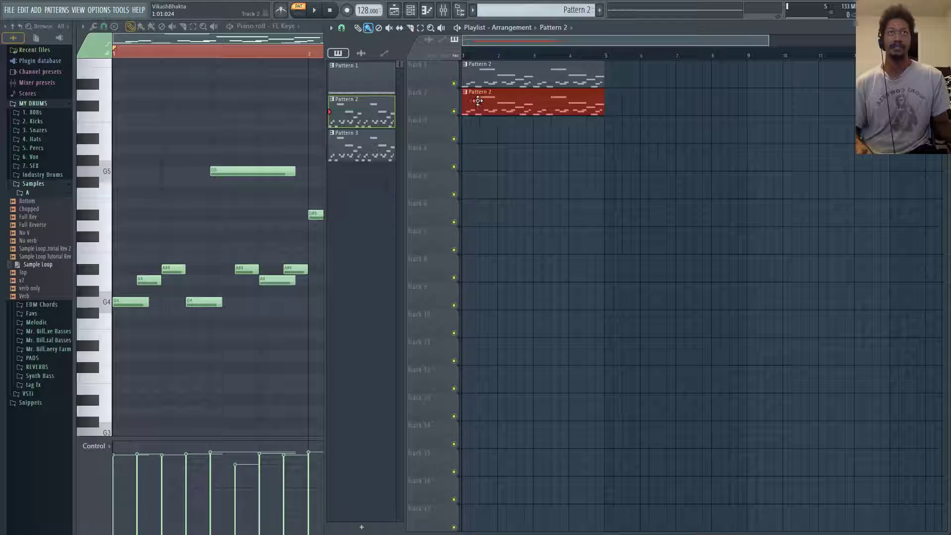
# - Delete the pasted copy, Pattern 3, from the project
pyautogui.rightClick(366, 162)
pyautogui.click(376, 272)
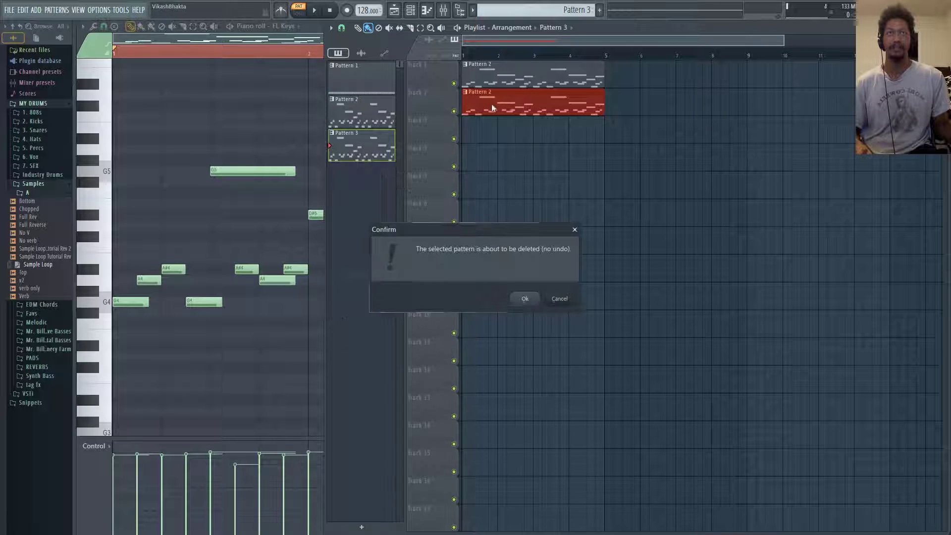
pyautogui.click(525, 298)
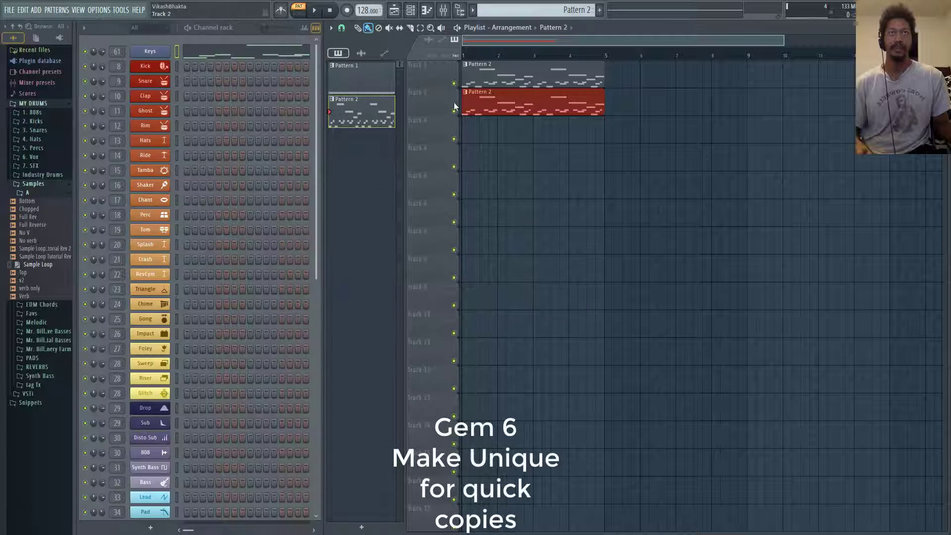
# - Make the Pattern 2 clip on Track 2 unique and open the resulting pattern in the piano roll
pyautogui.click(466, 94)
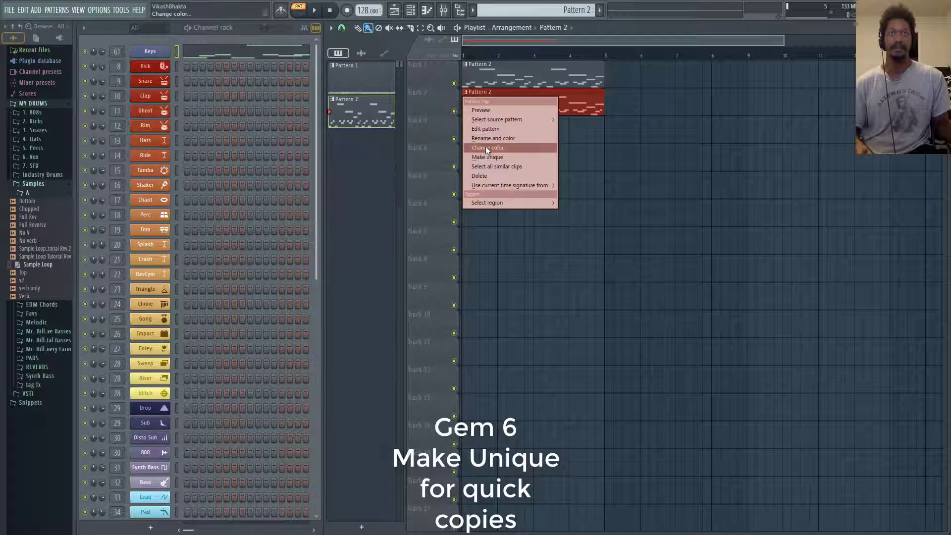
pyautogui.click(494, 156)
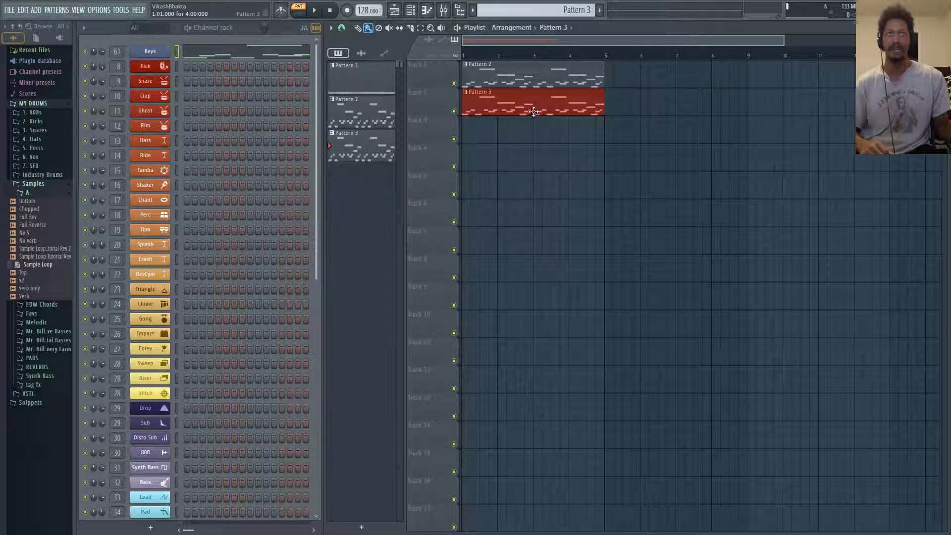
pyautogui.doubleClick(505, 110)
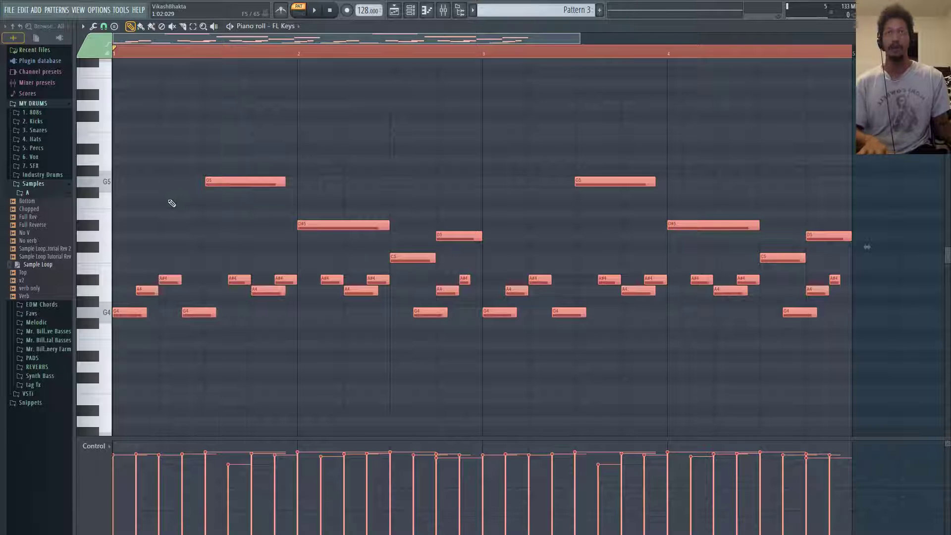
# - Flip Pattern 3's notes horizontally with the score flipper, trying the vertical flip but leaving it off
pyautogui.hotkey('alt', 'y')
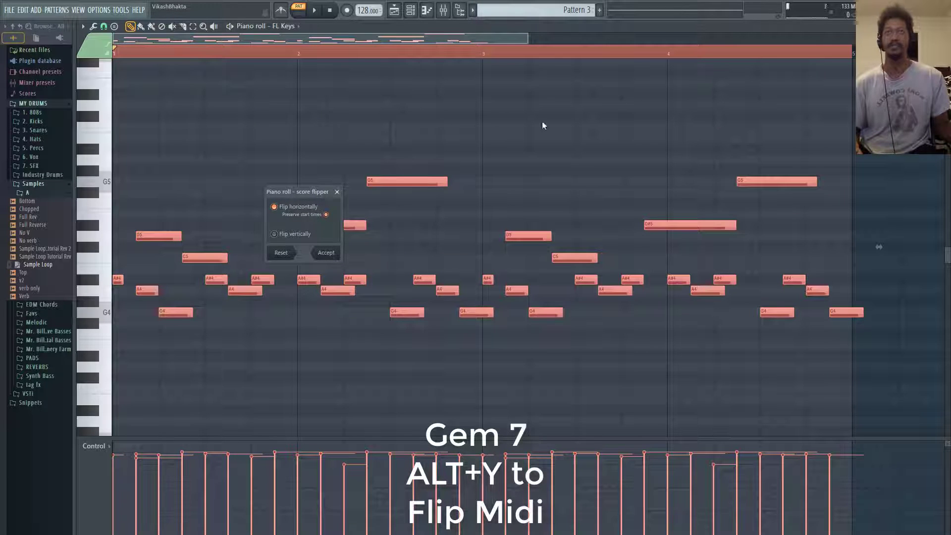
pyautogui.click(275, 235)
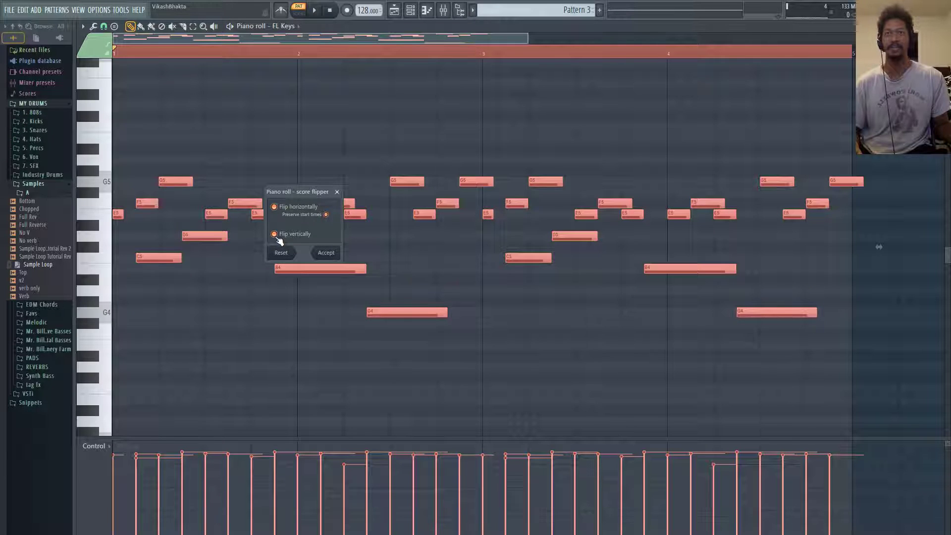
pyautogui.click(275, 235)
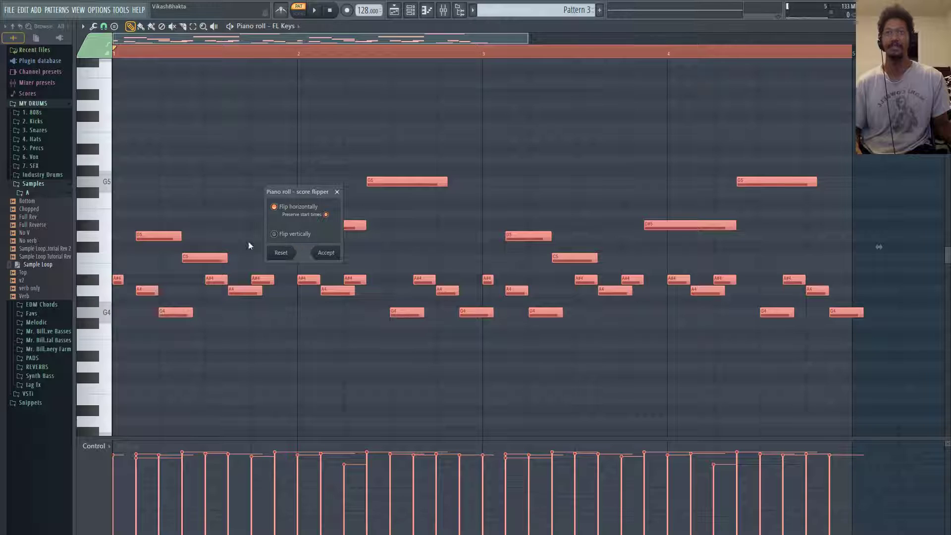
pyautogui.click(326, 254)
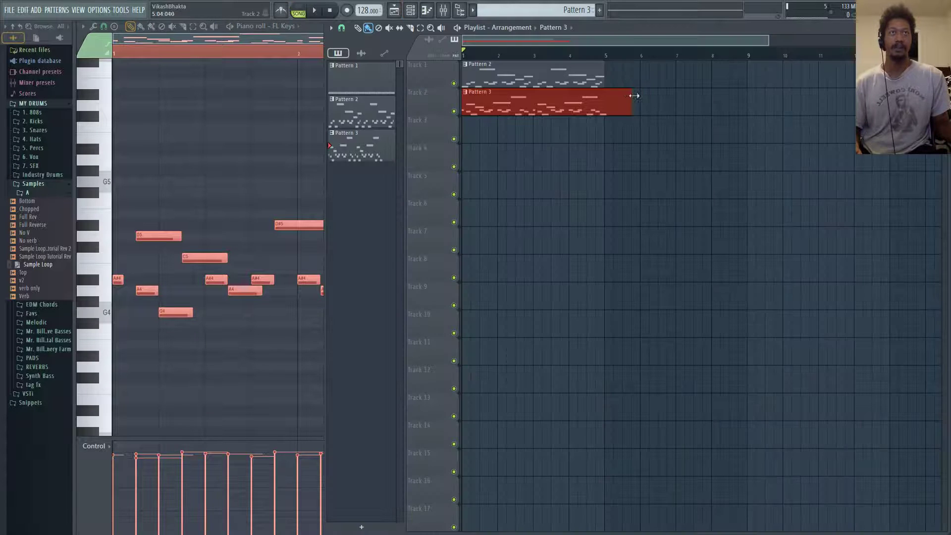
# - Trim the Pattern 3 clip on Track 2 to end at bar 5 and review its flipped notes
pyautogui.moveTo(634, 96); pyautogui.dragTo(610, 97)
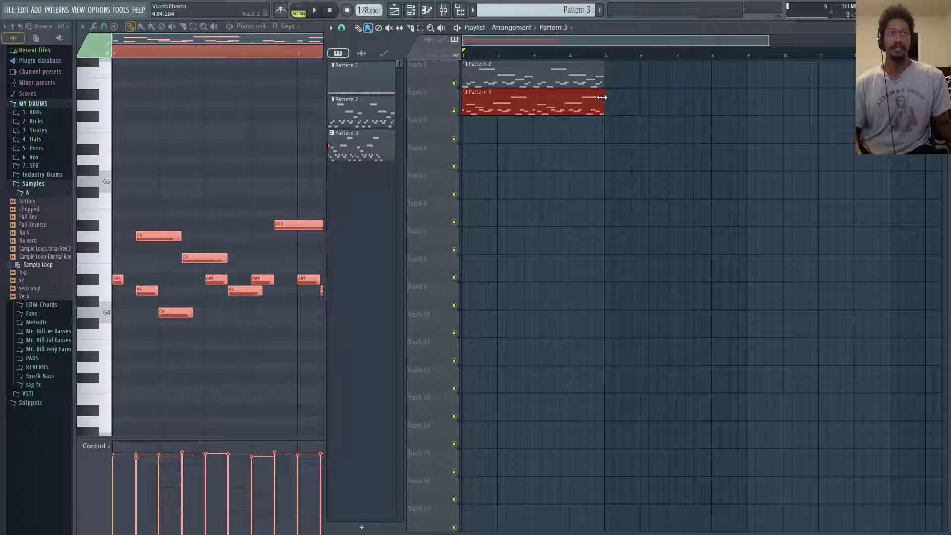
pyautogui.doubleClick(505, 112)
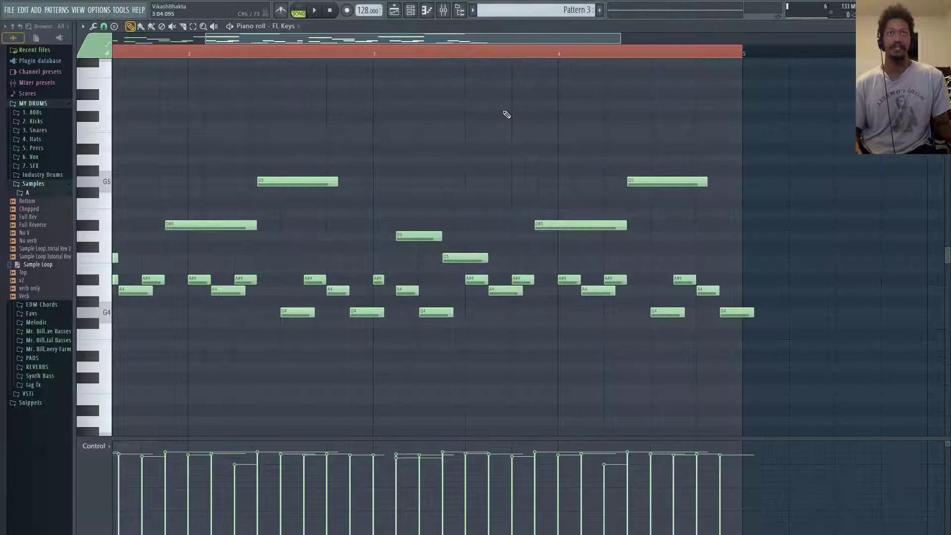
pyautogui.moveTo(206, 33); pyautogui.dragTo(113, 37)
pyautogui.press('Escape')
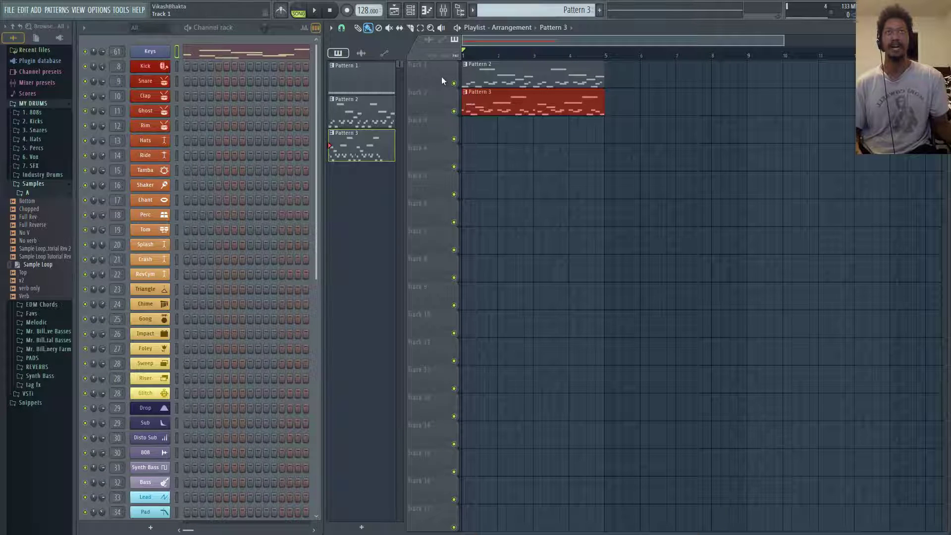
# - Solo Track 2 and start an export of the arrangement to an audio file
pyautogui.rightClick(454, 111)
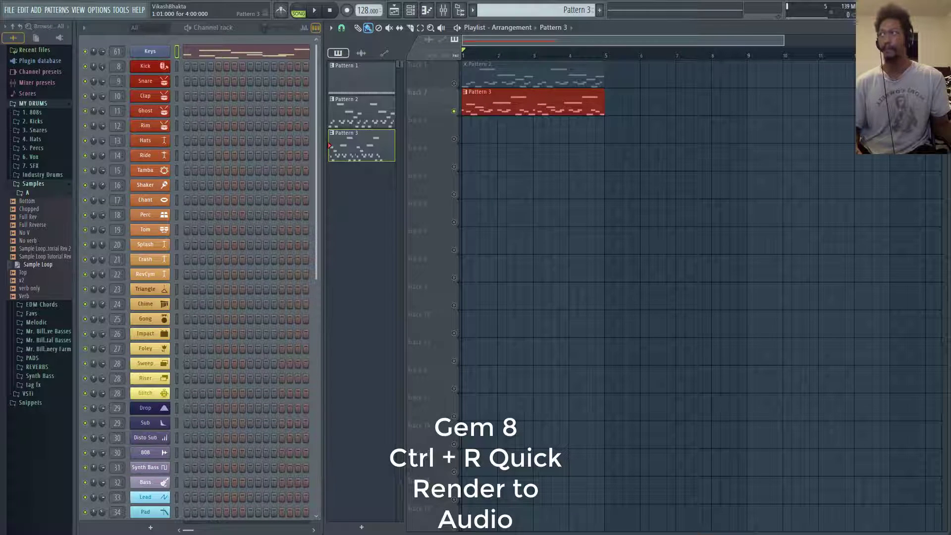
pyautogui.hotkey('ctrl', 'r')
pyautogui.moveTo(432, 69); pyautogui.dragTo(517, 63)
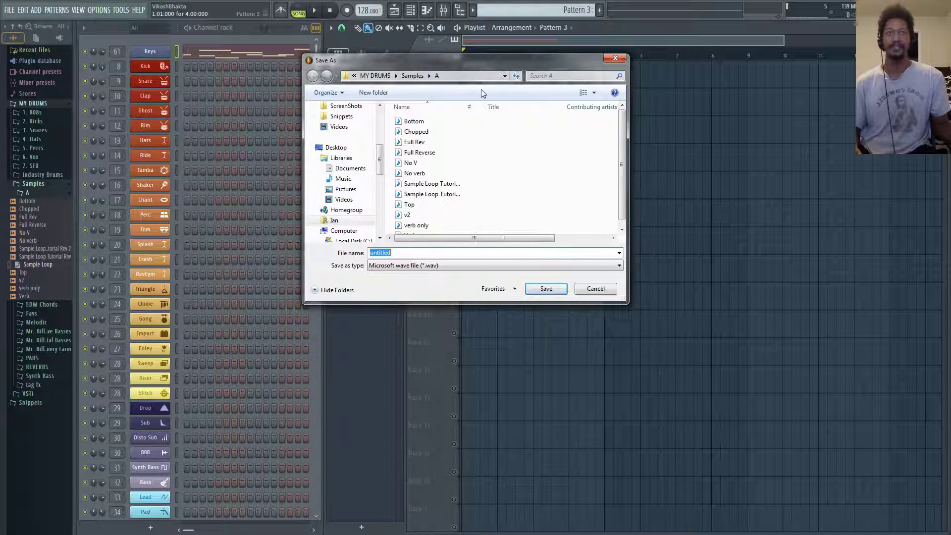
# - Create a folder named B inside Samples and open it as the save location
pyautogui.click(413, 75)
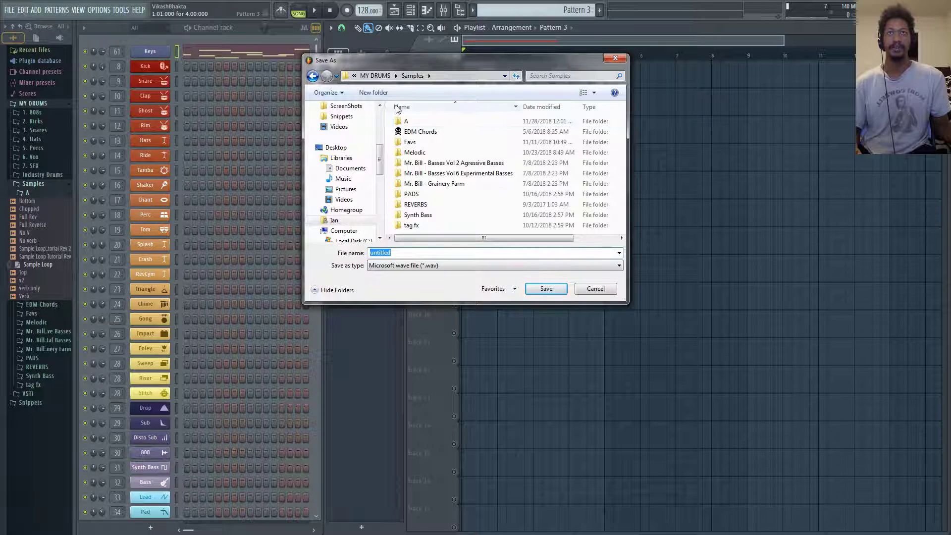
pyautogui.click(374, 92)
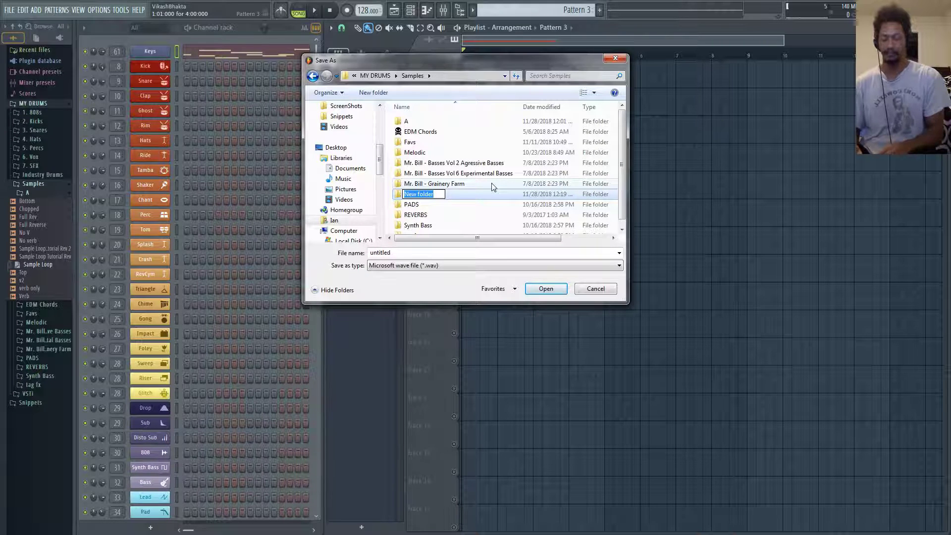
pyautogui.write('B')
pyautogui.press('Return')
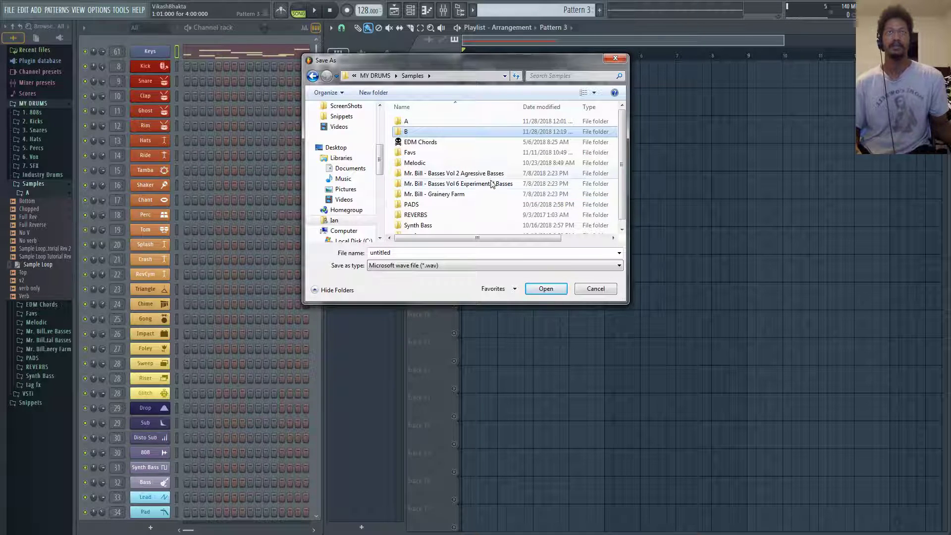
pyautogui.doubleClick(419, 133)
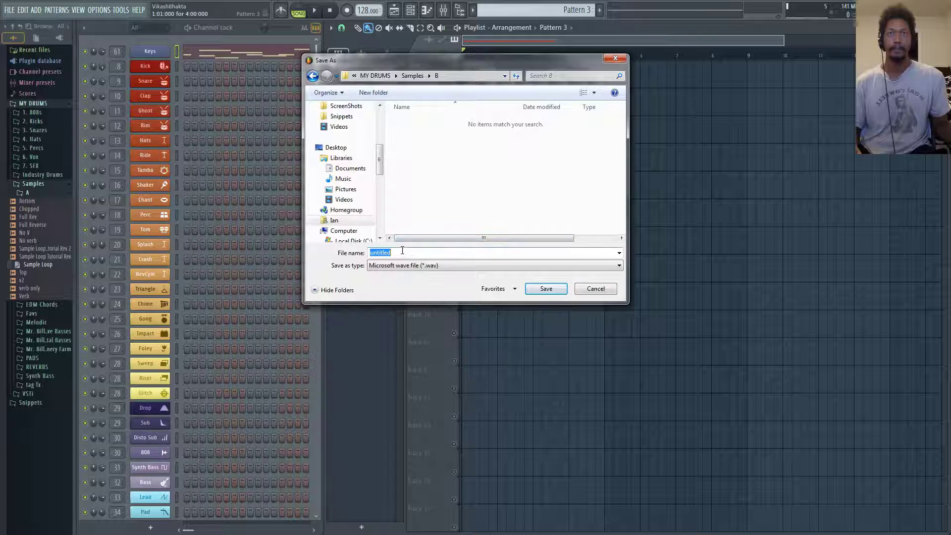
# - Name the export Rev Midi and save it as a wave file in folder B
pyautogui.write('Rev')
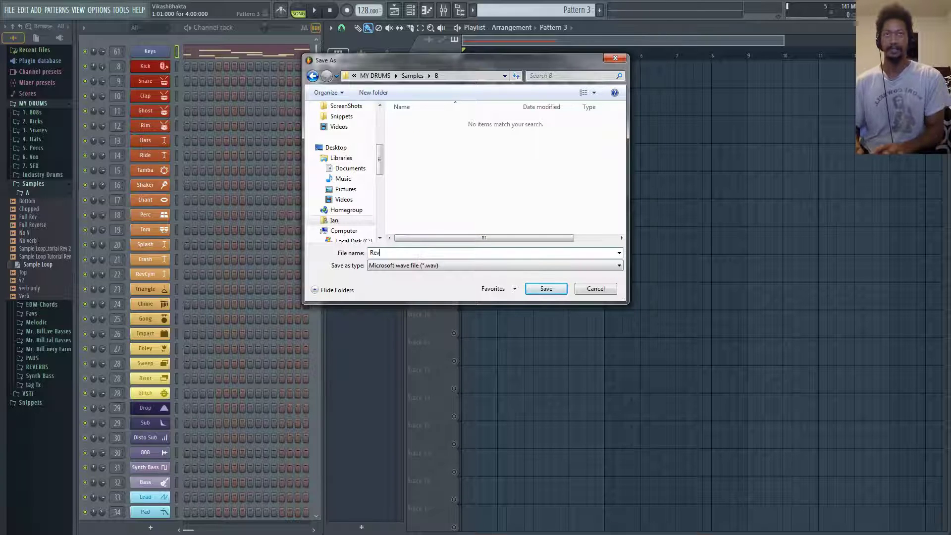
pyautogui.write(' Midi')
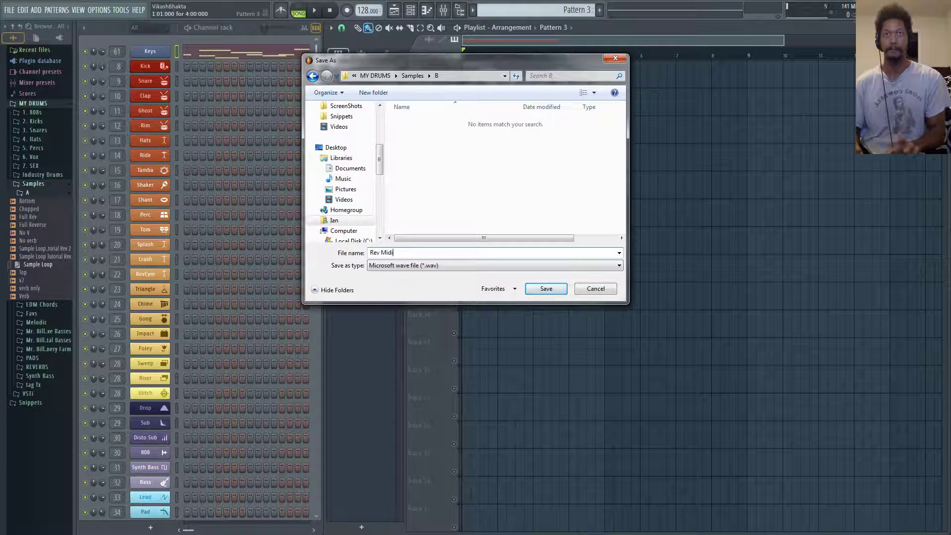
pyautogui.press('Return')
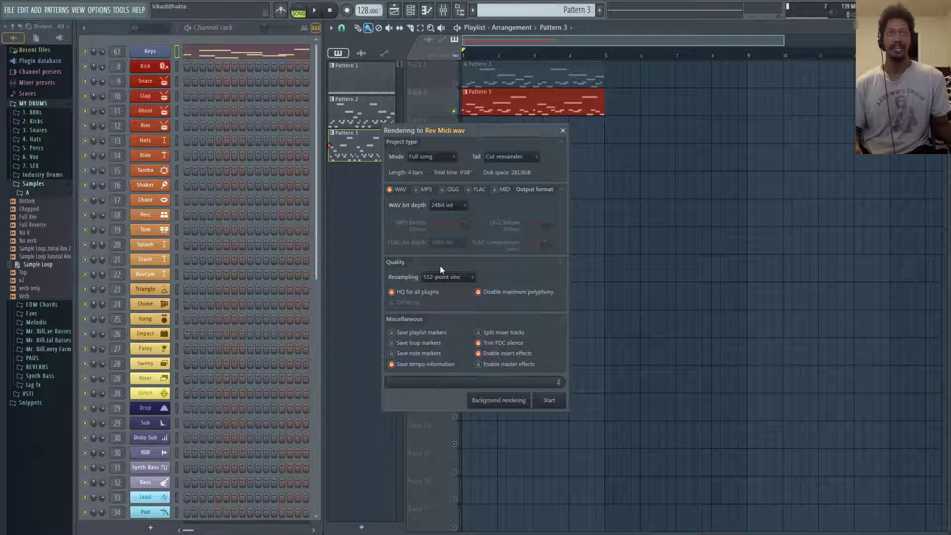
# - Render Rev Midi.wav in Full song mode and find the file in the browser's B sample folder
pyautogui.click(447, 157)
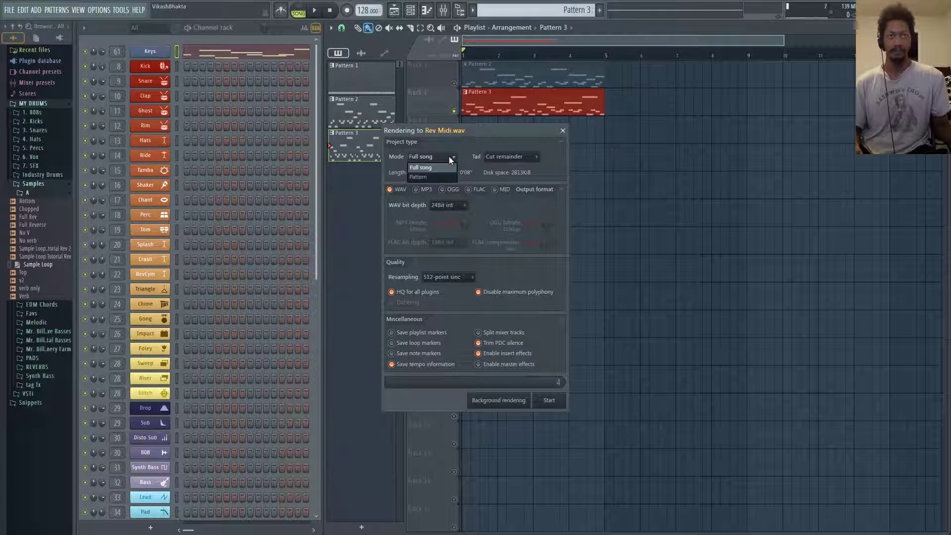
pyautogui.click(470, 148)
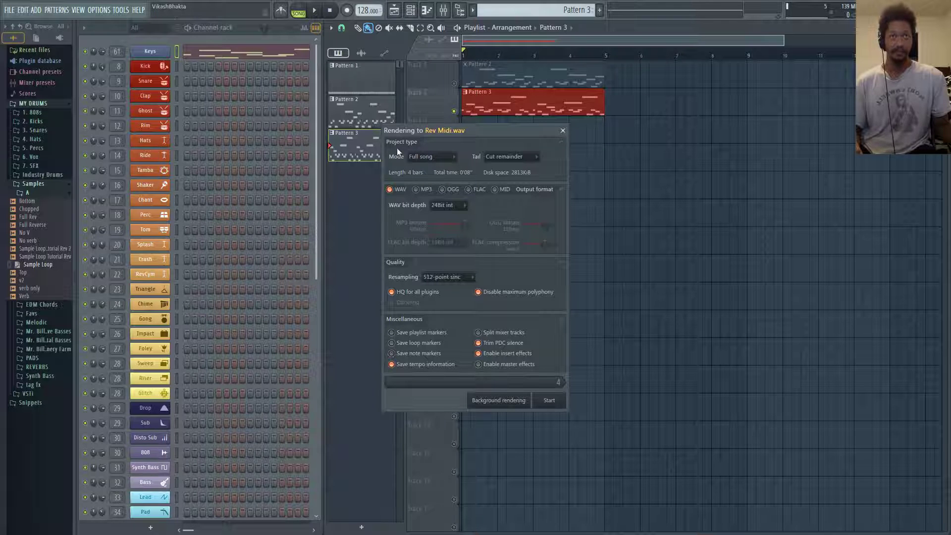
pyautogui.click(518, 397)
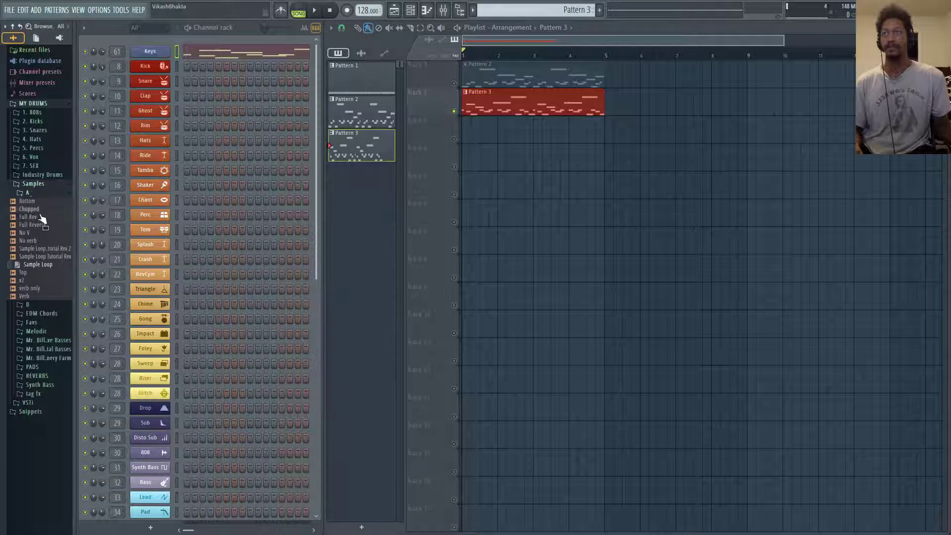
pyautogui.click(28, 193)
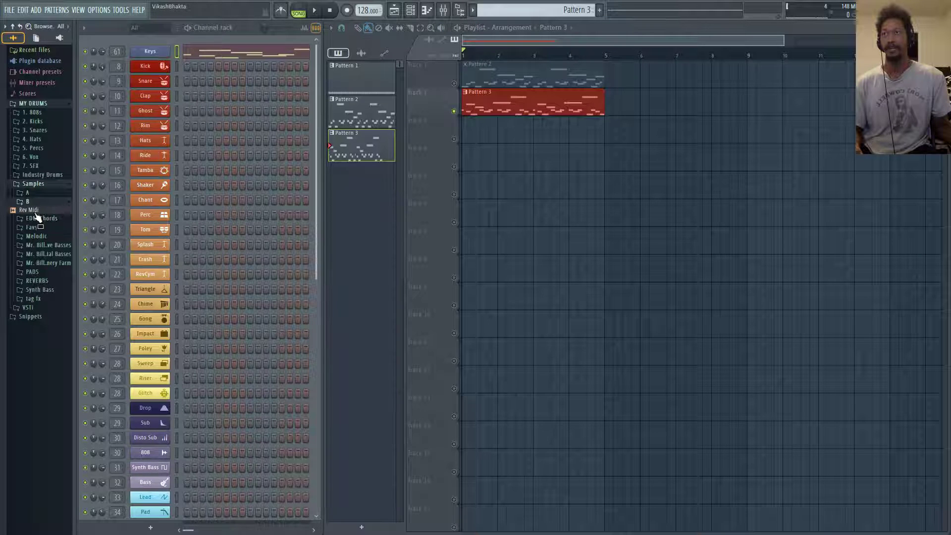
# - Place the Rev Midi sample at bar 1 on Track 3, solo that track and play it
pyautogui.moveTo(37, 217); pyautogui.dragTo(474, 139)
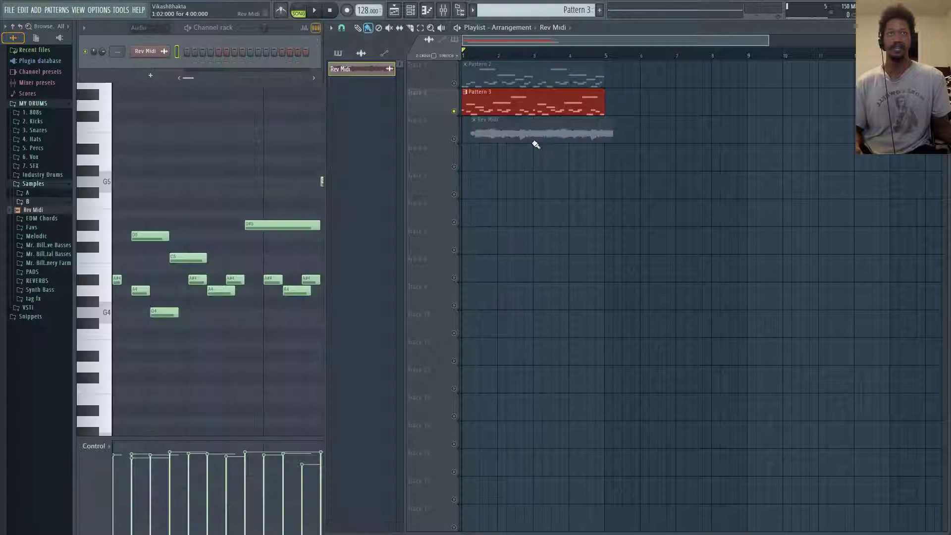
pyautogui.moveTo(543, 137); pyautogui.dragTo(513, 138)
pyautogui.rightClick(454, 139)
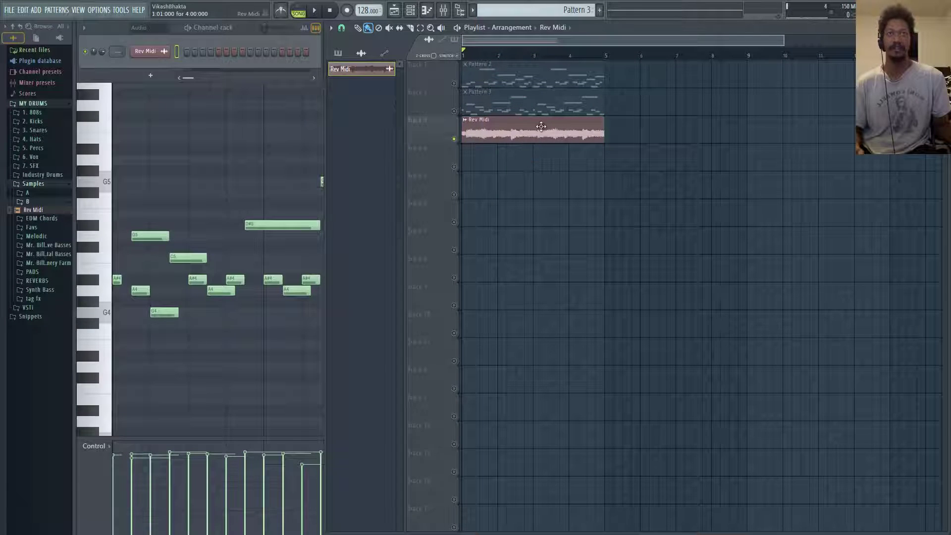
pyautogui.press('space')
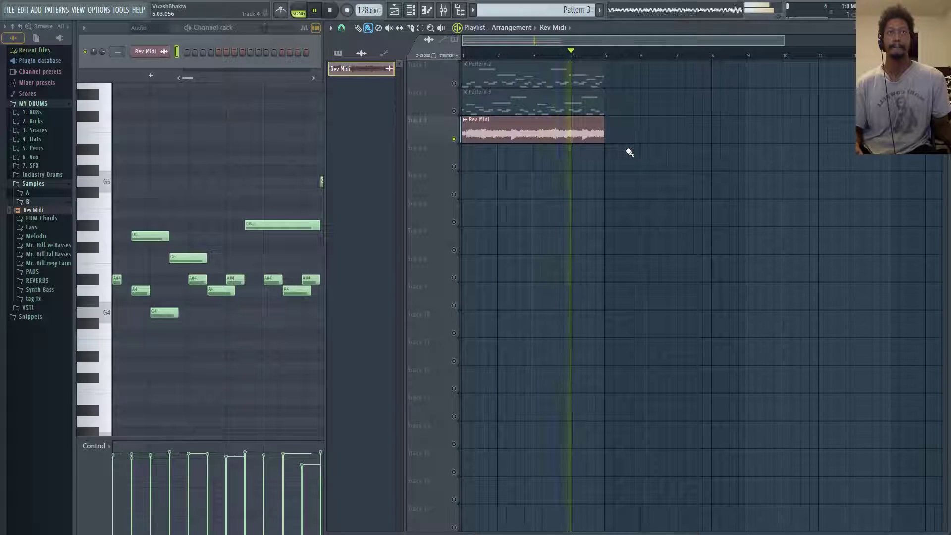
pyautogui.press('space')
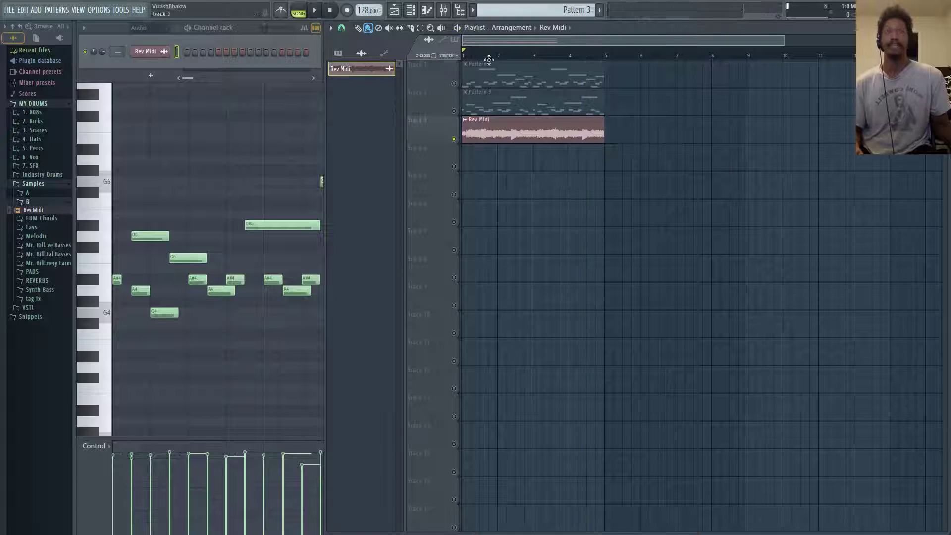
# - Reverse the Rev Midi clip with the Reverse precomputed effect and play it back
pyautogui.doubleClick(508, 132)
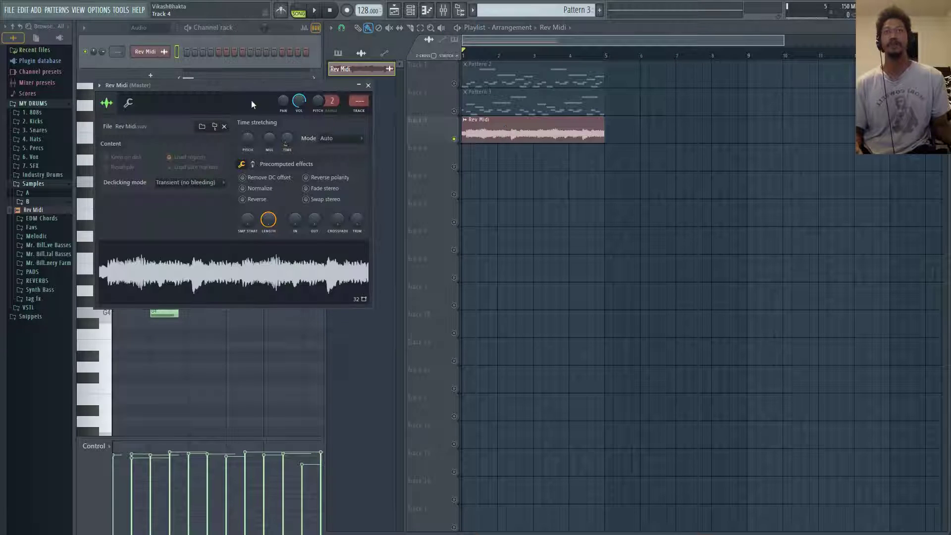
pyautogui.moveTo(244, 90); pyautogui.dragTo(366, 61)
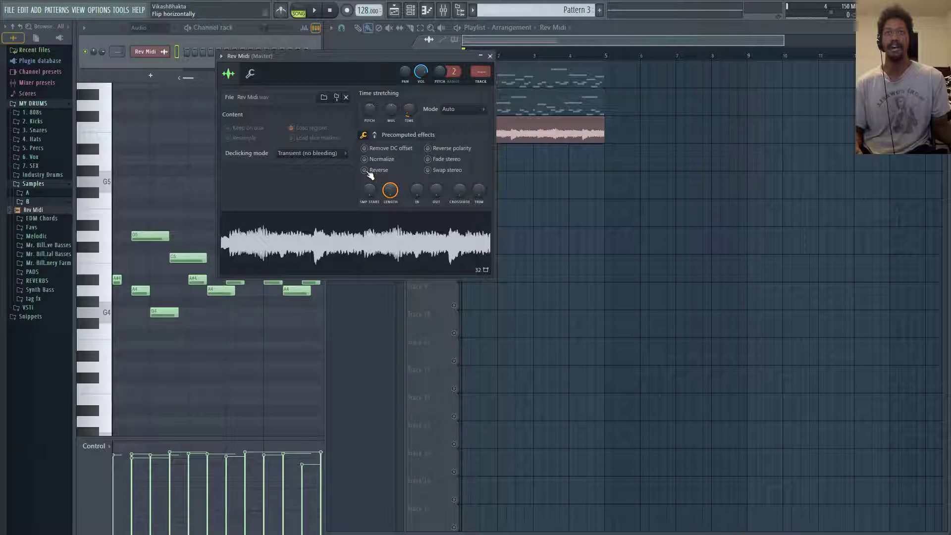
pyautogui.click(366, 171)
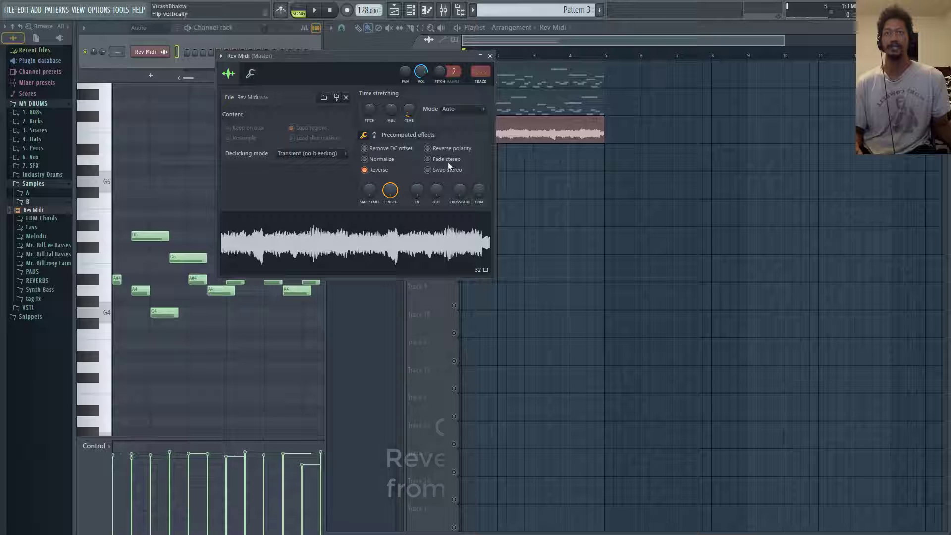
pyautogui.click(490, 56)
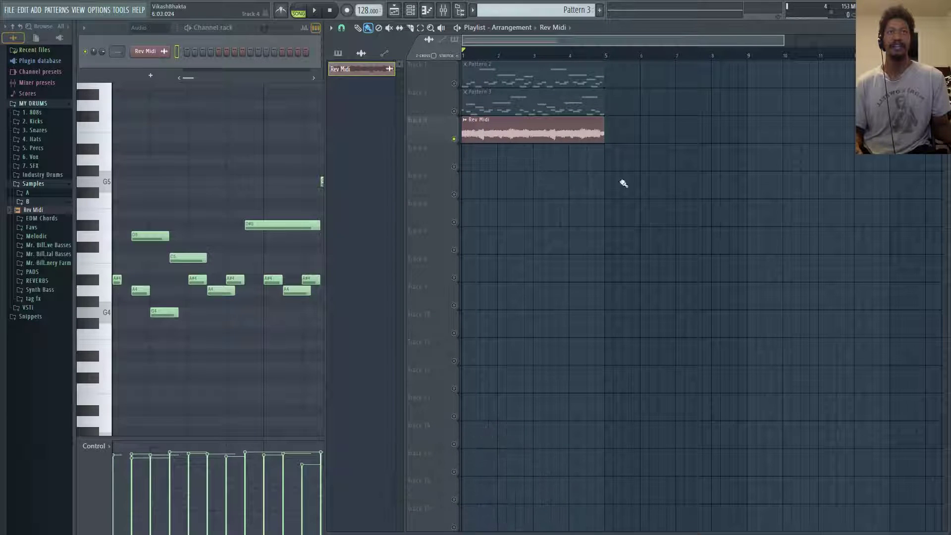
pyautogui.press('space')
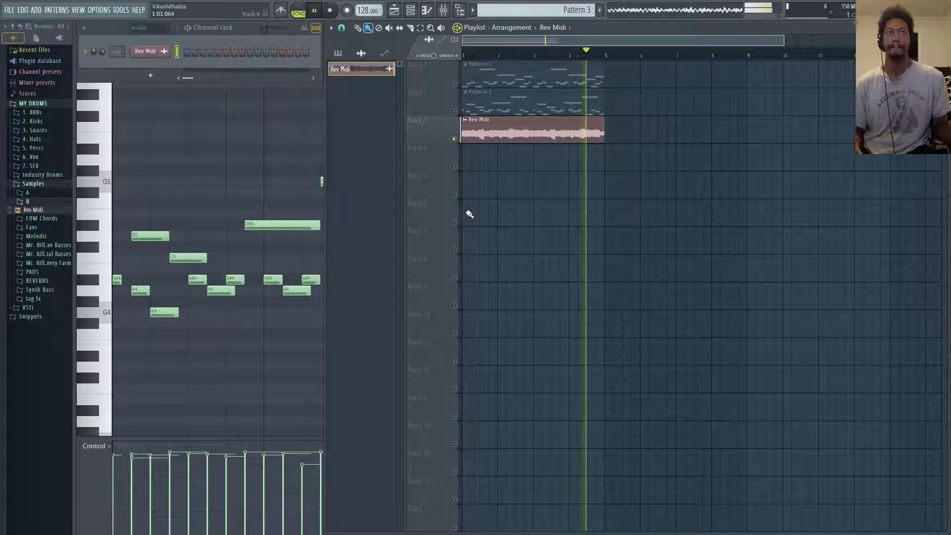
pyautogui.press('space')
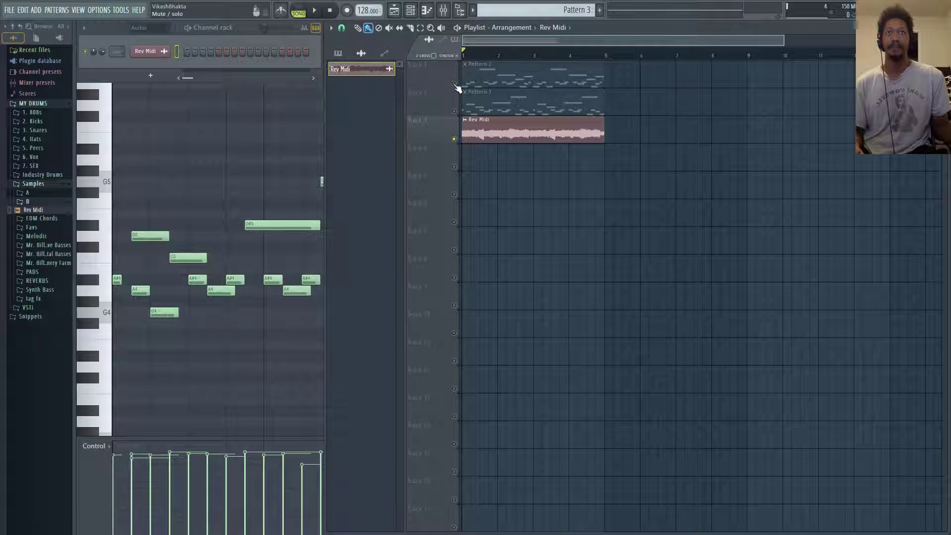
# - Unmute Track 1 and play Pattern 2 together with the reversed Rev Midi clip
pyautogui.click(454, 84)
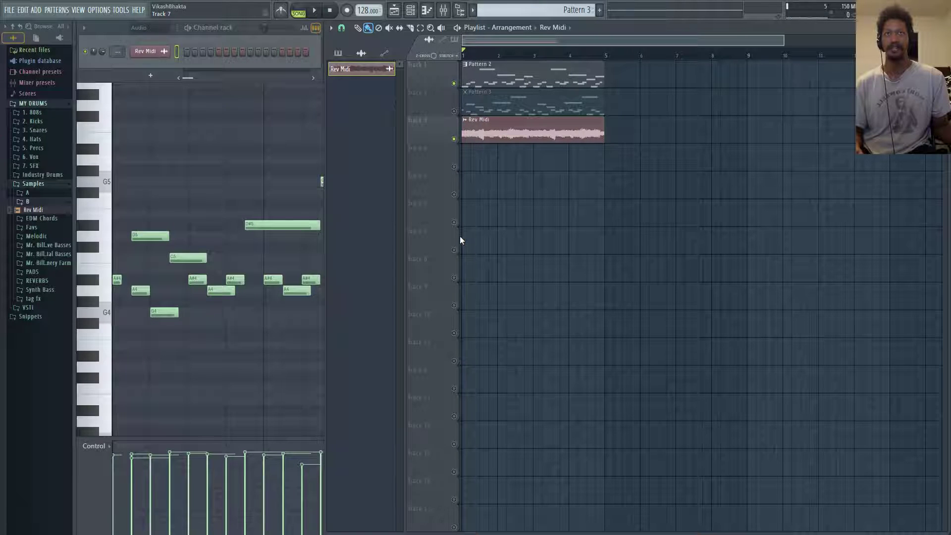
pyautogui.press('space')
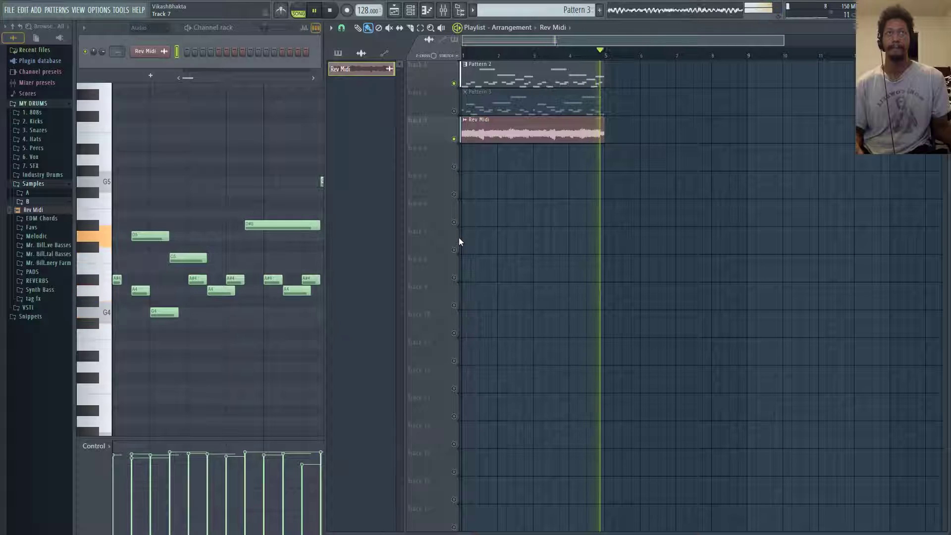
pyautogui.press('space')
# - Mute Track 3 and start an export of Pattern 2 alone to an audio file
pyautogui.click(454, 139)
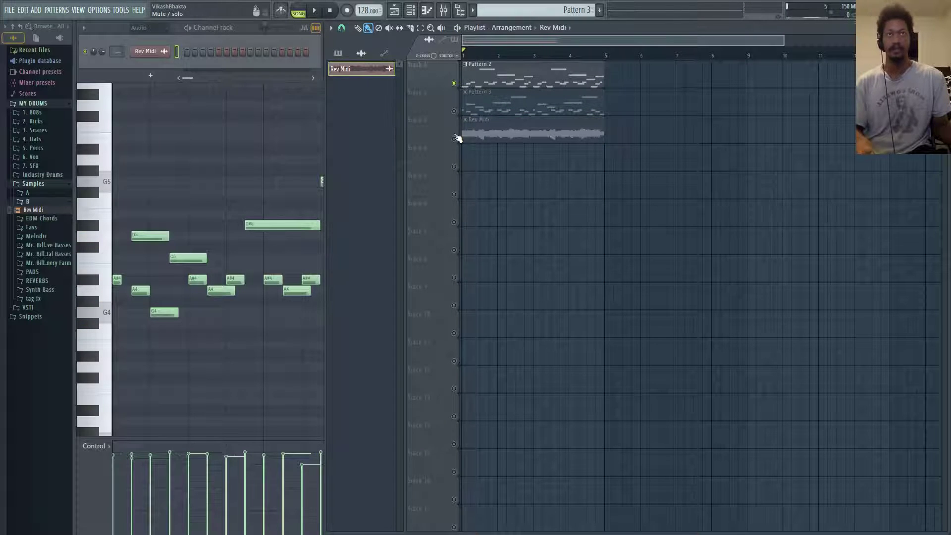
pyautogui.hotkey('ctrl', 'r')
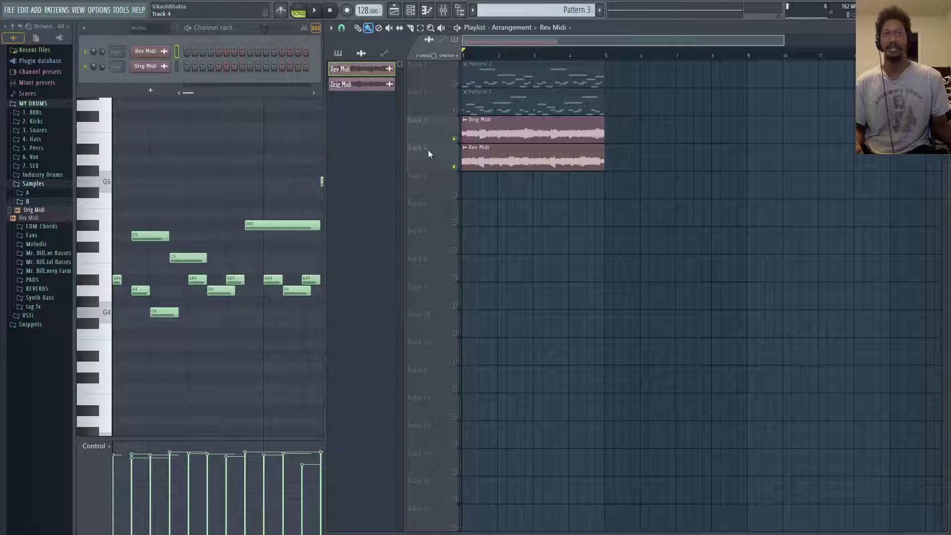
# - Play the Orig Midi and Rev Midi clips together
pyautogui.press('space')
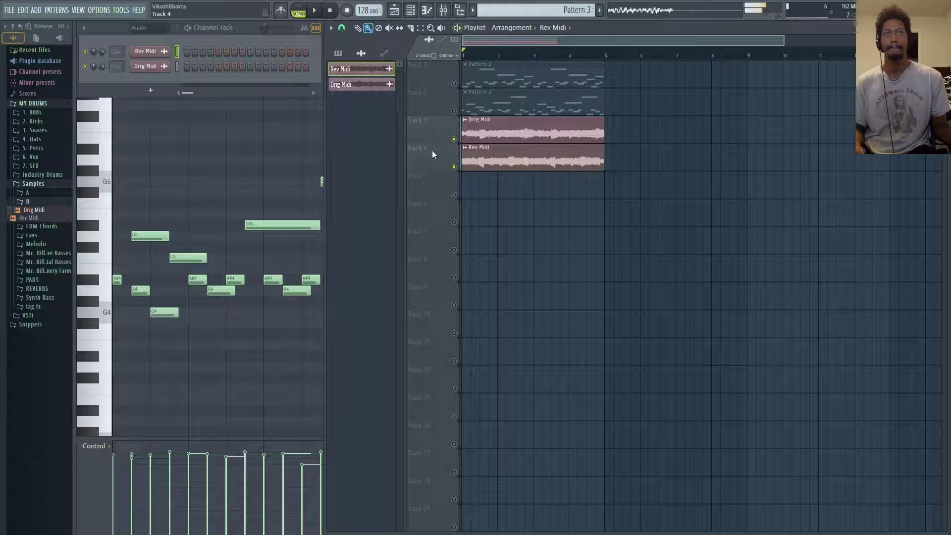
pyautogui.press('space')
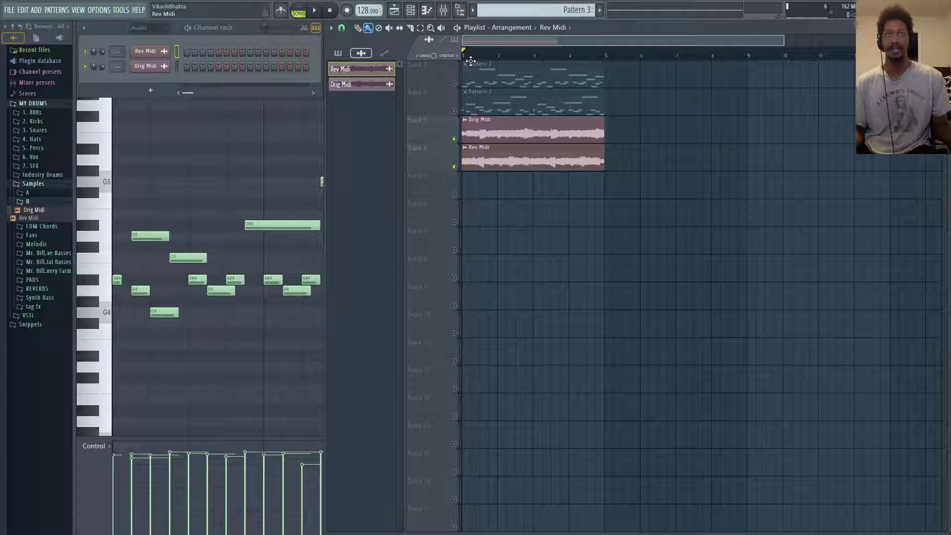
# - Show all channels in the channel rack and mute the Keys channel
pyautogui.click(151, 29)
pyautogui.click(146, 38)
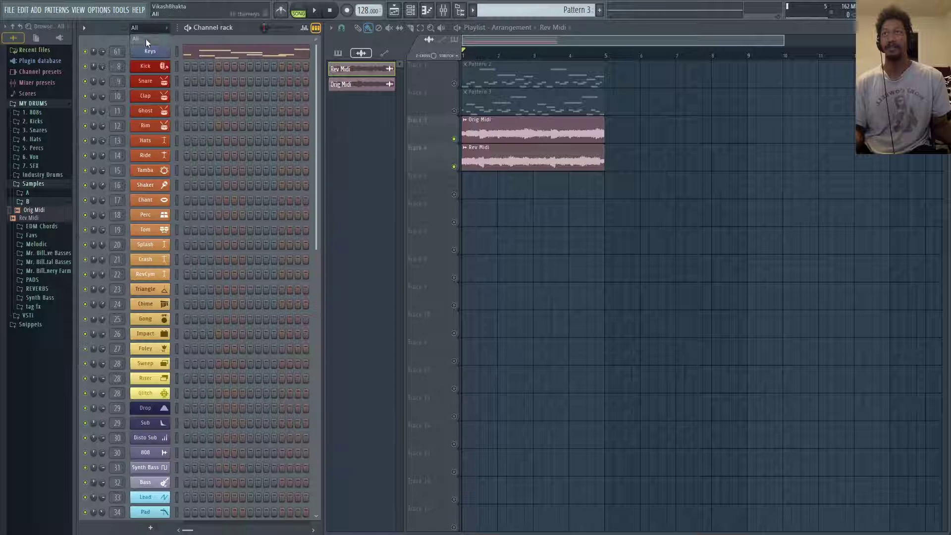
pyautogui.click(87, 52)
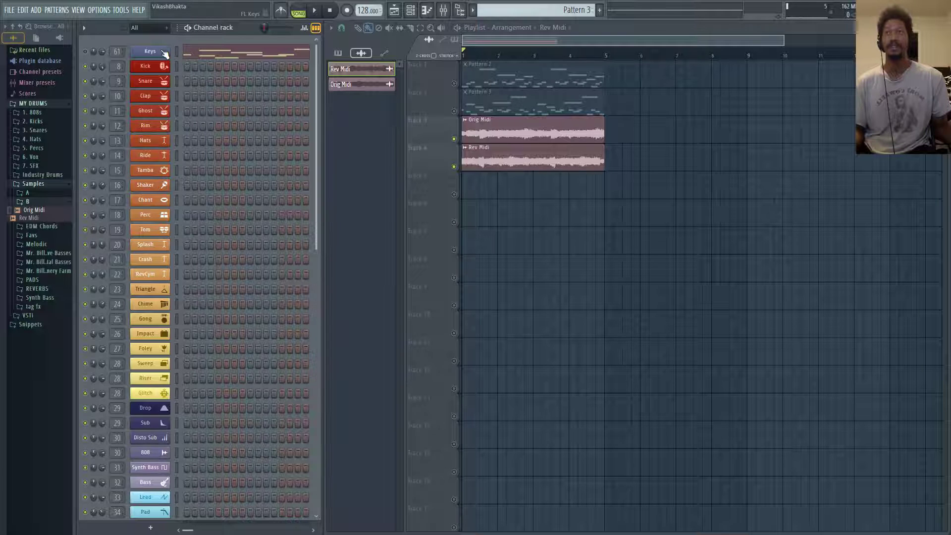
# - Run the macro that switches smart disable for all plugins
pyautogui.click(121, 11)
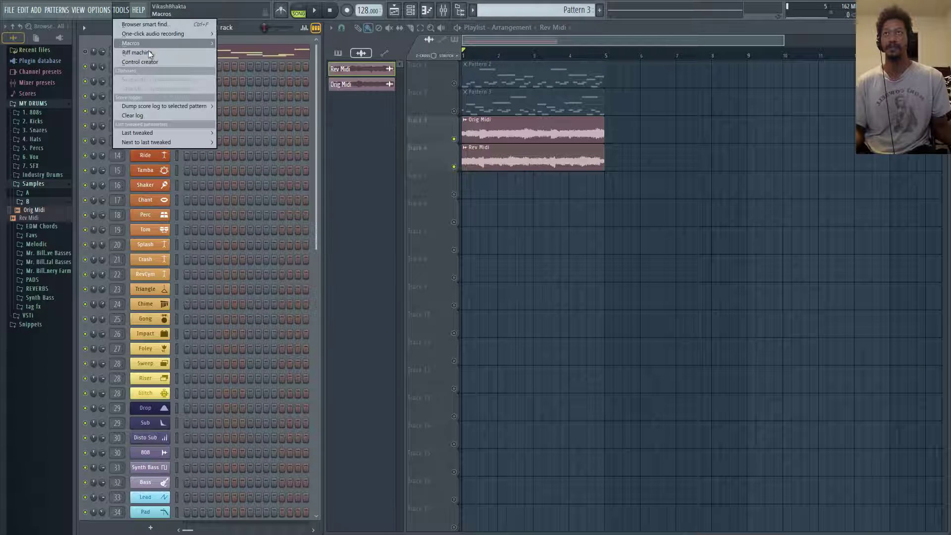
pyautogui.moveTo(155, 43)
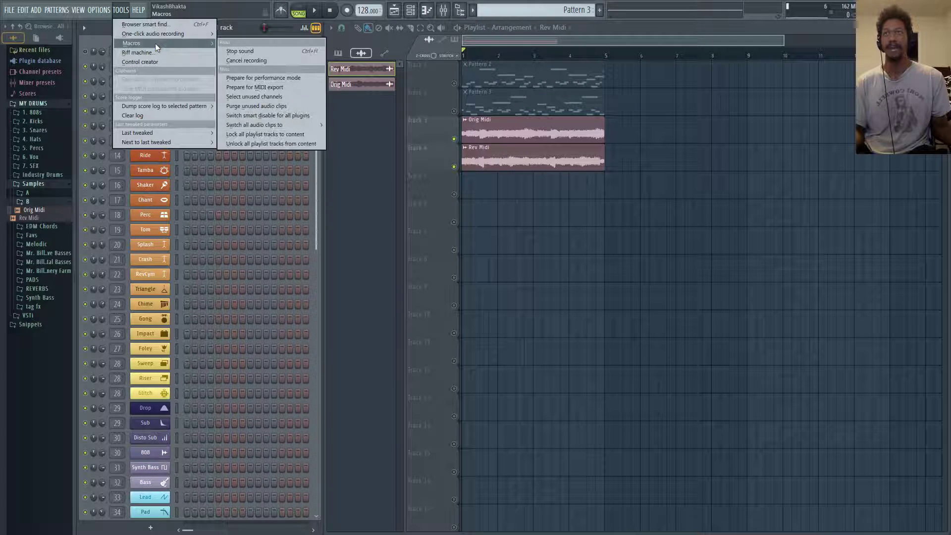
pyautogui.click(287, 115)
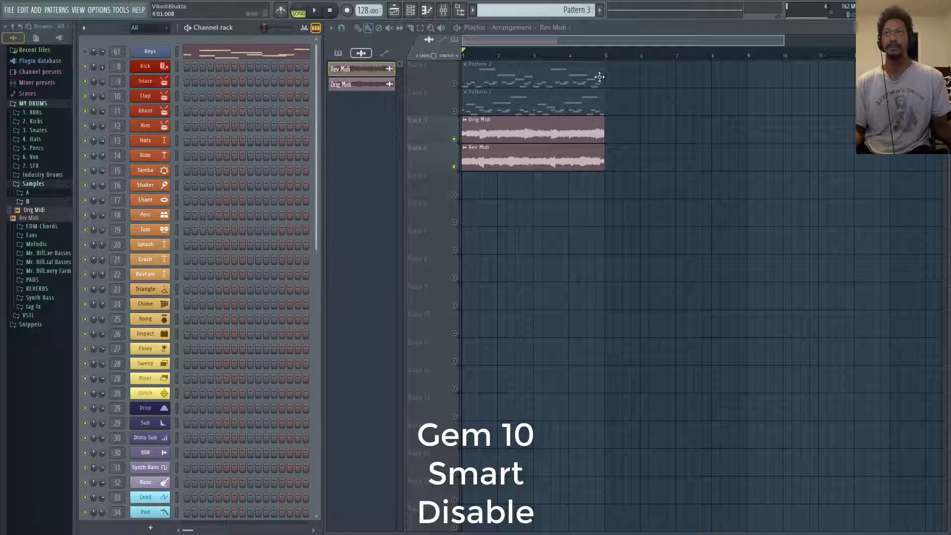
# - Toggle Smart disable for the FL Keys plugin on the Keys channel and close the plugin
pyautogui.click(165, 55)
pyautogui.click(297, 119)
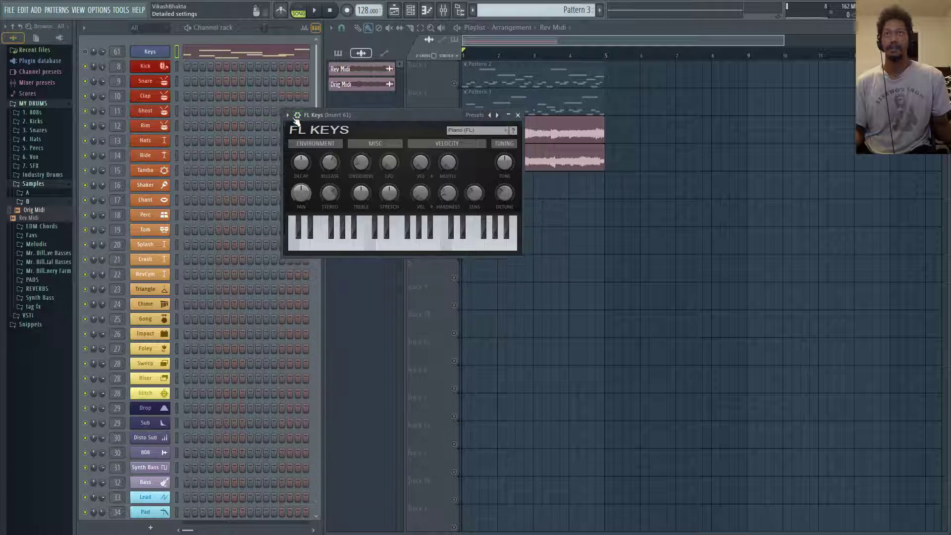
pyautogui.click(287, 115)
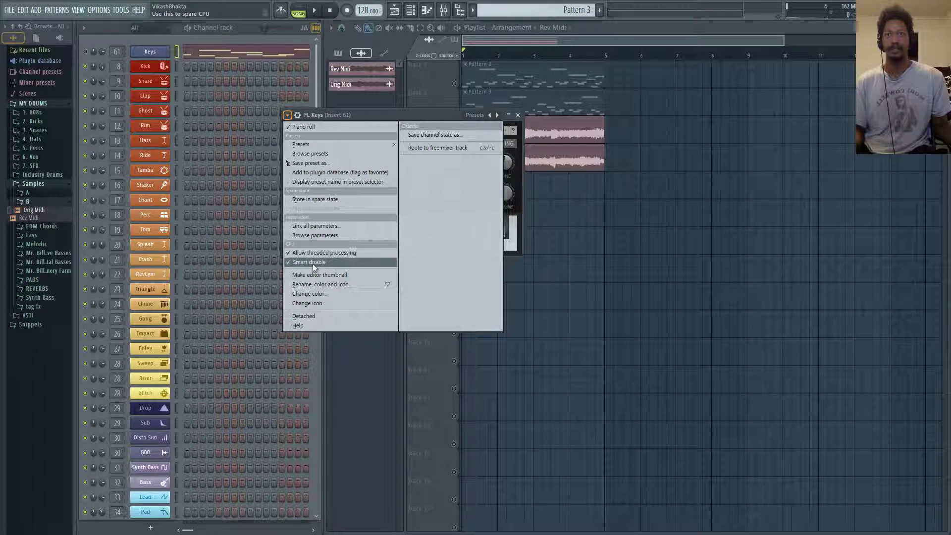
pyautogui.click(326, 261)
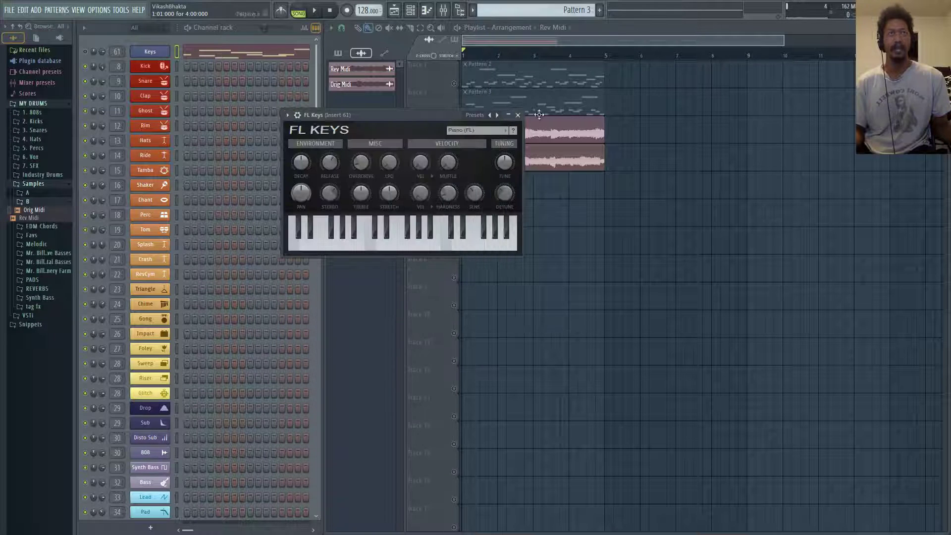
pyautogui.click(517, 115)
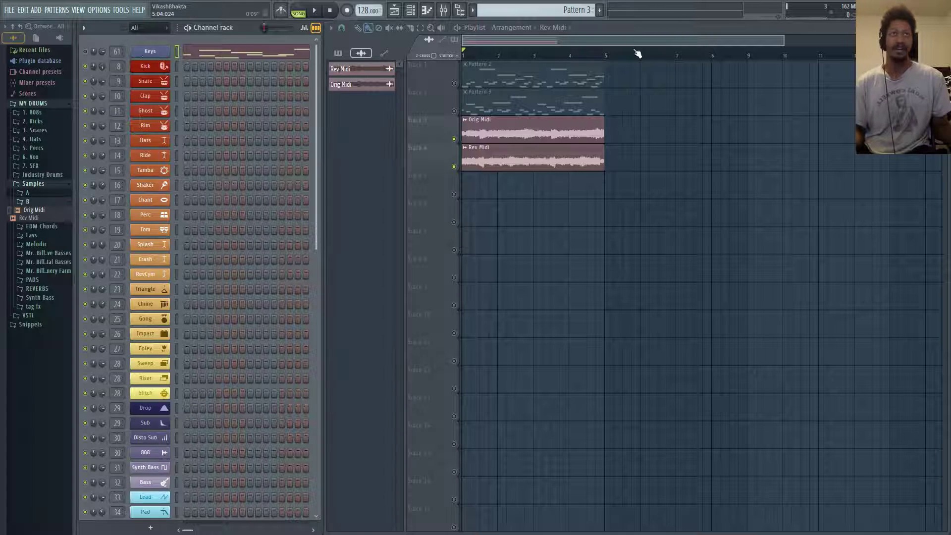
# - Check the Smart disable option of Fruity delay 2 on Insert 61 and close the plugin
pyautogui.click(604, 28)
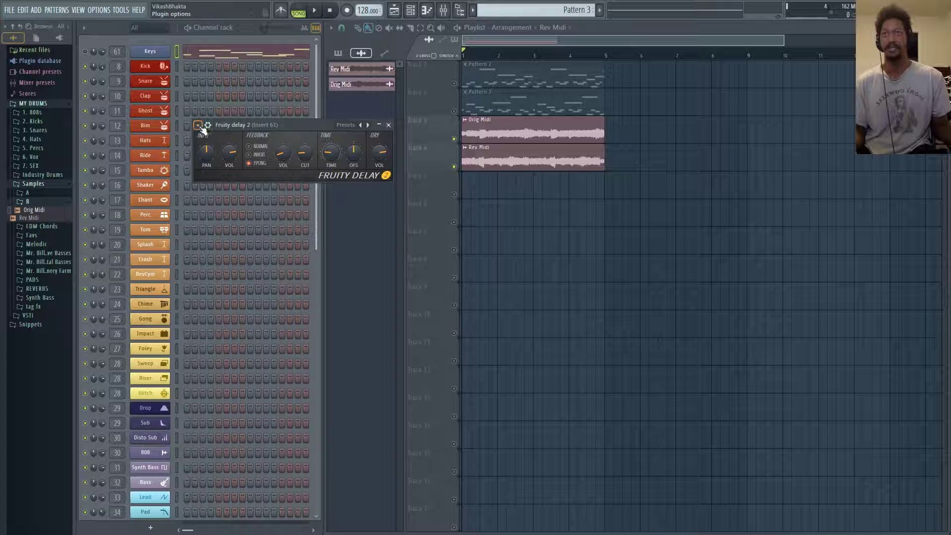
pyautogui.click(198, 126)
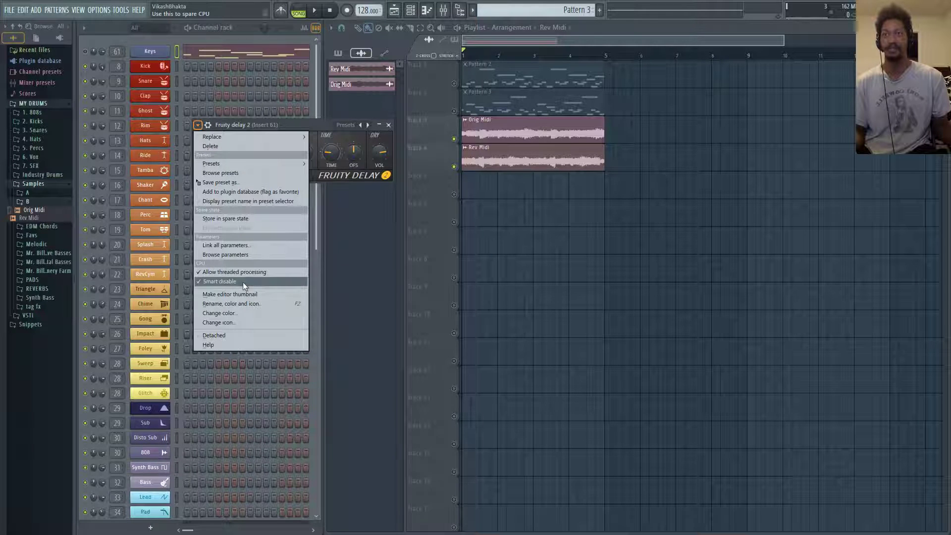
pyautogui.click(292, 124)
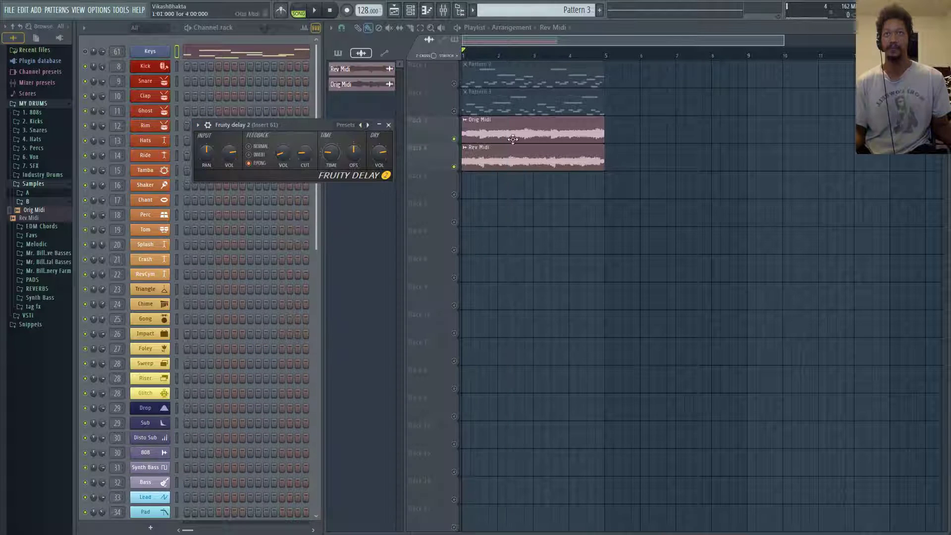
pyautogui.click(389, 125)
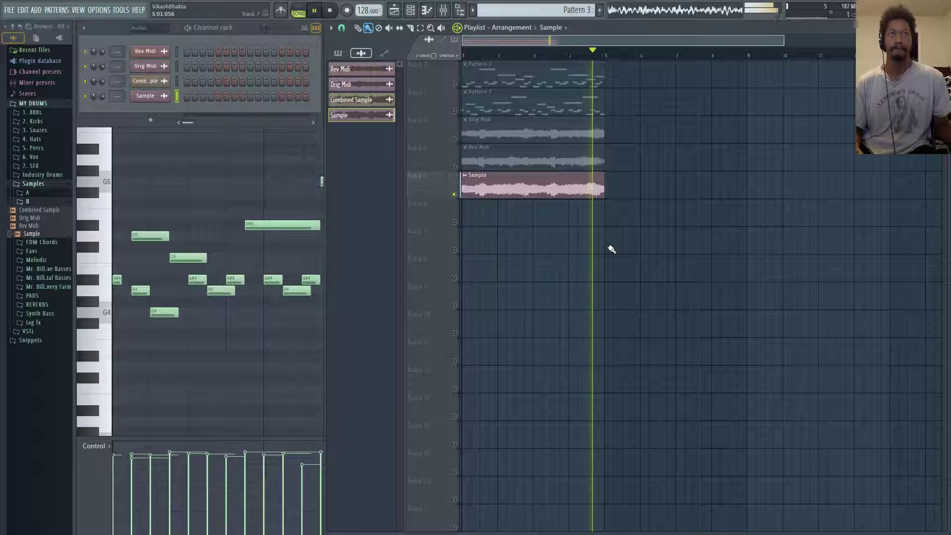
# - Stop playback, collapse the Samples folder and add a Fruity Slicer channel to the channel rack
pyautogui.press('space')
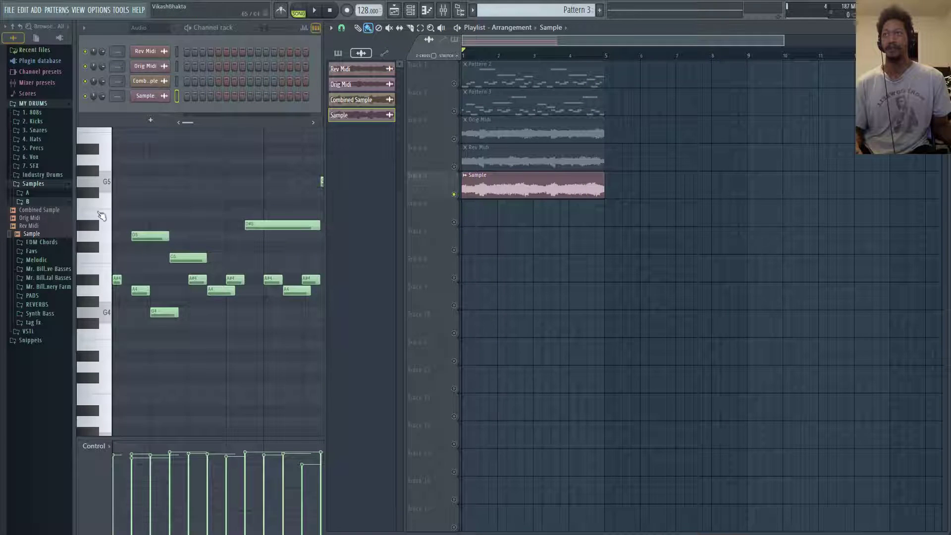
pyautogui.click(34, 185)
pyautogui.click(150, 120)
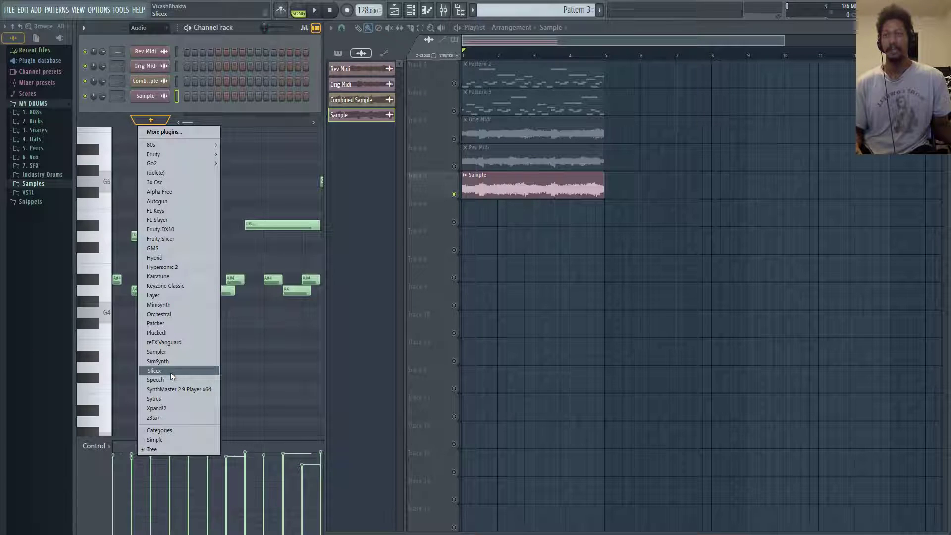
pyautogui.click(174, 239)
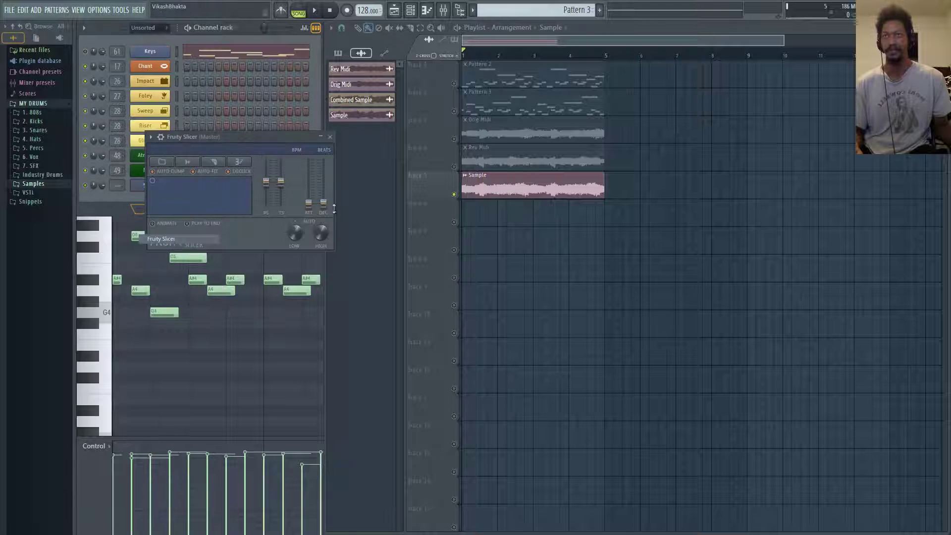
pyautogui.click(331, 137)
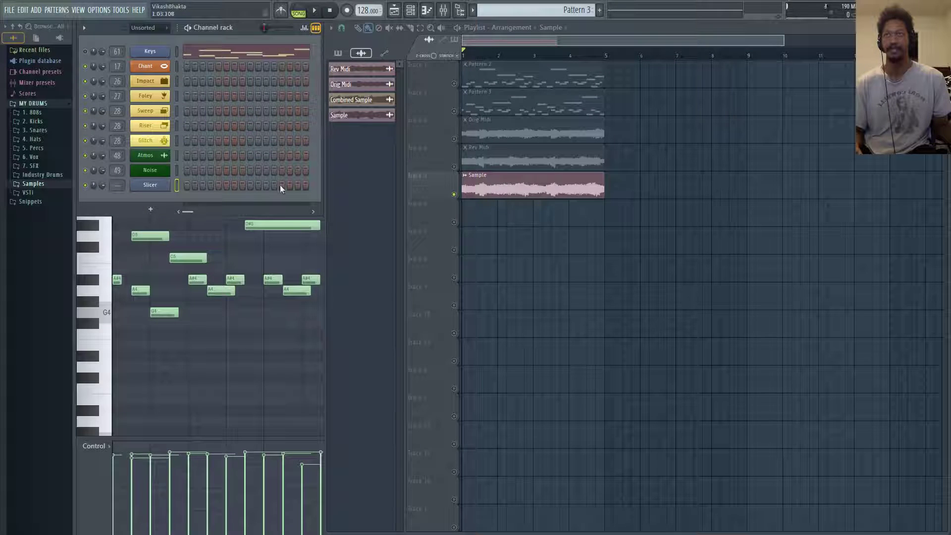
# - Load the Sample audio channel into the Fruity Slicer channel, showing all channels in the rack, and close the Sample settings
pyautogui.click(158, 185)
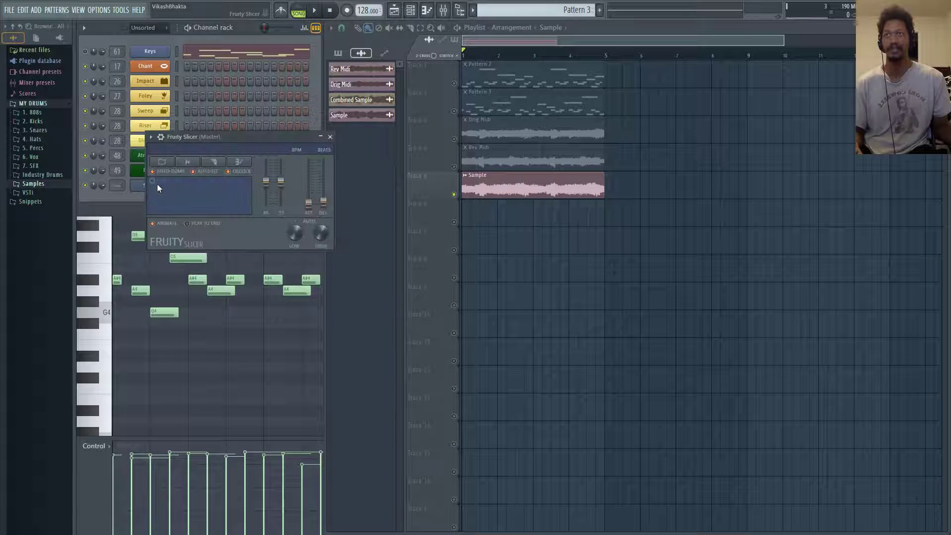
pyautogui.doubleClick(518, 196)
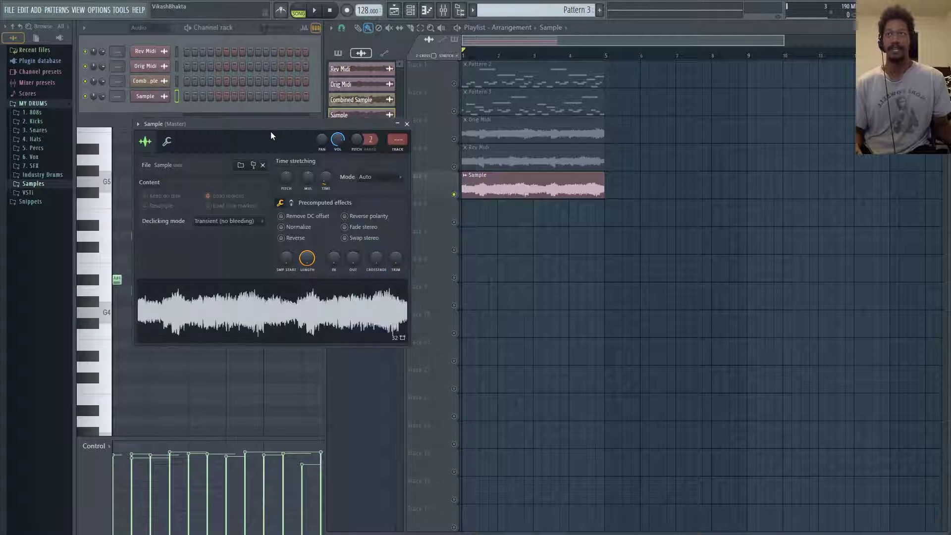
pyautogui.moveTo(278, 130); pyautogui.dragTo(566, 124)
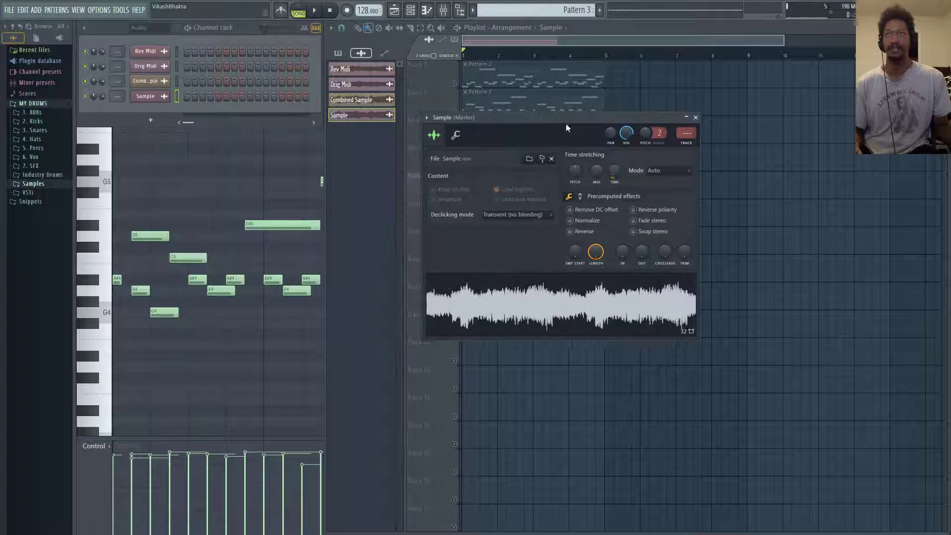
pyautogui.click(91, 27)
pyautogui.click(123, 164)
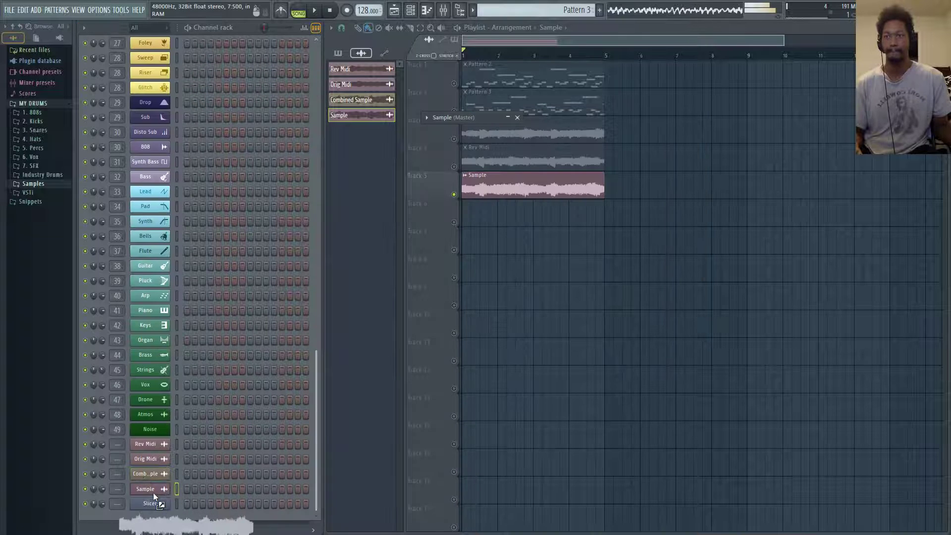
pyautogui.moveTo(154, 493); pyautogui.dragTo(150, 502)
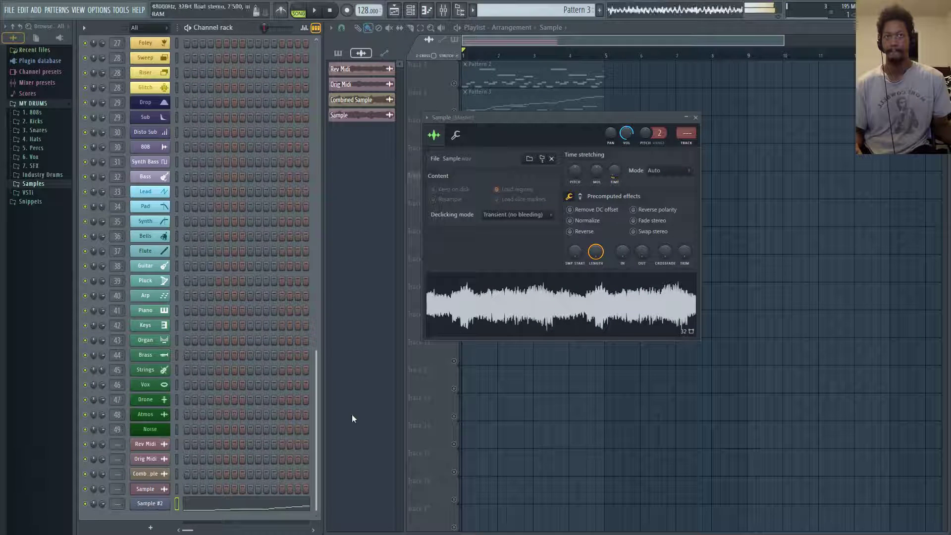
pyautogui.click(696, 118)
# - Slice the loaded sample by Beat in Fruity Slicer, replacing its automatic slices
pyautogui.click(410, 10)
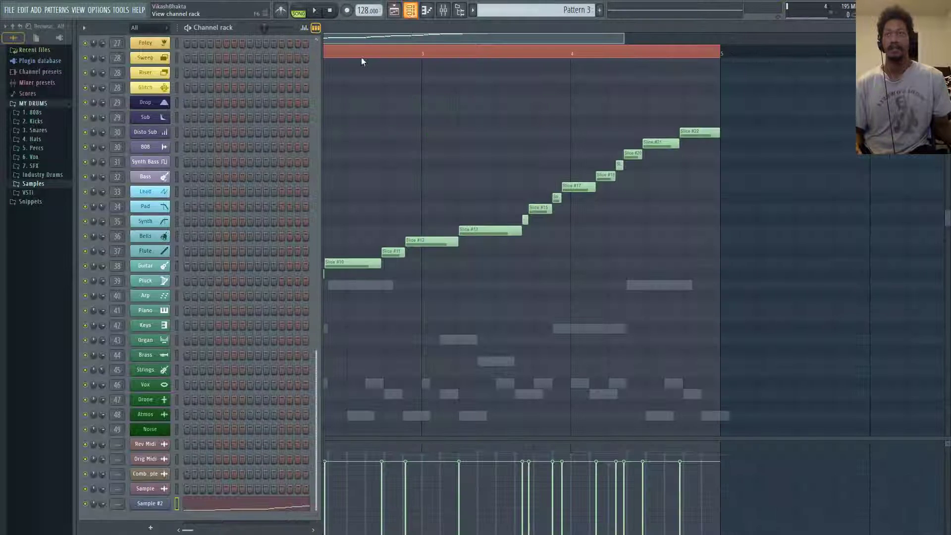
pyautogui.click(155, 507)
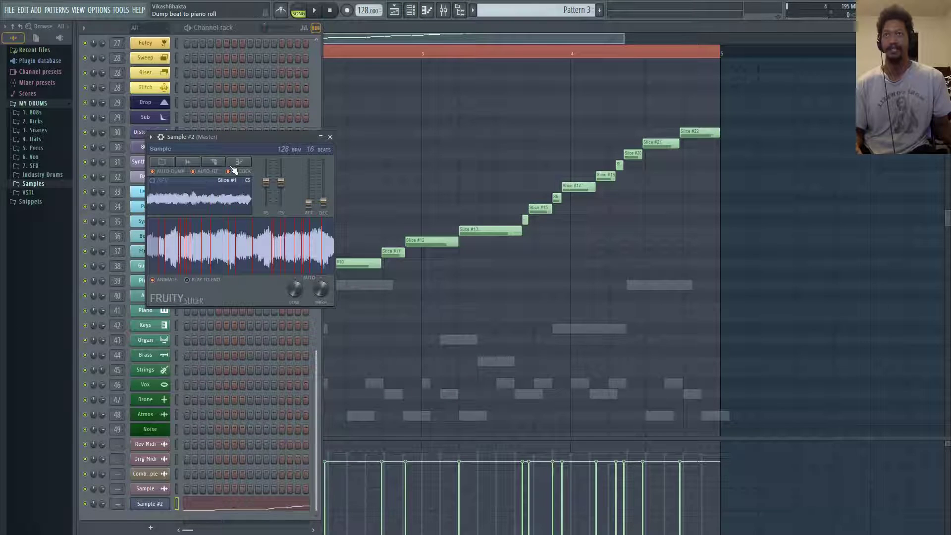
pyautogui.click(218, 160)
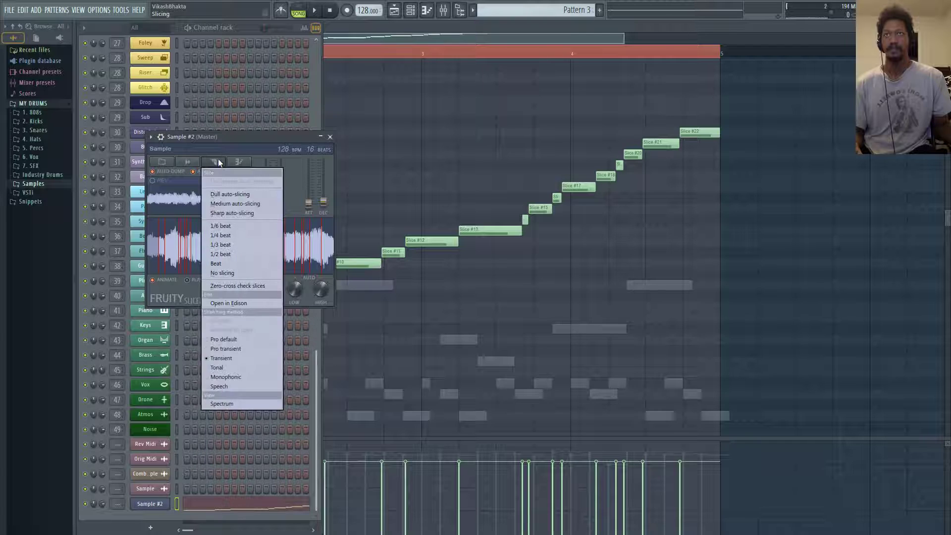
pyautogui.click(225, 265)
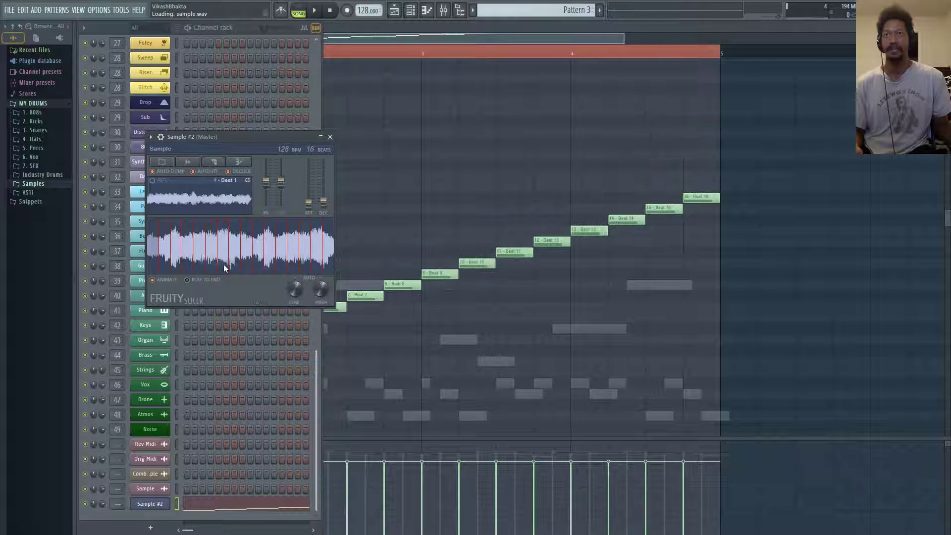
# - Bring the slicer's piano roll forward and play back the sixteen beat slices
pyautogui.click(456, 28)
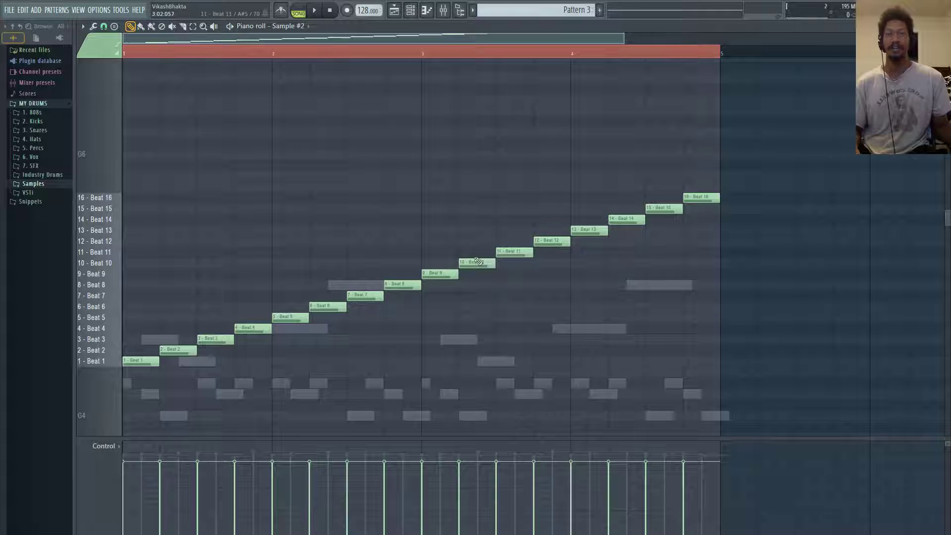
pyautogui.press('space')
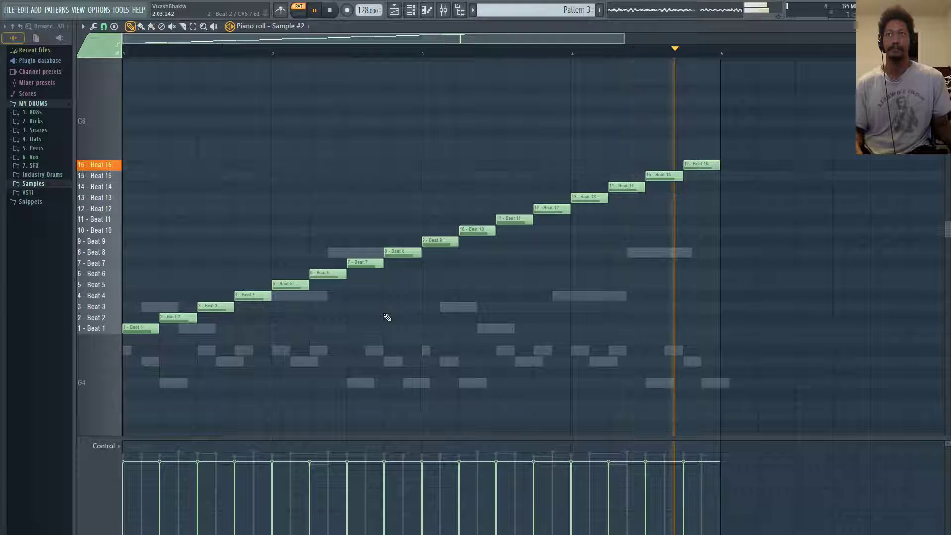
pyautogui.press('space')
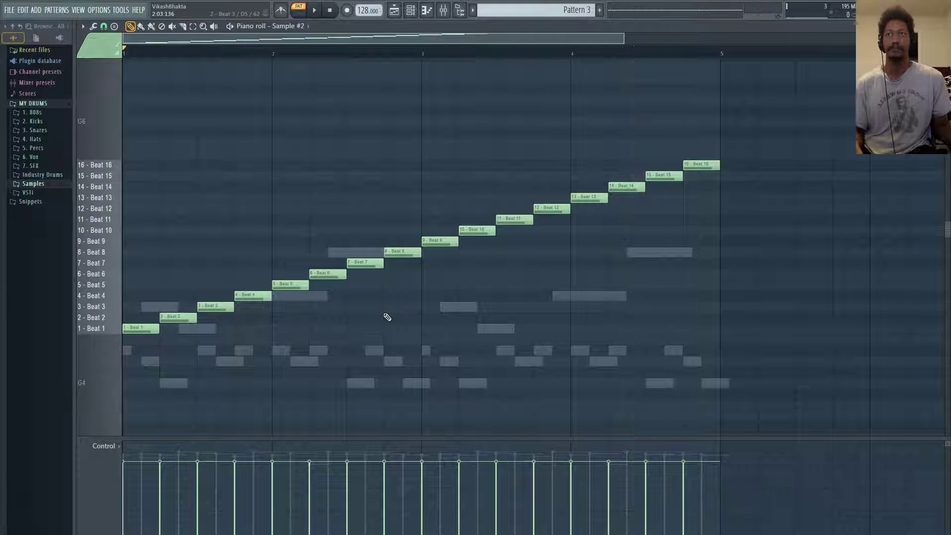
# - Raise the slices' attack fade-in to 4 ms in Fruity Slicer and play back the pattern
pyautogui.click(399, 15)
pyautogui.click(155, 504)
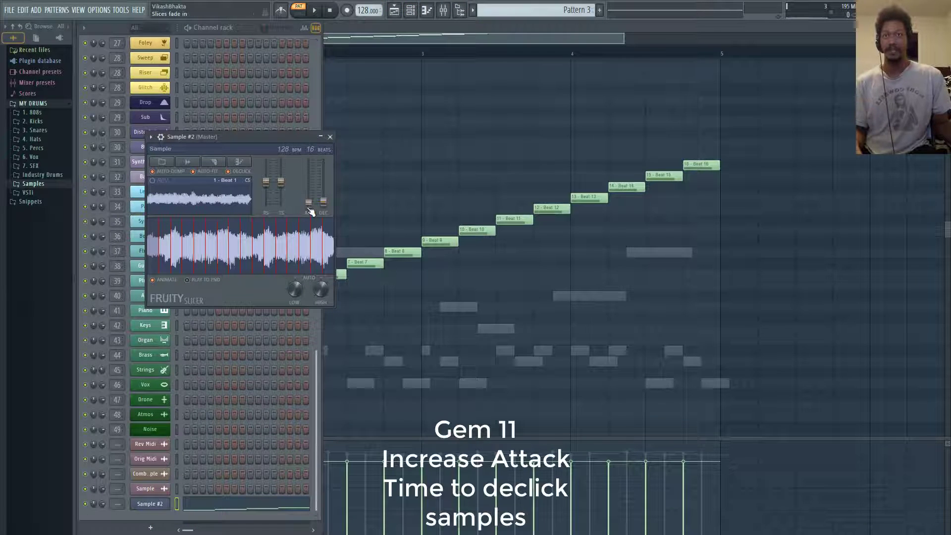
pyautogui.moveTo(308, 203); pyautogui.dragTo(309, 202)
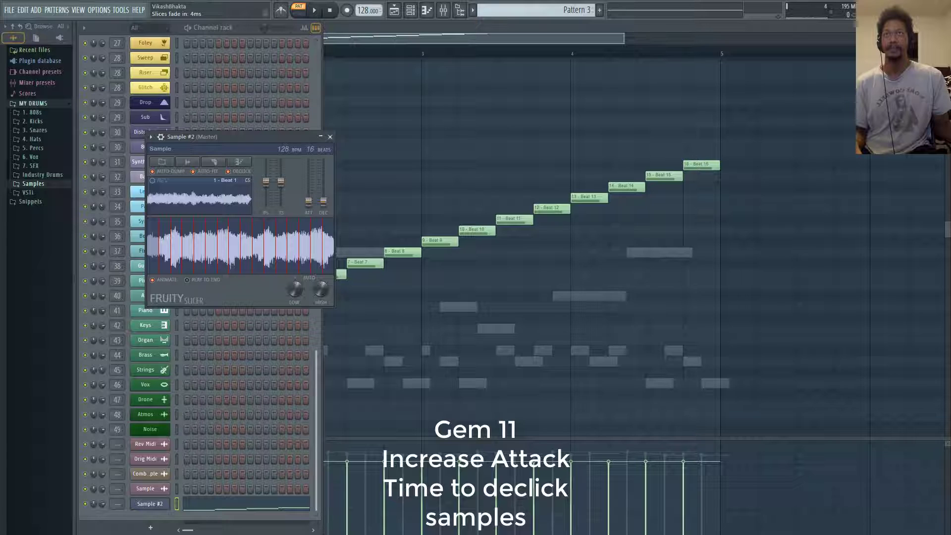
pyautogui.press('space')
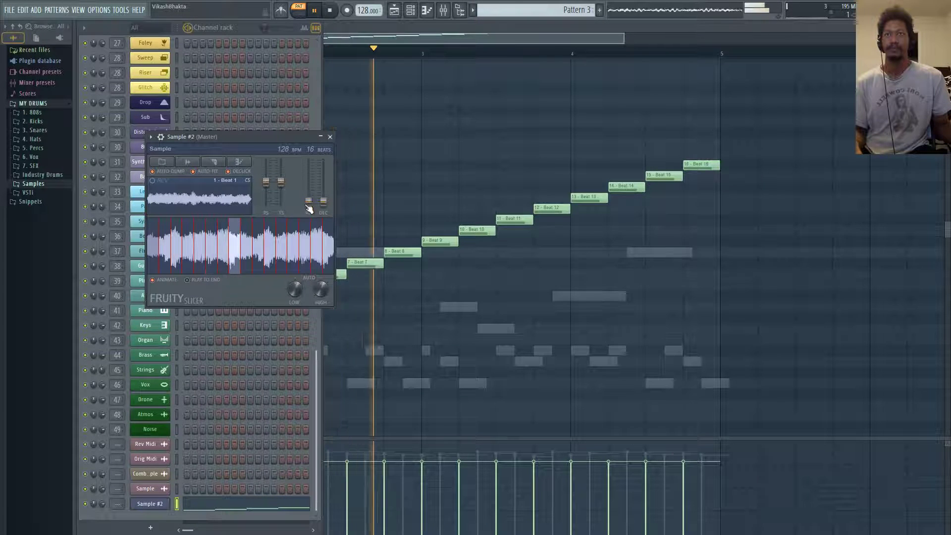
pyautogui.press('space')
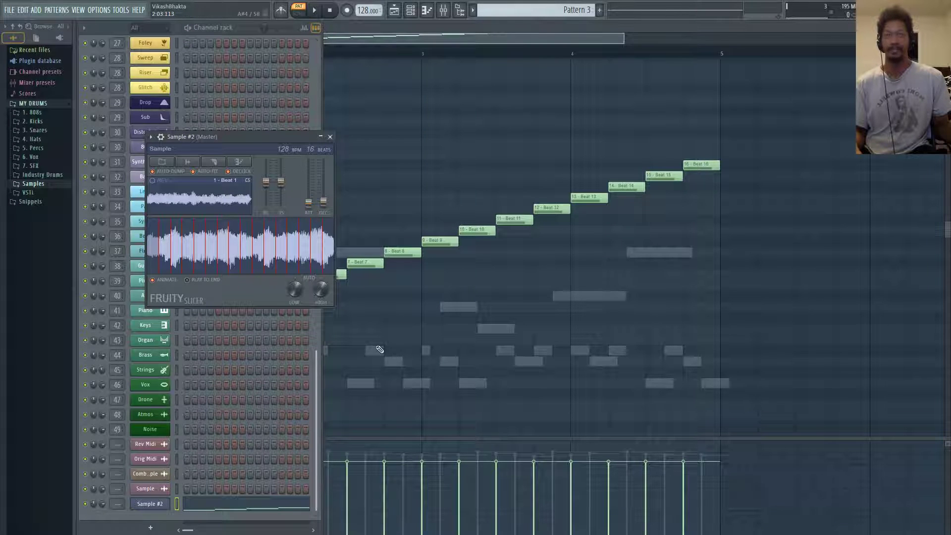
# - Load the Chopped Score from the B sample folder into the slicer's piano roll and play it back
pyautogui.press('space')
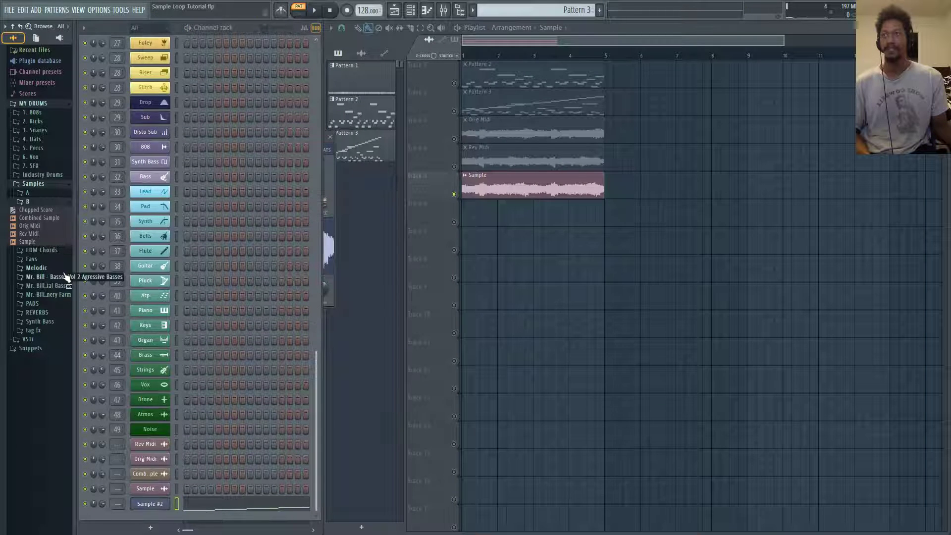
pyautogui.click(214, 504)
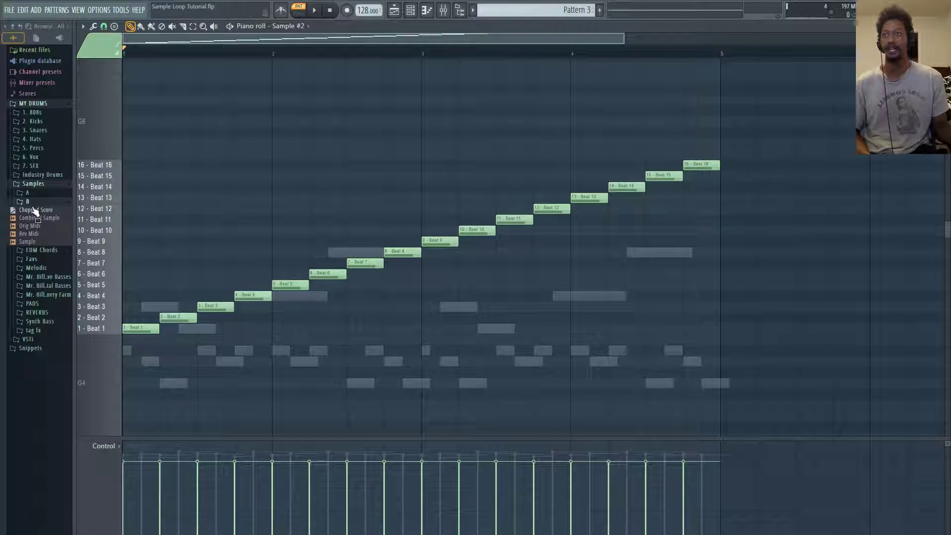
pyautogui.moveTo(33, 218); pyautogui.dragTo(261, 202)
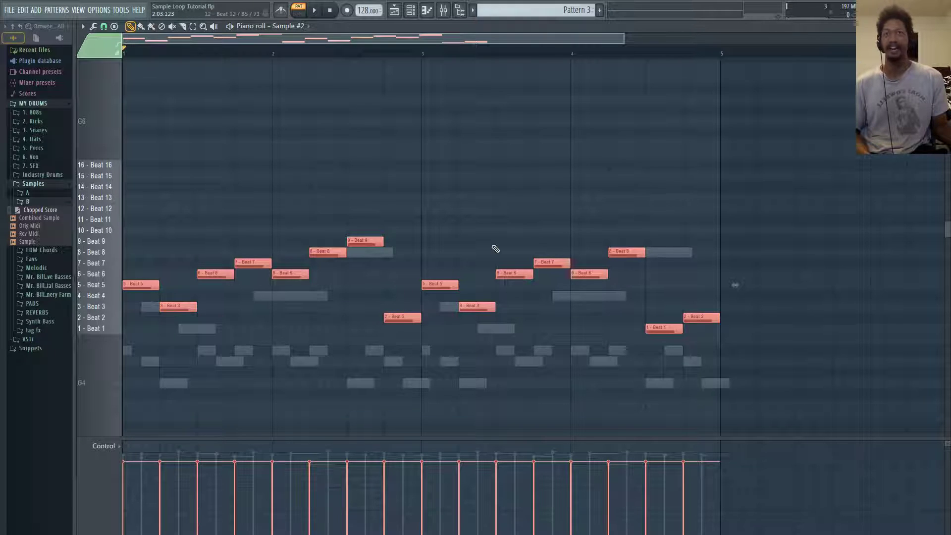
pyautogui.click(316, 12)
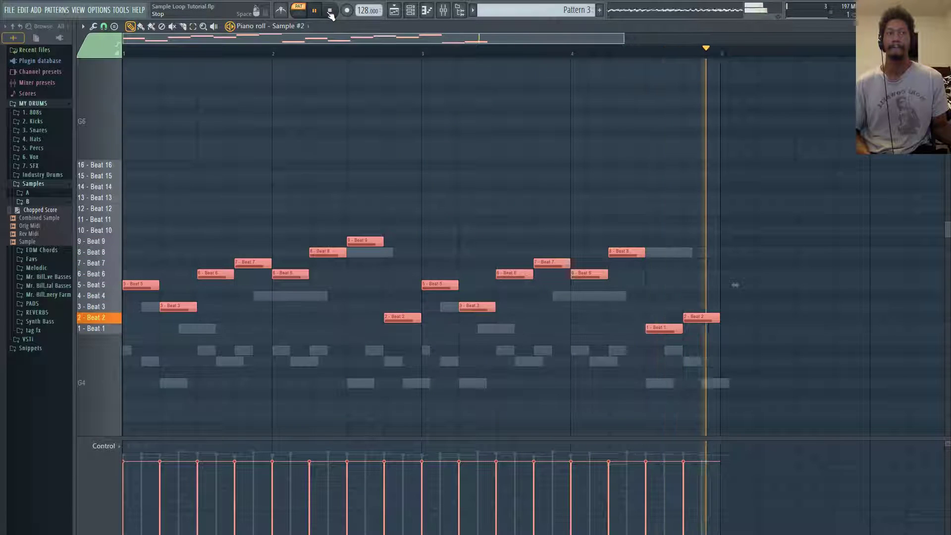
pyautogui.click(331, 13)
# - Unmute the Chop Sample track in the playlist and mute the Sample track above it
pyautogui.press('l')
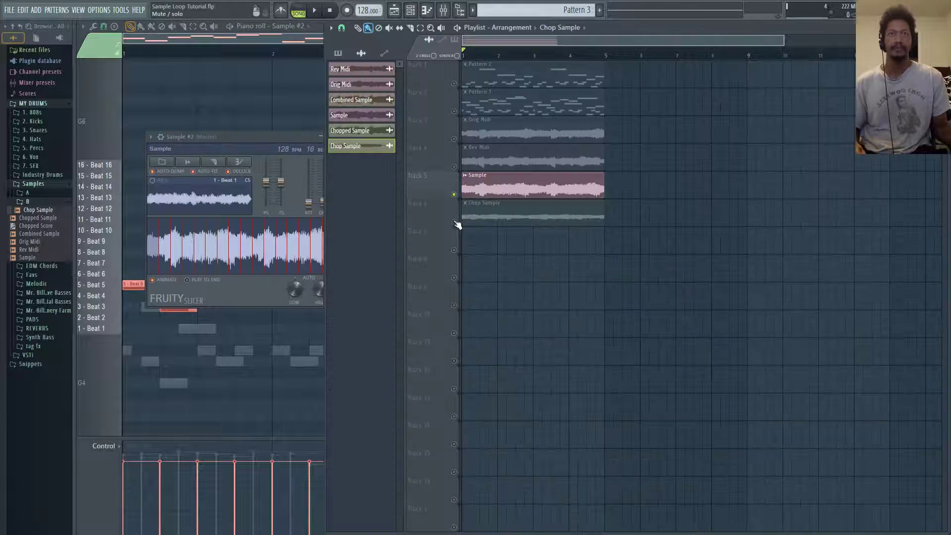
pyautogui.click(454, 222)
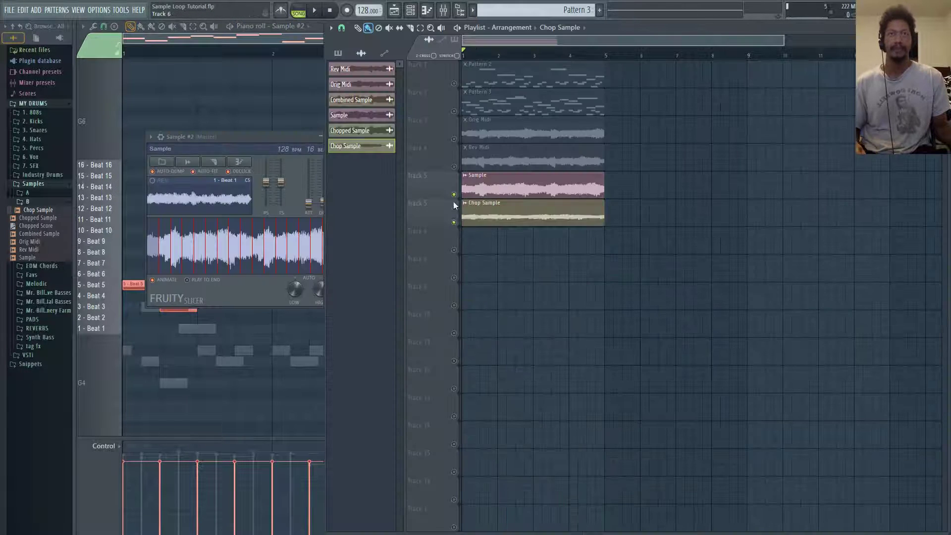
pyautogui.click(453, 195)
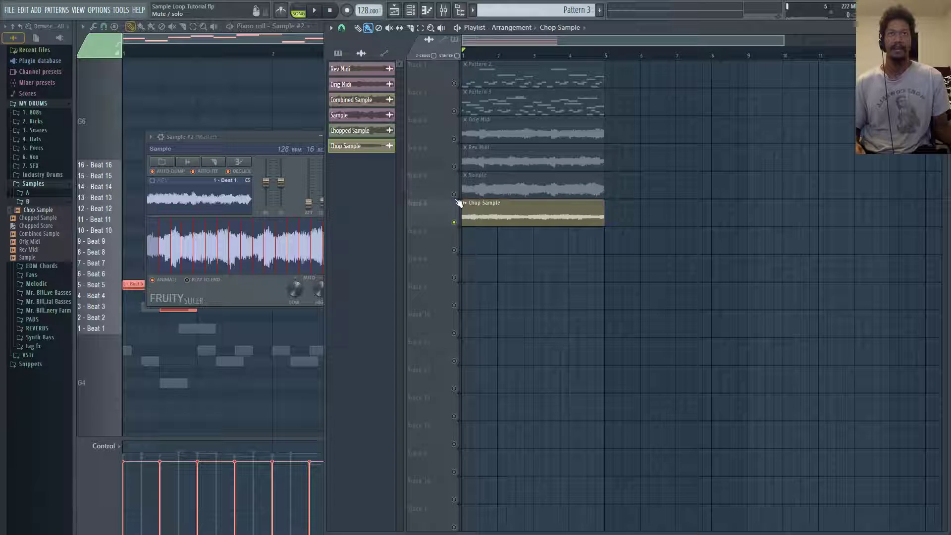
# - Normalize the Chop Sample audio clip and play back the arrangement
pyautogui.doubleClick(501, 220)
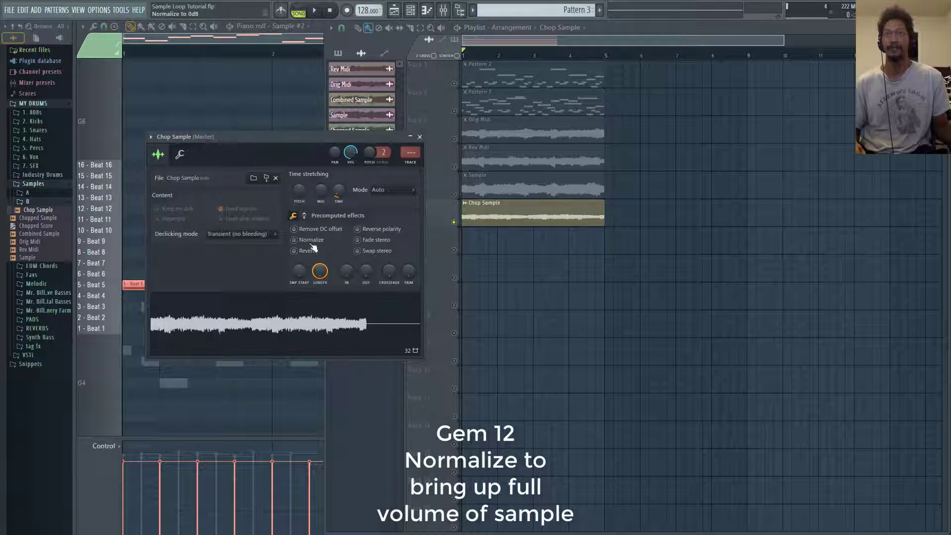
pyautogui.click(311, 240)
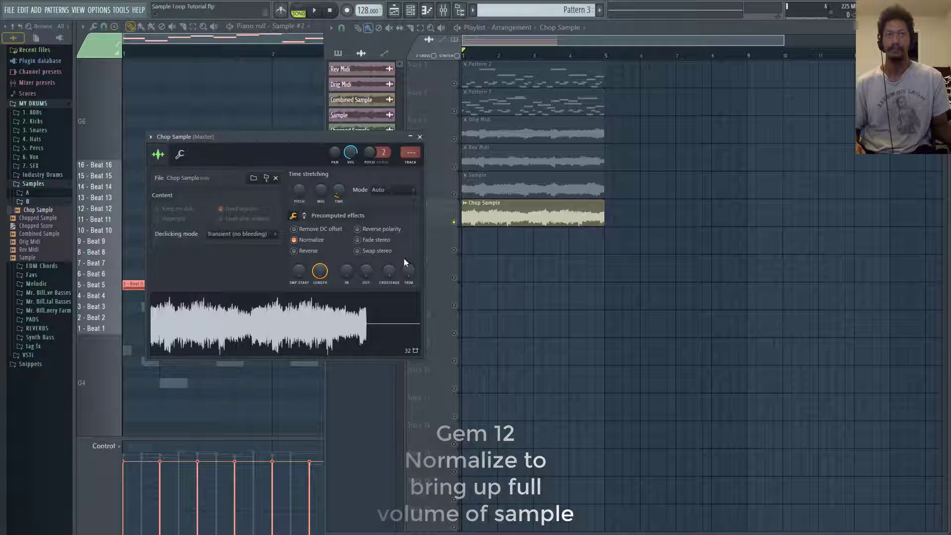
pyautogui.press('space')
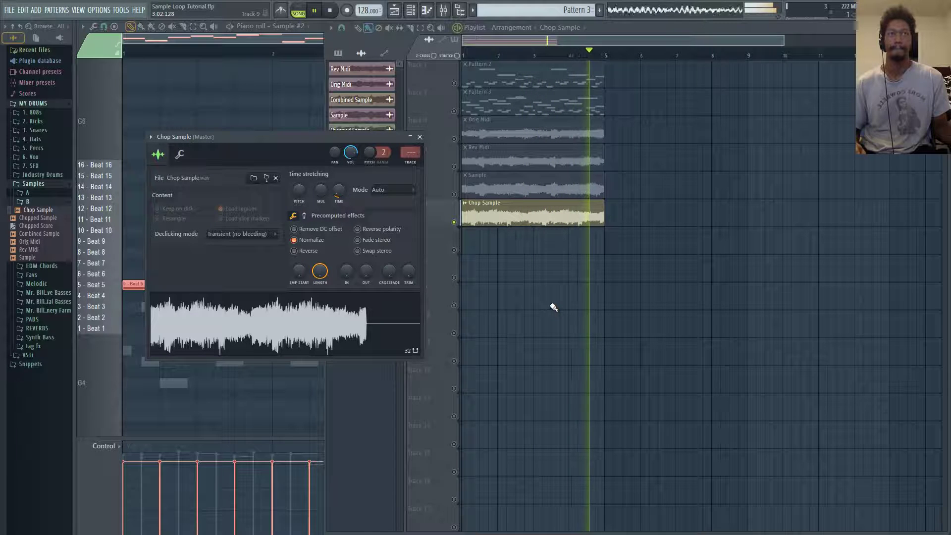
pyautogui.press('space')
# - Run the macro that switches all audio clips to realtime stretching
pyautogui.click(618, 29)
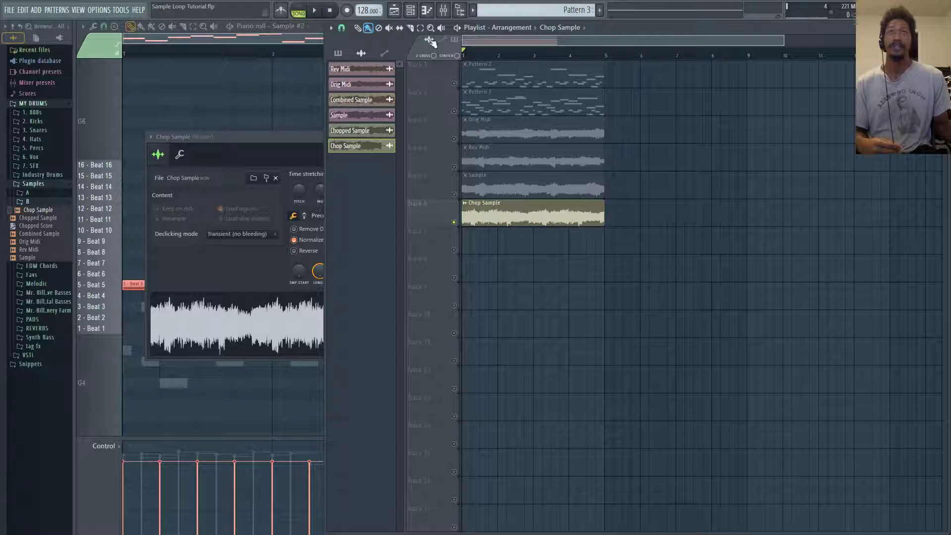
pyautogui.click(121, 10)
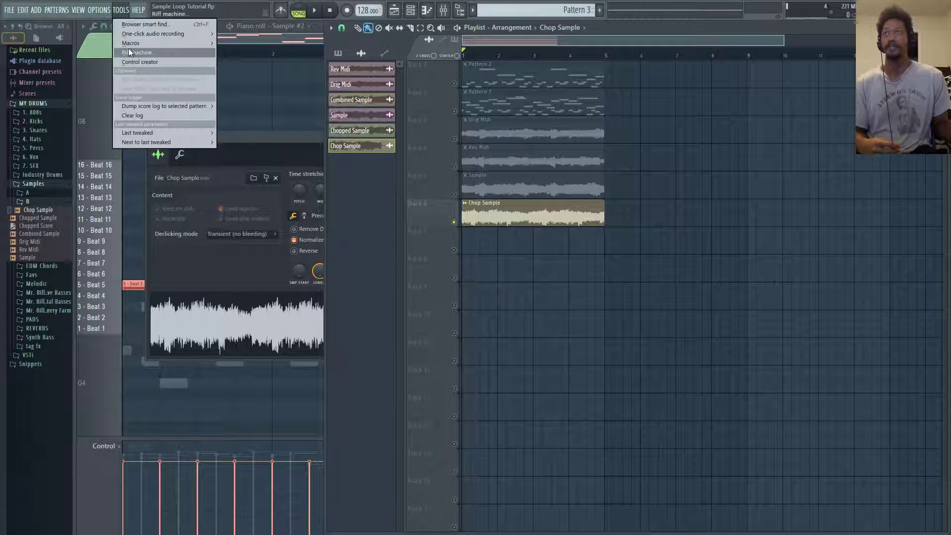
pyautogui.moveTo(144, 44)
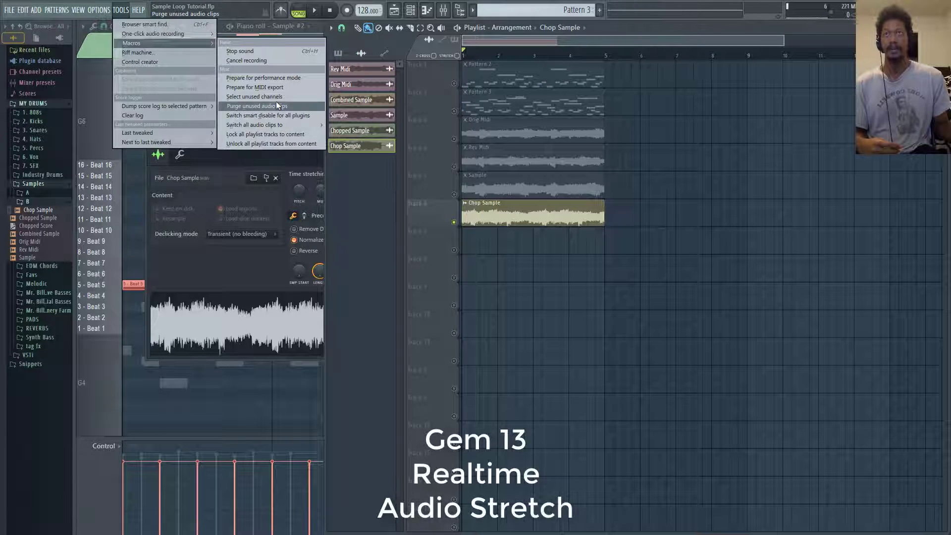
pyautogui.moveTo(275, 125)
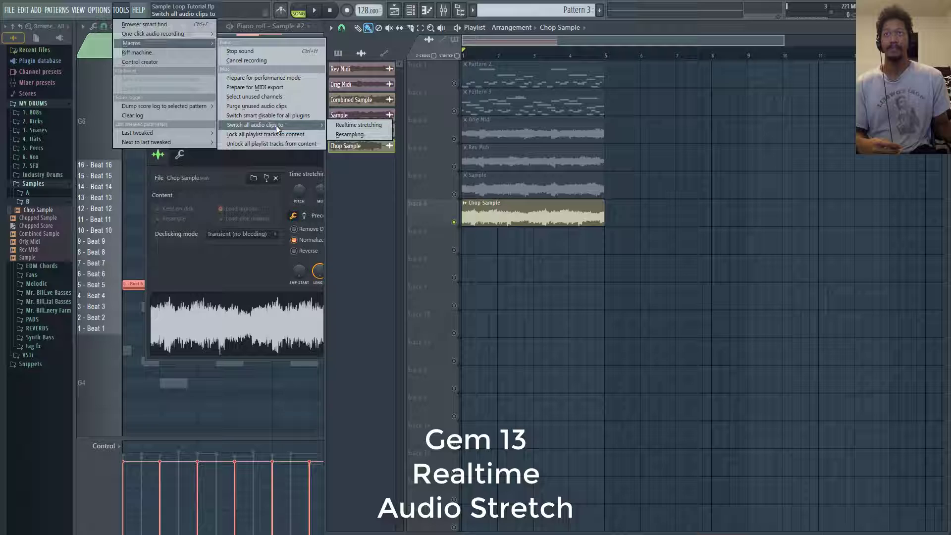
pyautogui.click(371, 127)
pyautogui.click(557, 304)
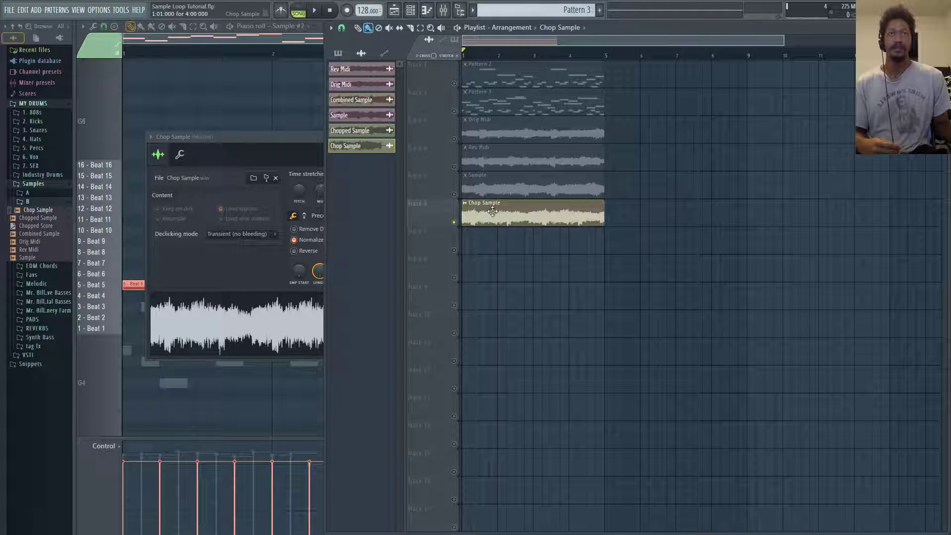
# - Duplicate the Chop Sample clip onto Track 7, mute the original's track and unmute the copy's track
pyautogui.moveTo(495, 241); pyautogui.dragTo(527, 247)
pyautogui.click(454, 222)
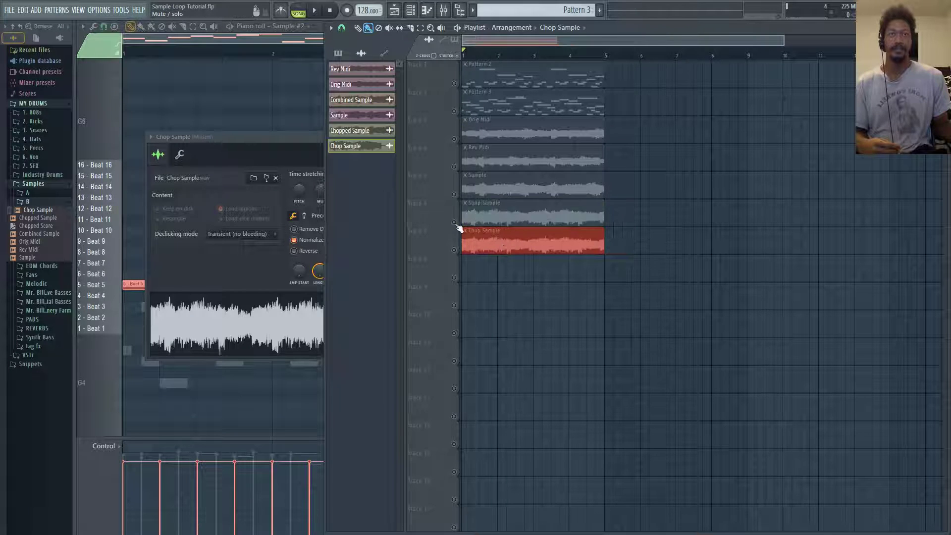
pyautogui.click(454, 249)
# - Make the copied clip unique as a sample, saving it as Chop Sample - Part_1 in wave format
pyautogui.click(466, 232)
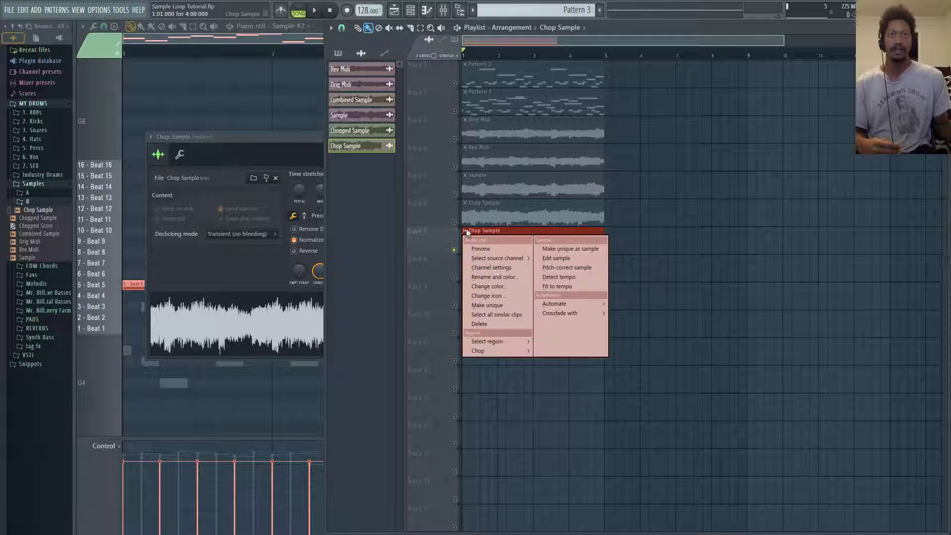
pyautogui.click(552, 249)
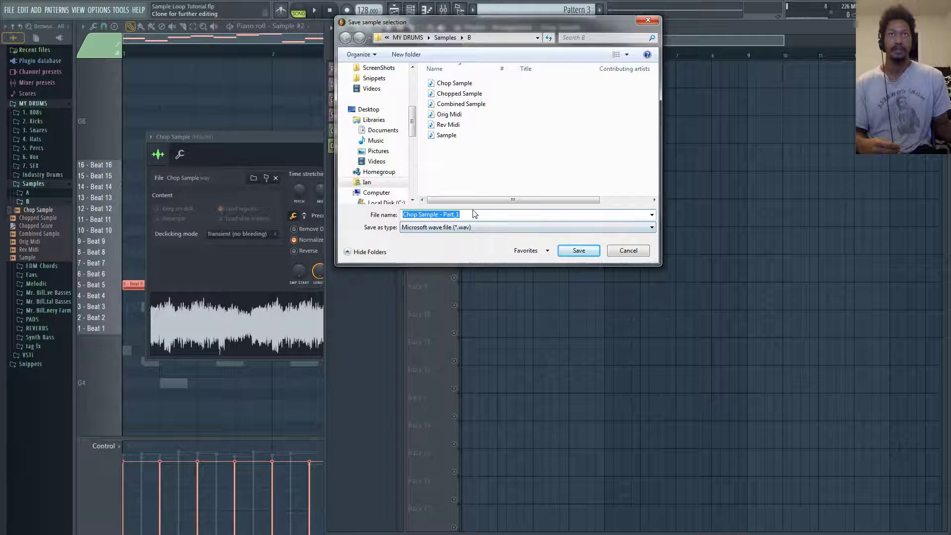
pyautogui.click(579, 251)
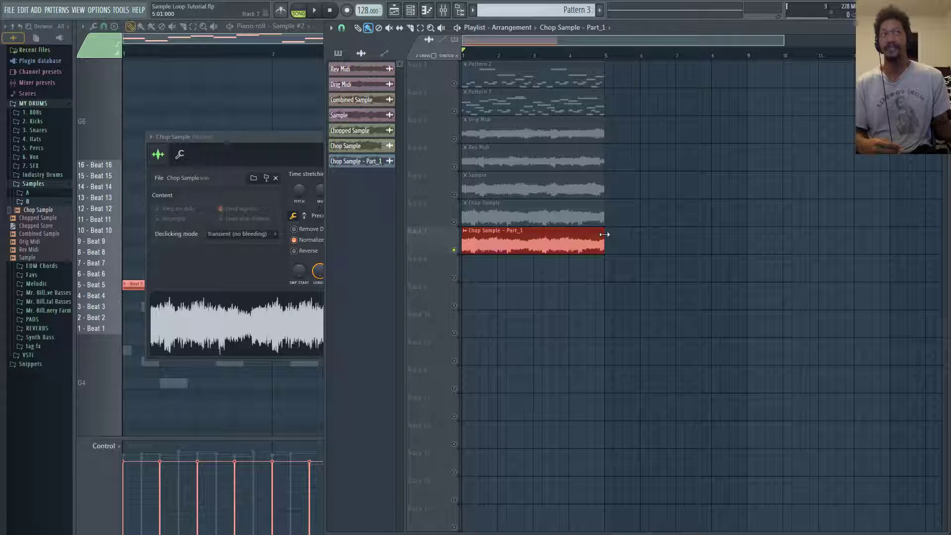
# - Stretch the Chop Sample - Part_1 clip on Track 7 to eight bars, ending at bar 9, and play it back
pyautogui.moveTo(608, 235); pyautogui.dragTo(747, 240)
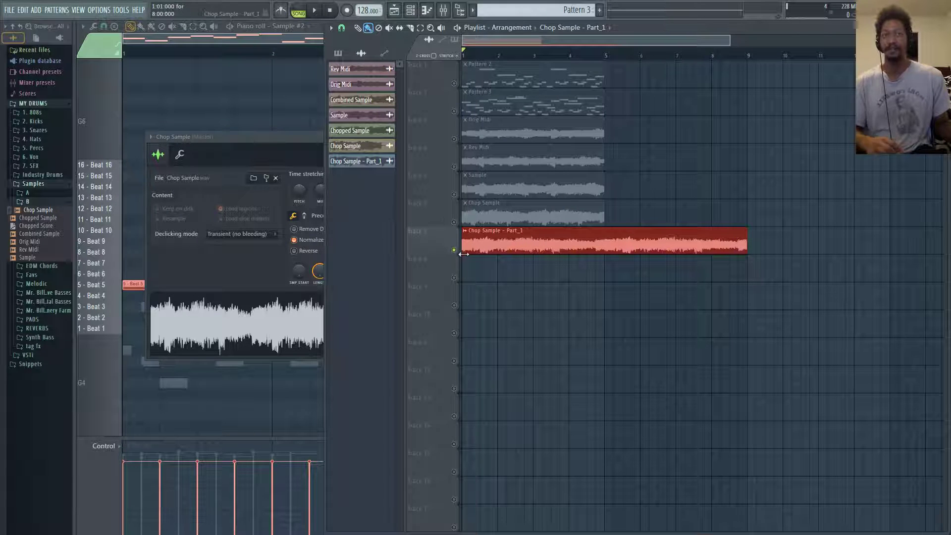
pyautogui.press('space')
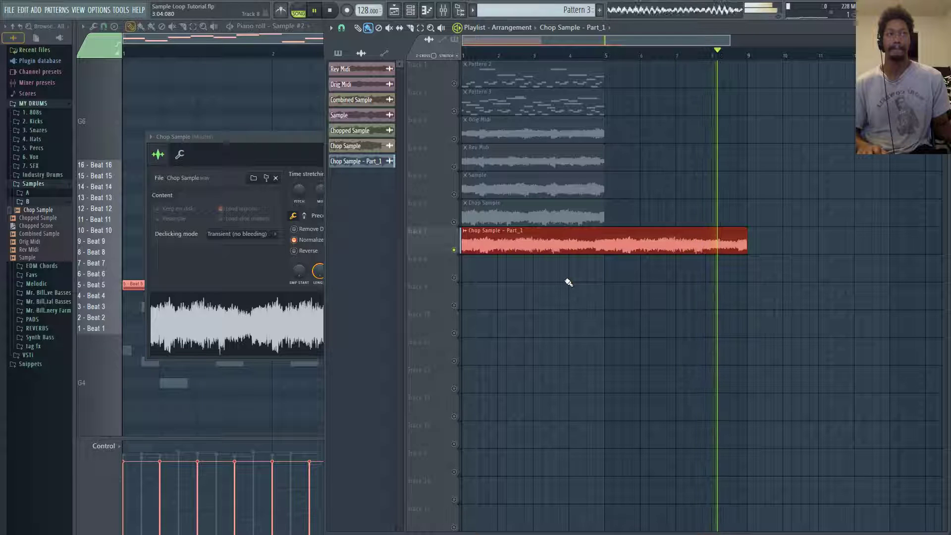
pyautogui.press('space')
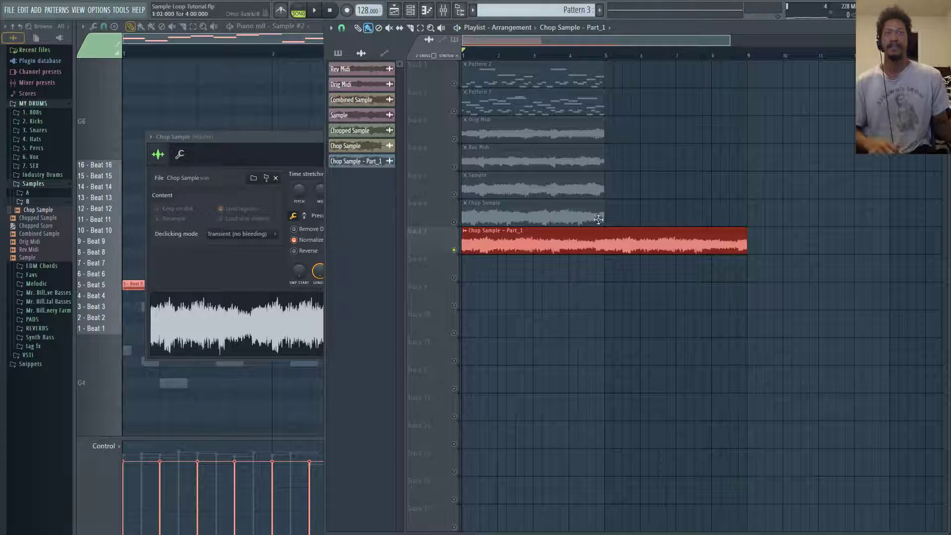
# - Try lowering and raising the time-stretching pitch of the Chop Sample - Part_1 clip in its channel settings, auditioning each setting
pyautogui.doubleClick(497, 242)
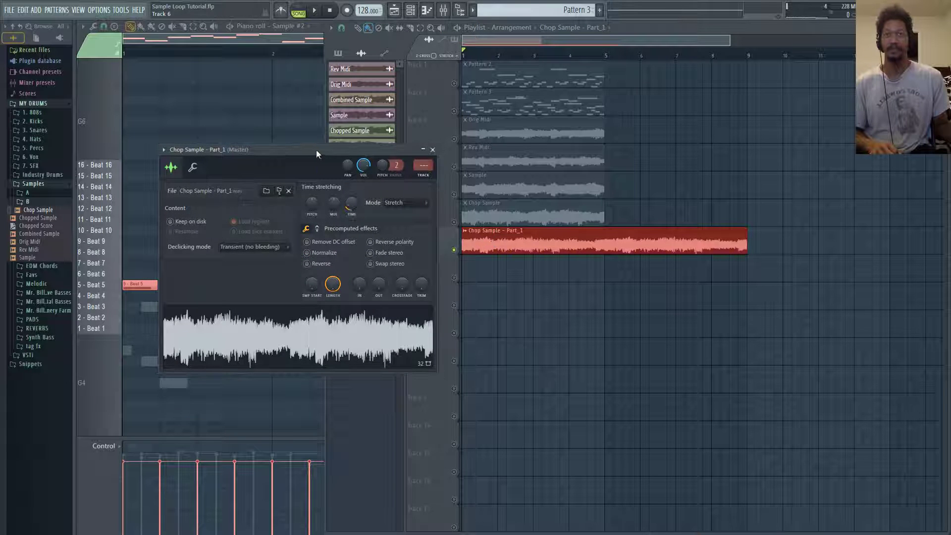
pyautogui.moveTo(316, 150); pyautogui.dragTo(321, 123)
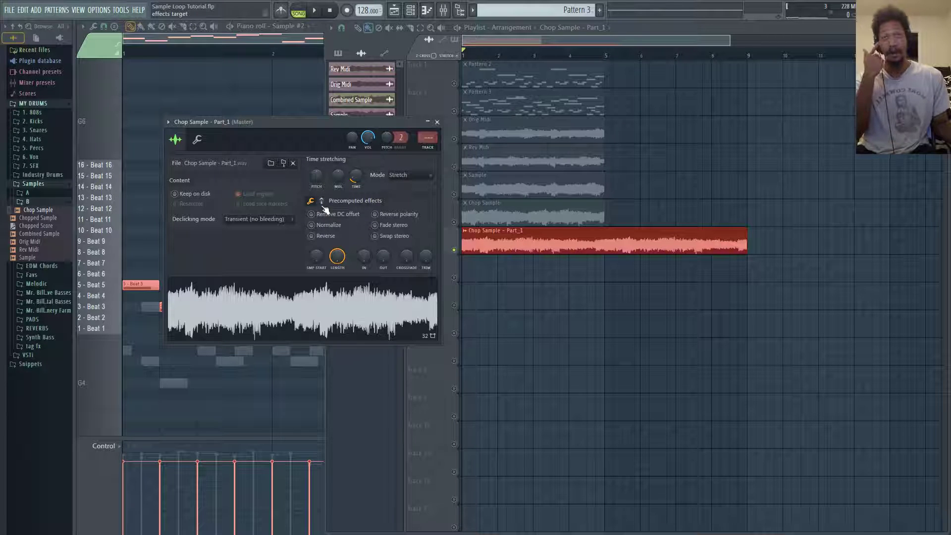
pyautogui.scroll(-3, 319, 179)
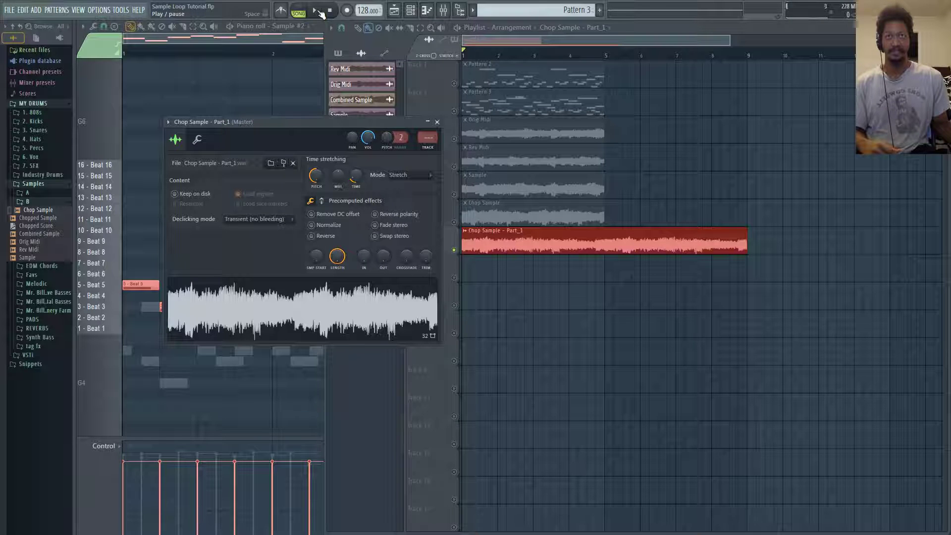
pyautogui.click(317, 11)
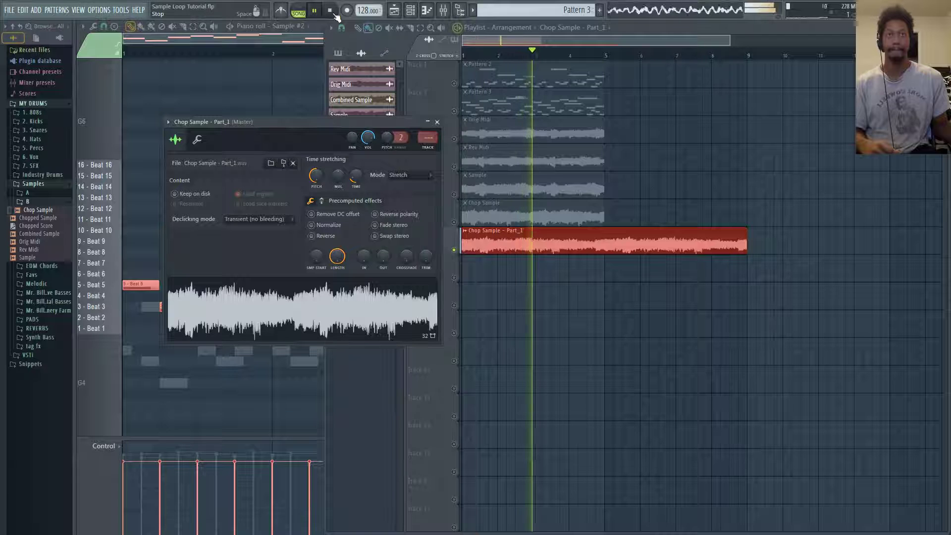
pyautogui.click(331, 11)
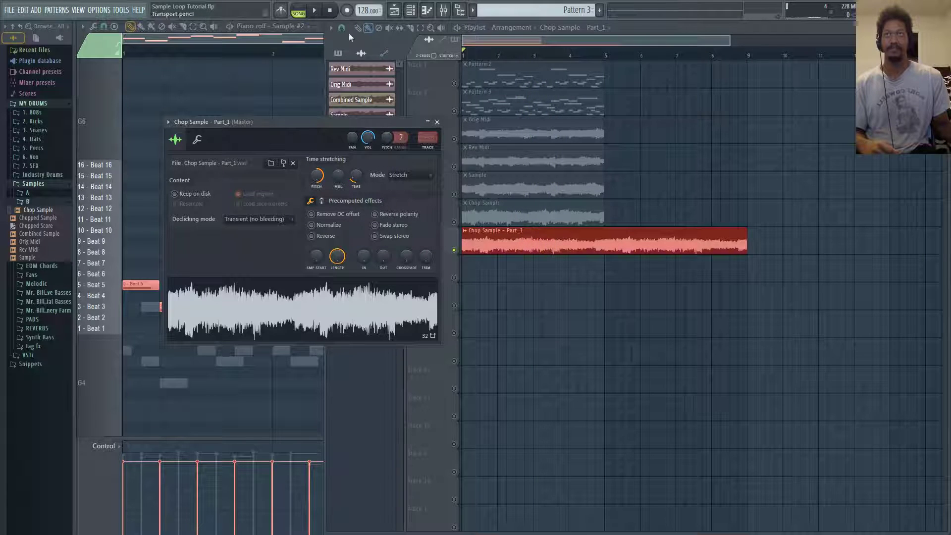
pyautogui.click(317, 11)
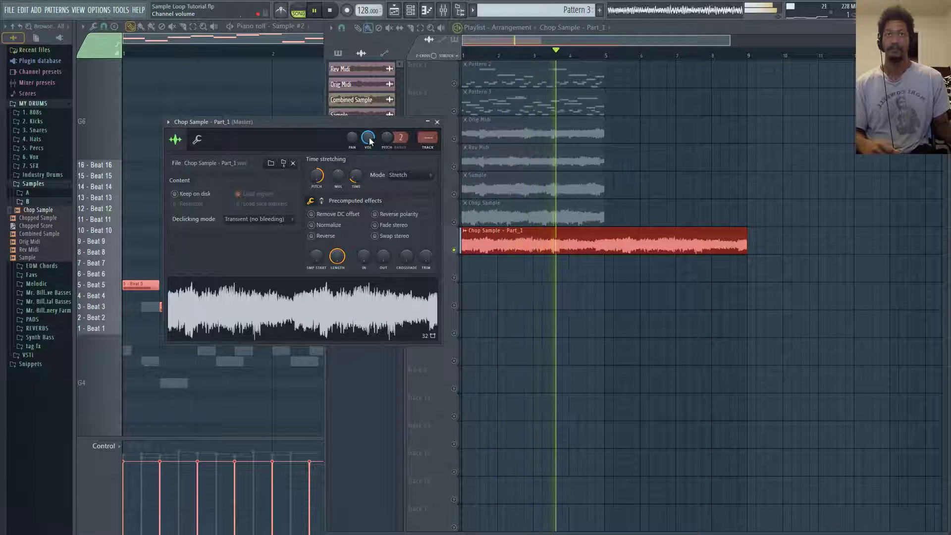
pyautogui.press('space')
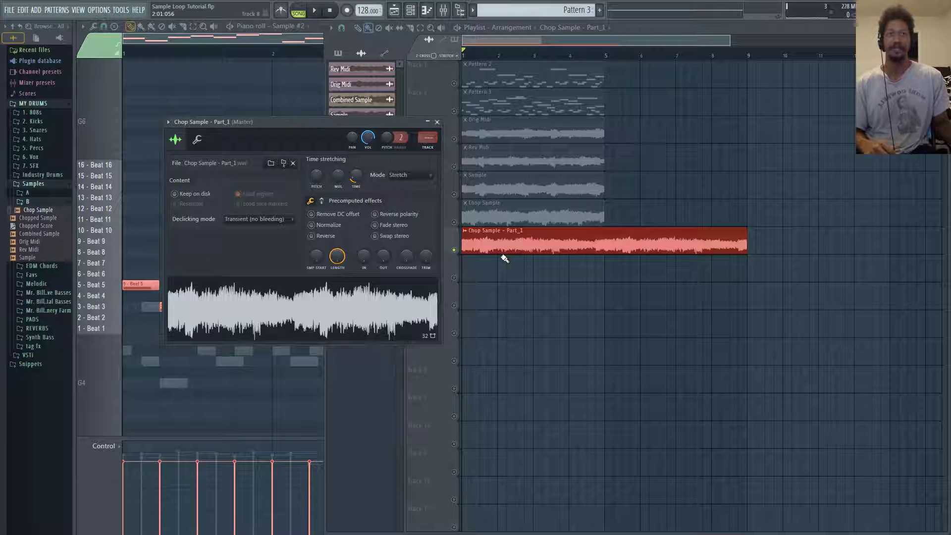
# - Duplicate the Chop Sample clip on Track 6 to start at bar 5 and unmute that track
pyautogui.click(485, 217)
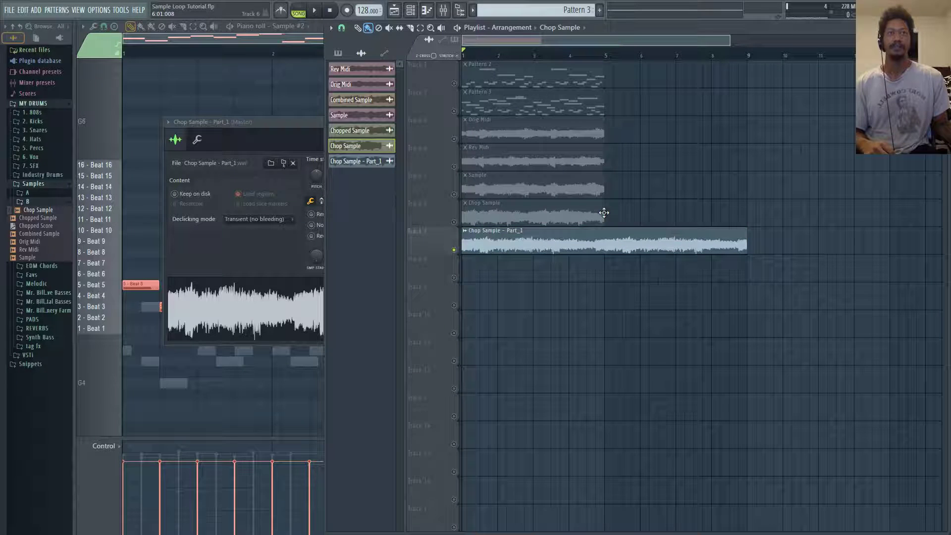
pyautogui.click(641, 217)
pyautogui.moveTo(722, 208); pyautogui.dragTo(694, 215)
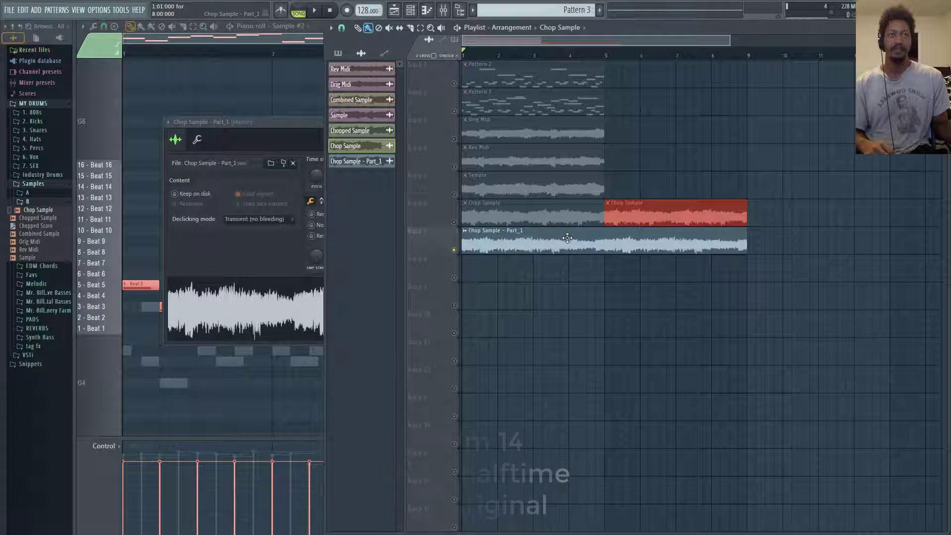
pyautogui.click(454, 222)
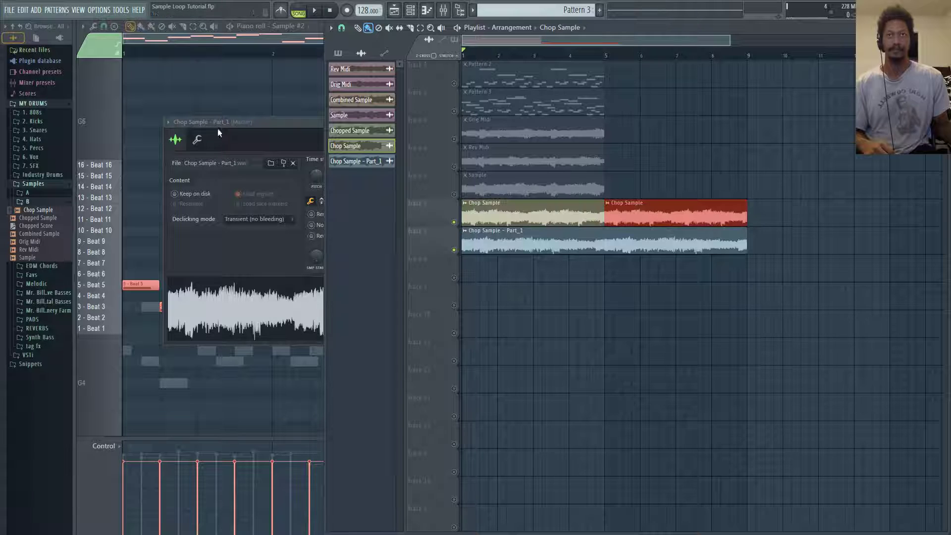
# - Play back the original Chop Sample clips layered with the stretched Chop Sample - Part_1 clip
pyautogui.click(271, 123)
pyautogui.click(535, 211)
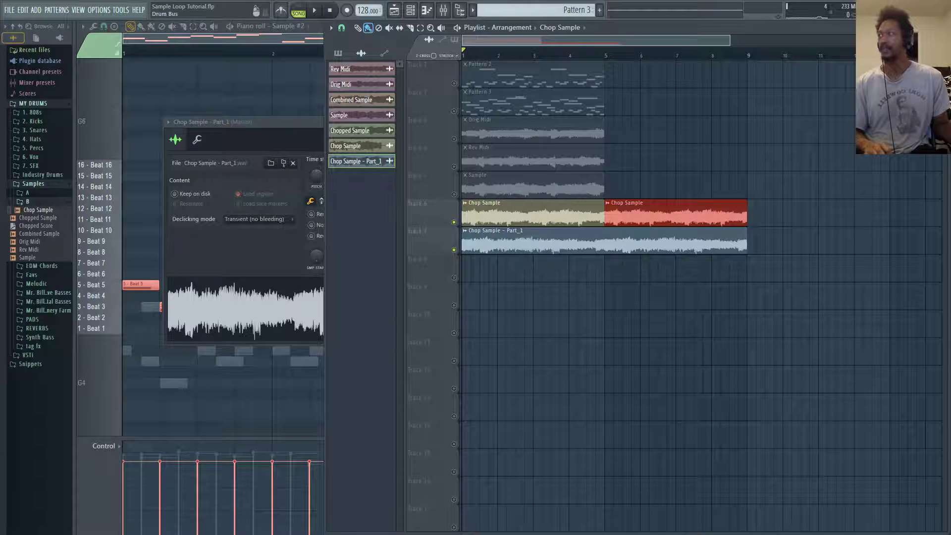
pyautogui.press('space')
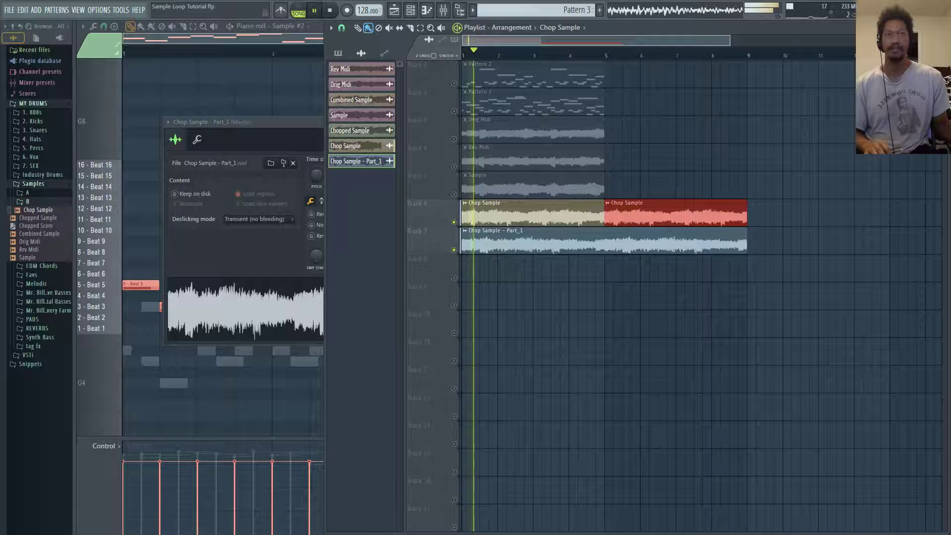
pyautogui.click(283, 123)
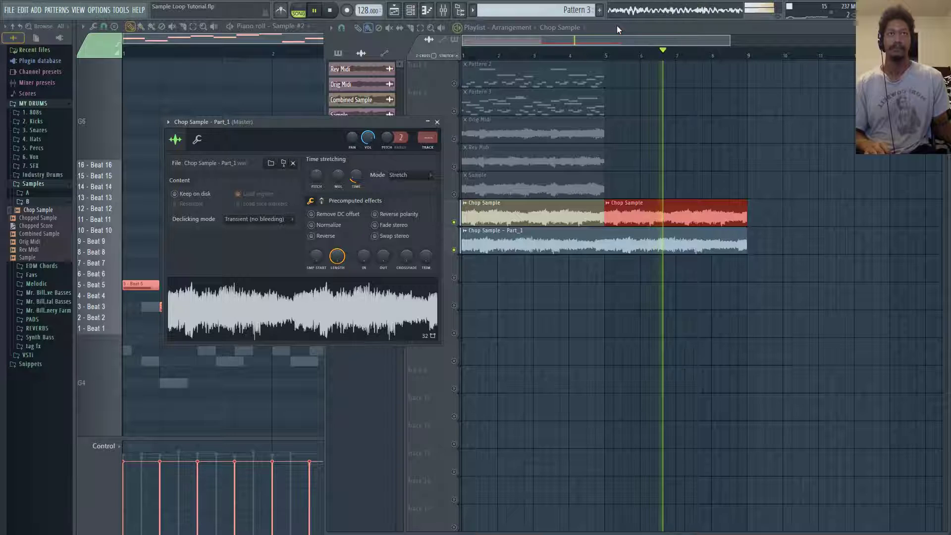
pyautogui.press('space')
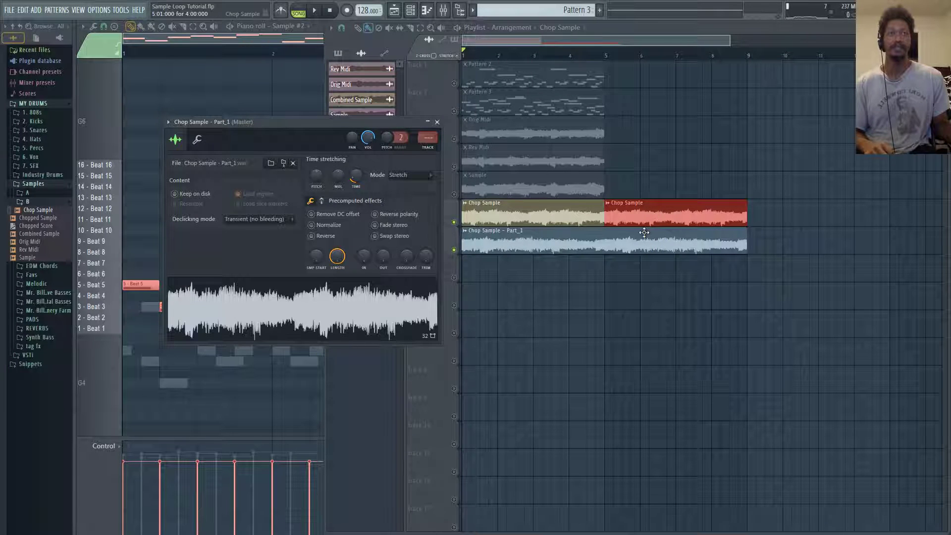
# - Lower the Chop Sample - Part_1 channel volume to about 65% while playing both layers together
pyautogui.click(510, 249)
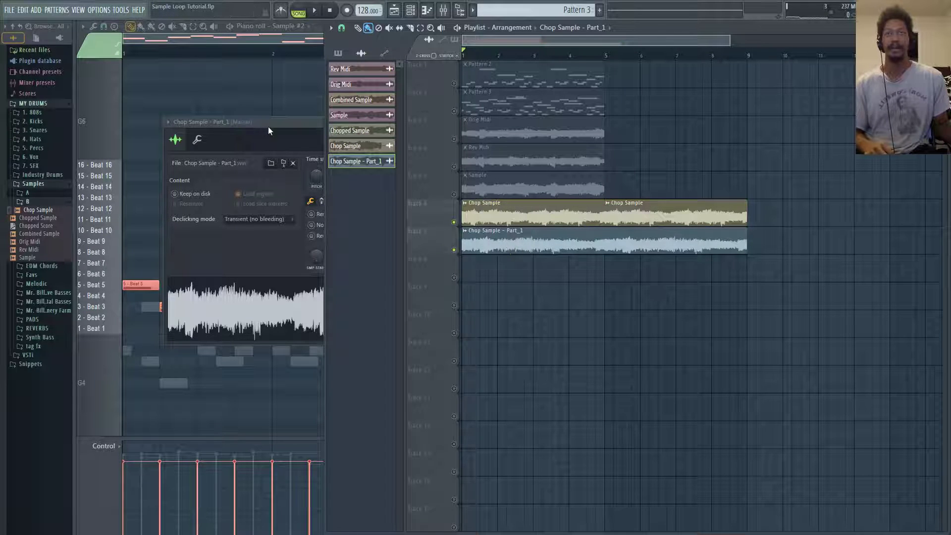
pyautogui.click(283, 122)
pyautogui.press('space')
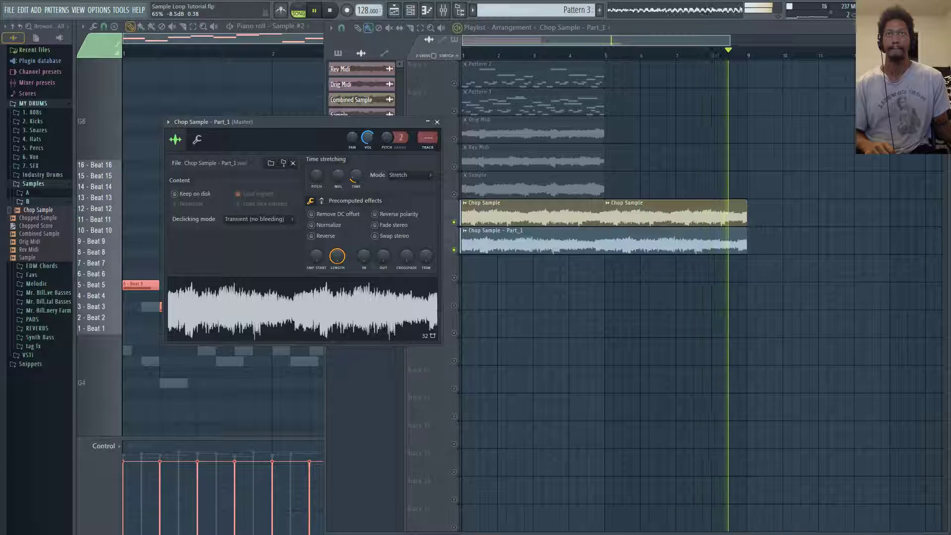
pyautogui.click(333, 14)
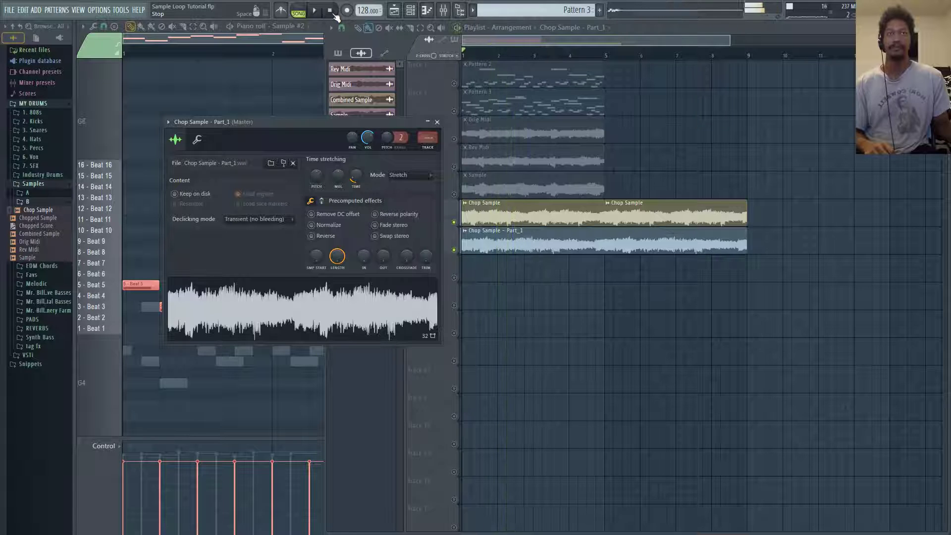
# - Mute the Chop Sample track and the Chop Sample - Part_1 track in the playlist
pyautogui.click(648, 28)
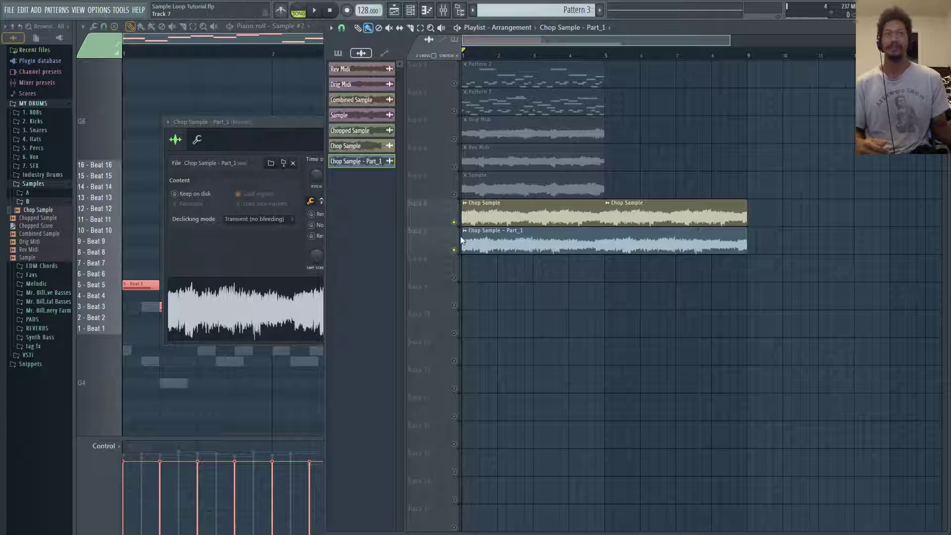
pyautogui.click(454, 222)
pyautogui.click(453, 250)
# - Show the channel rack and audition the MIDI pattern tracks, Track 1 and Track 2, one at a time
pyautogui.click(454, 83)
pyautogui.press('F6')
pyautogui.press('space')
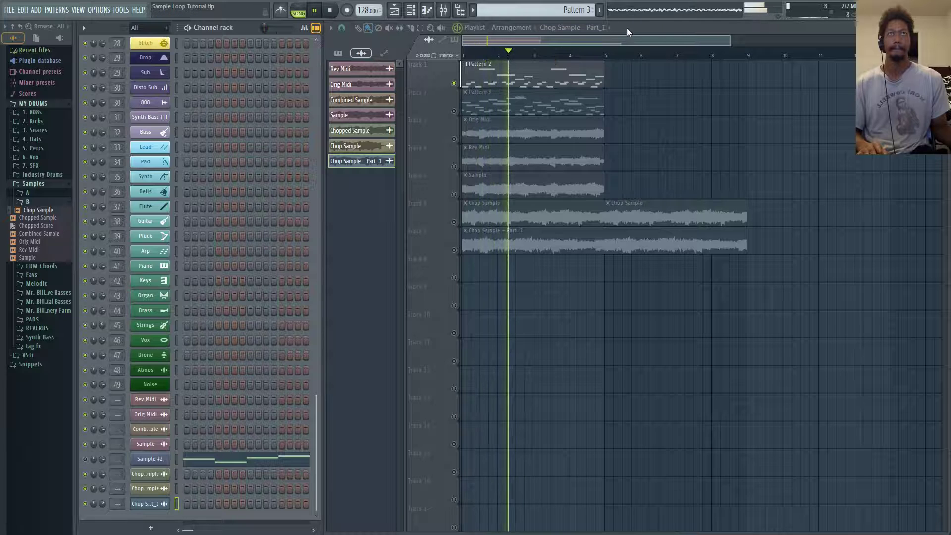
pyautogui.press('space')
pyautogui.click(455, 84)
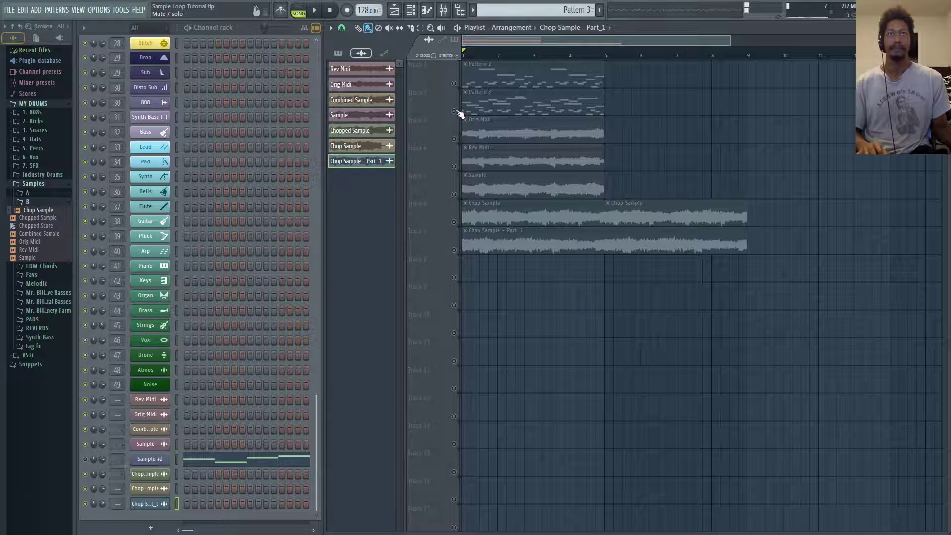
pyautogui.click(454, 111)
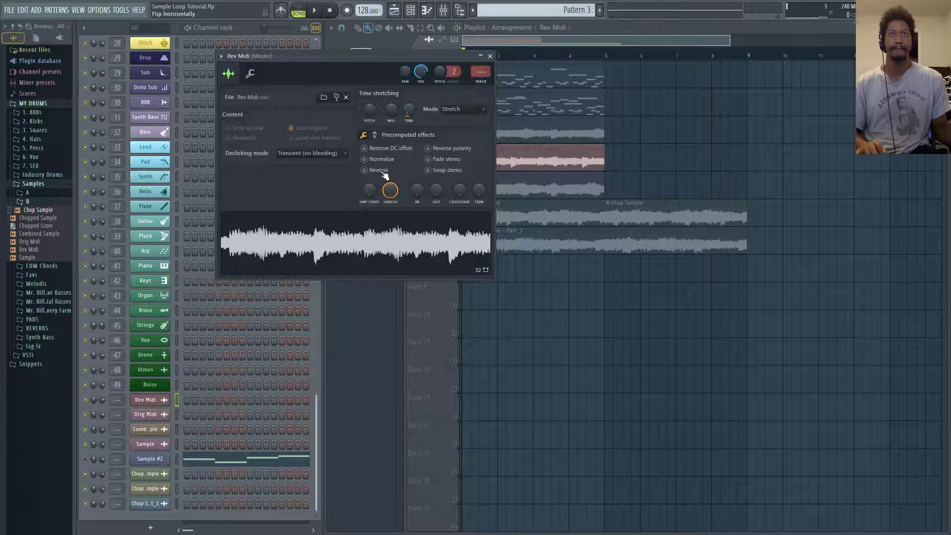
# - Reverse the Rev Midi audio clip, play it back and close its channel settings
pyautogui.click(365, 170)
pyautogui.press('space')
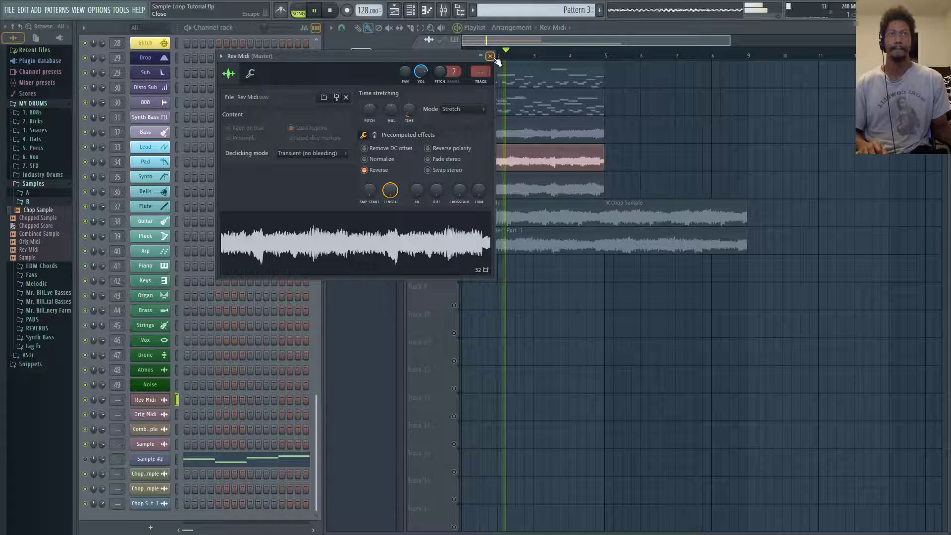
pyautogui.click(490, 56)
pyautogui.press('space')
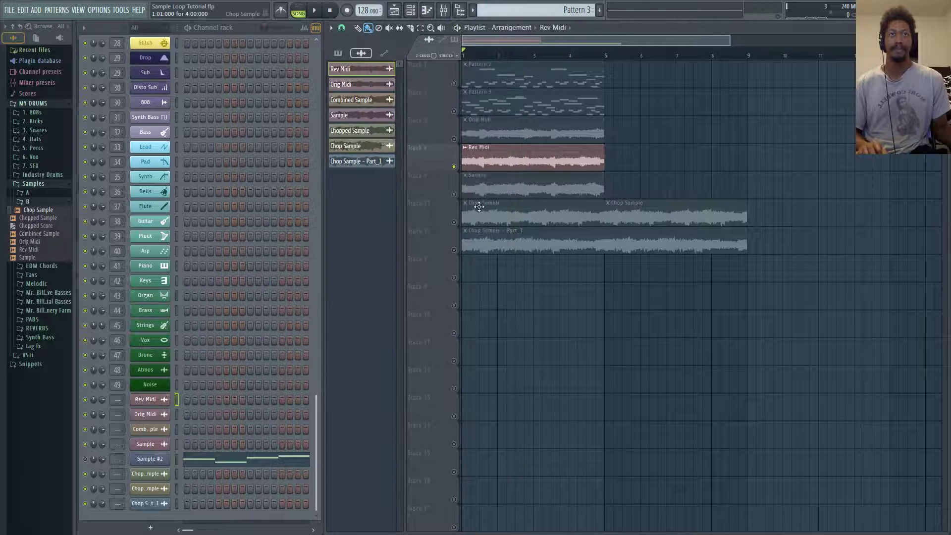
# - Mute the Rev Midi track, unmute the Sample track and play it back alone
pyautogui.click(454, 167)
pyautogui.click(454, 194)
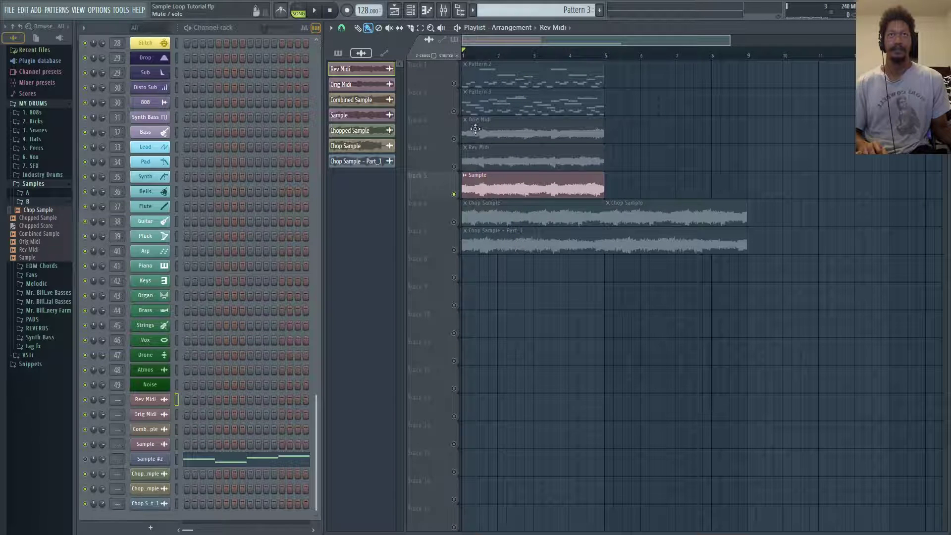
pyautogui.press('space')
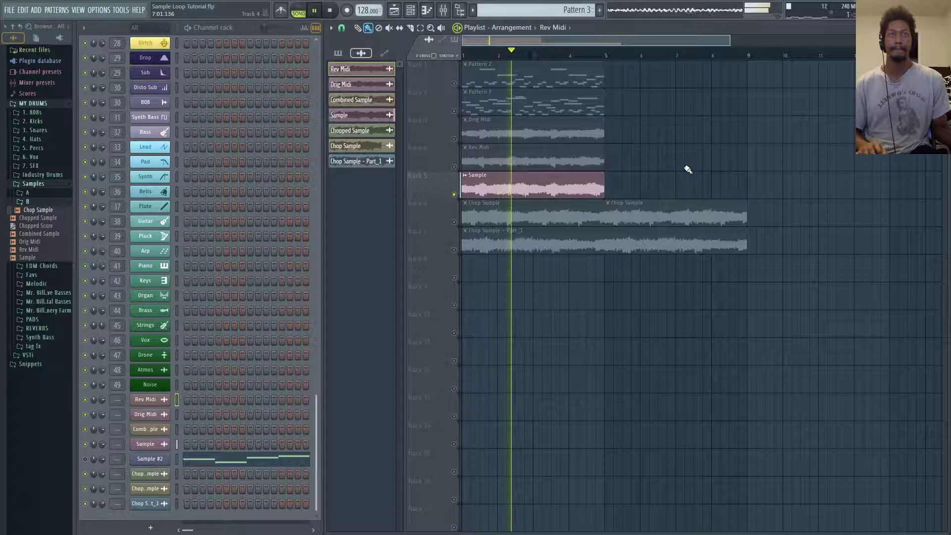
pyautogui.press('space')
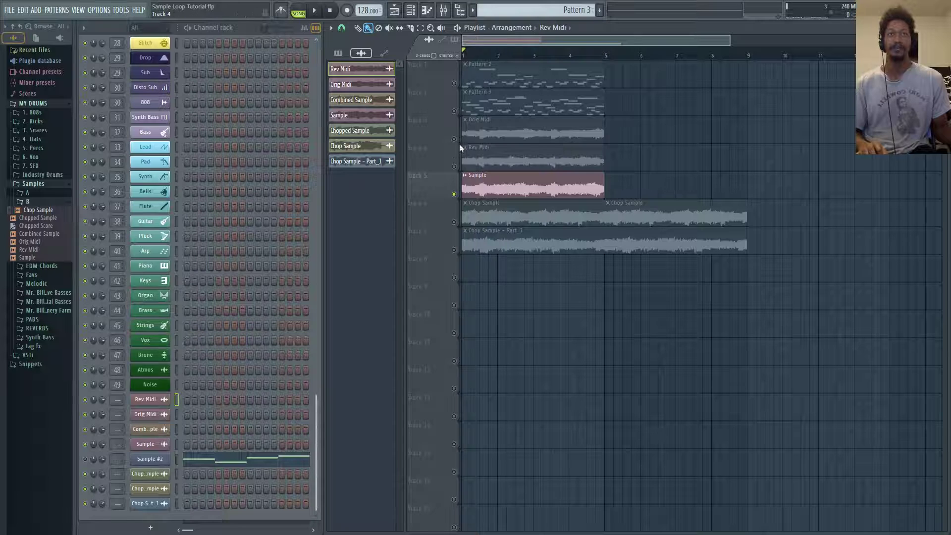
# - Mute the Sample track and play Orig Midi alone, bringing in the Rev Midi track during playback
pyautogui.click(455, 139)
pyautogui.click(454, 166)
pyautogui.click(454, 194)
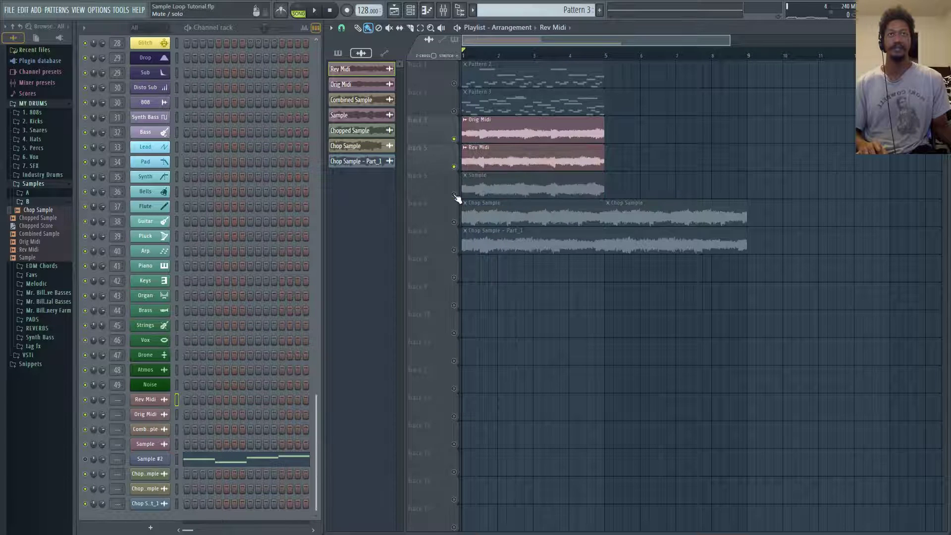
pyautogui.click(455, 167)
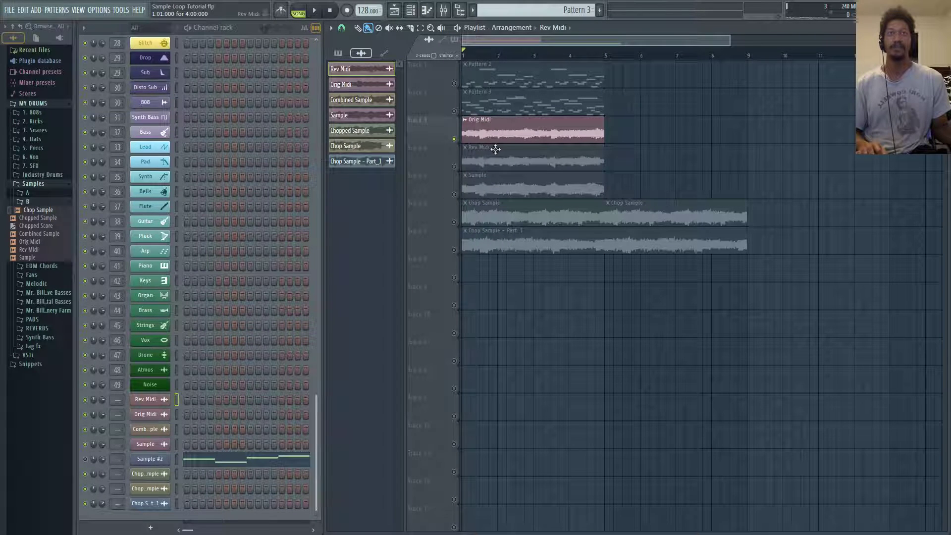
pyautogui.press('space')
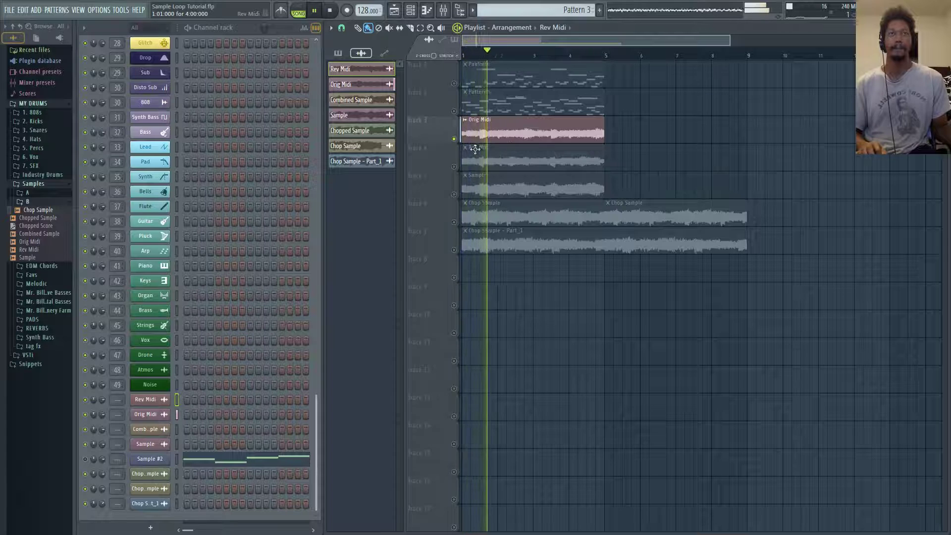
pyautogui.click(454, 166)
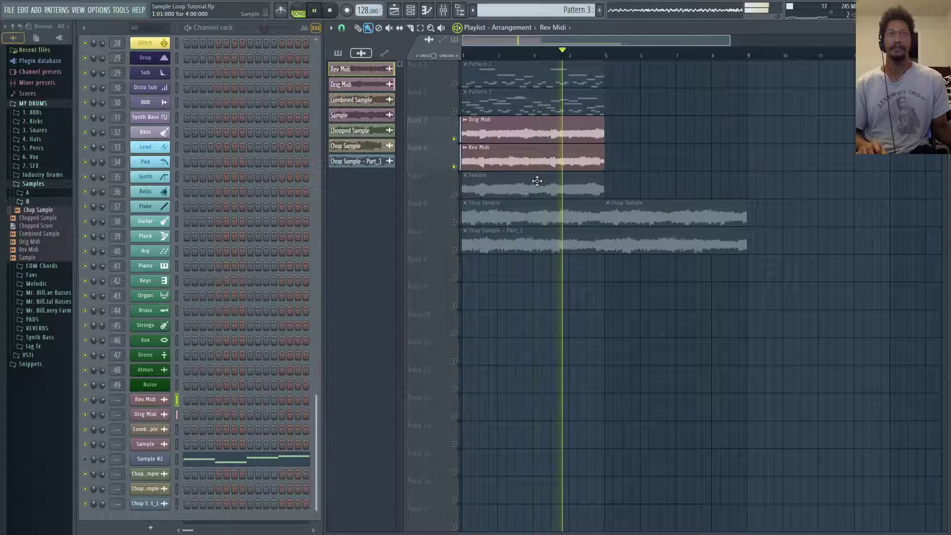
# - Mute the Orig Midi track and play back the Rev Midi clip on its own
pyautogui.click(454, 139)
pyautogui.press('space')
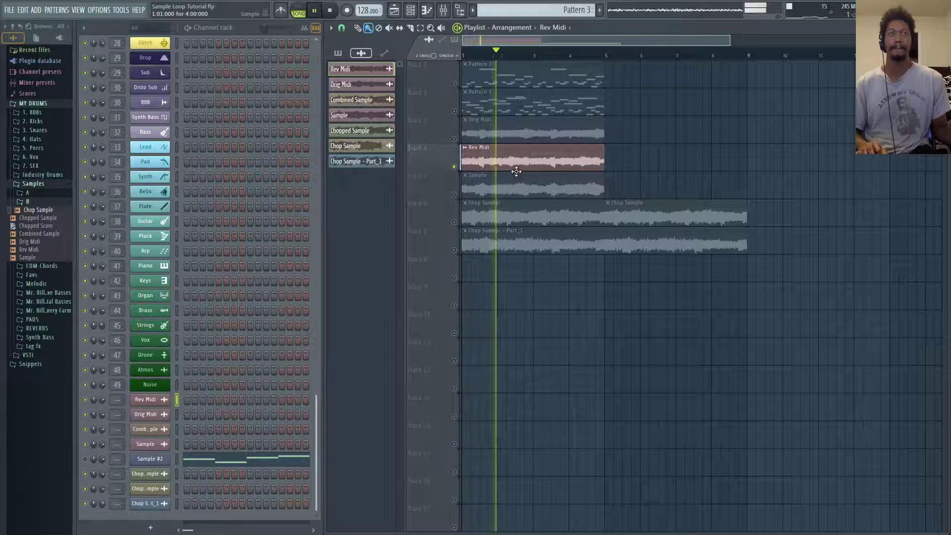
pyautogui.press('space')
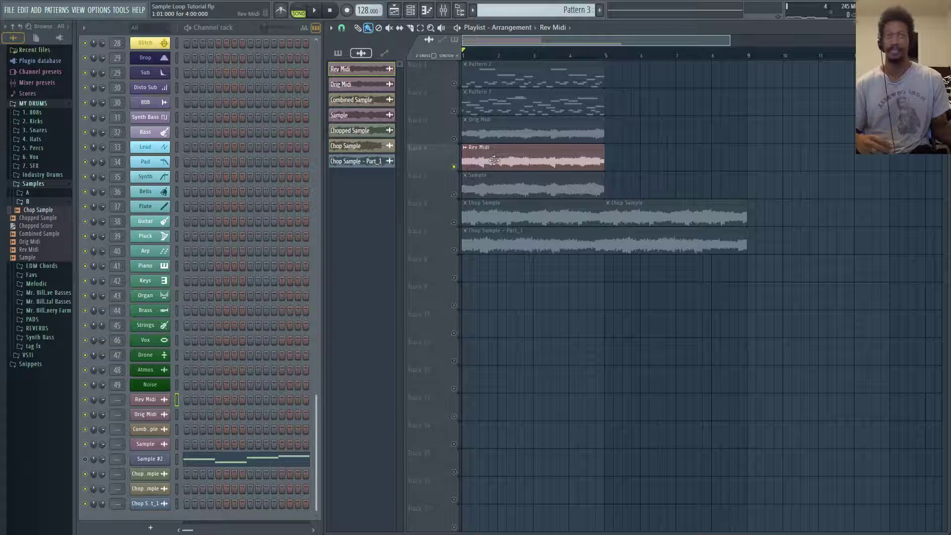
# - Mute the Orig Midi and Rev Midi tracks, unmute the Chop Sample track and play it alone
pyautogui.click(457, 141)
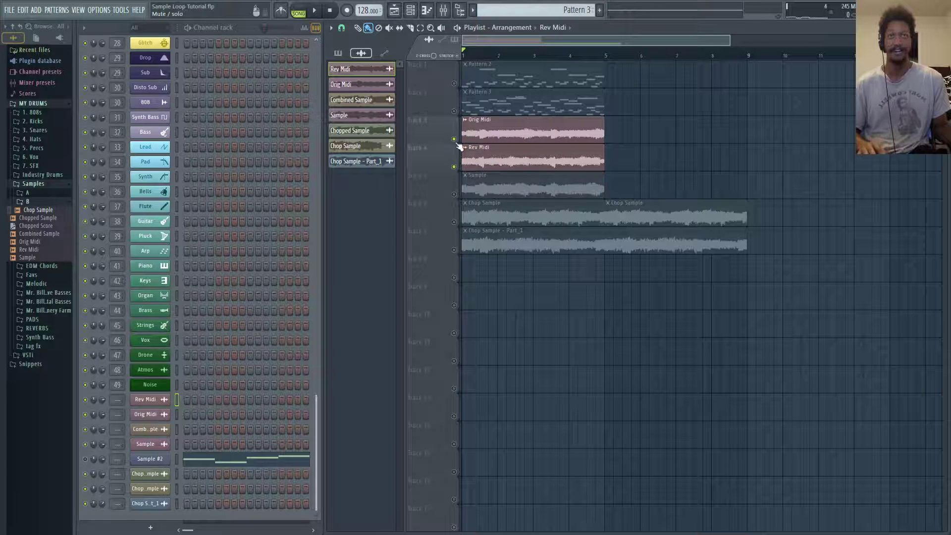
pyautogui.click(455, 141)
pyautogui.click(454, 167)
pyautogui.click(456, 195)
pyautogui.click(455, 195)
pyautogui.click(456, 222)
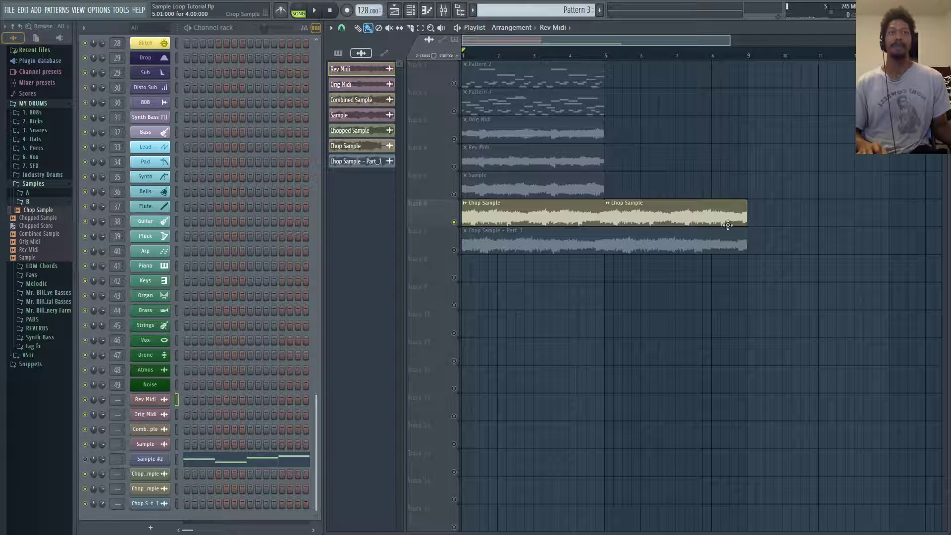
pyautogui.press('space')
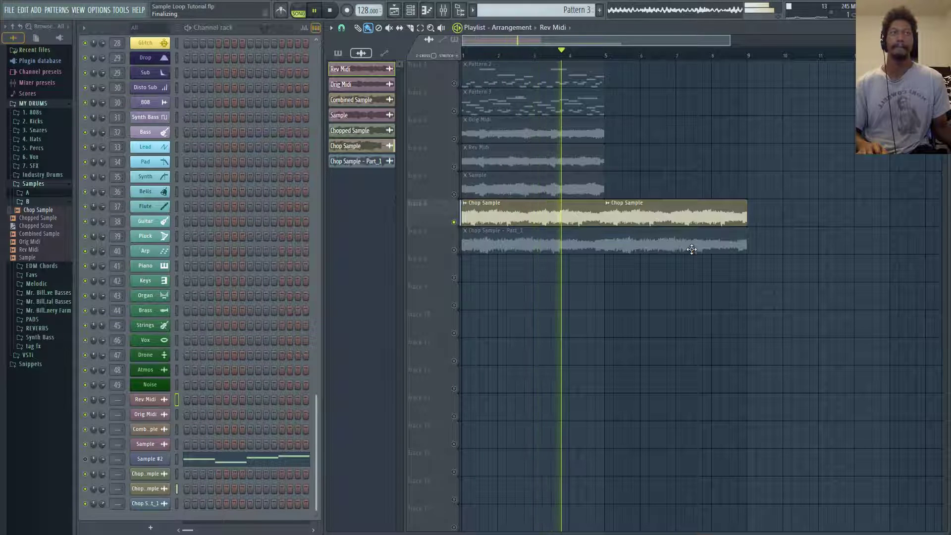
pyautogui.press('space')
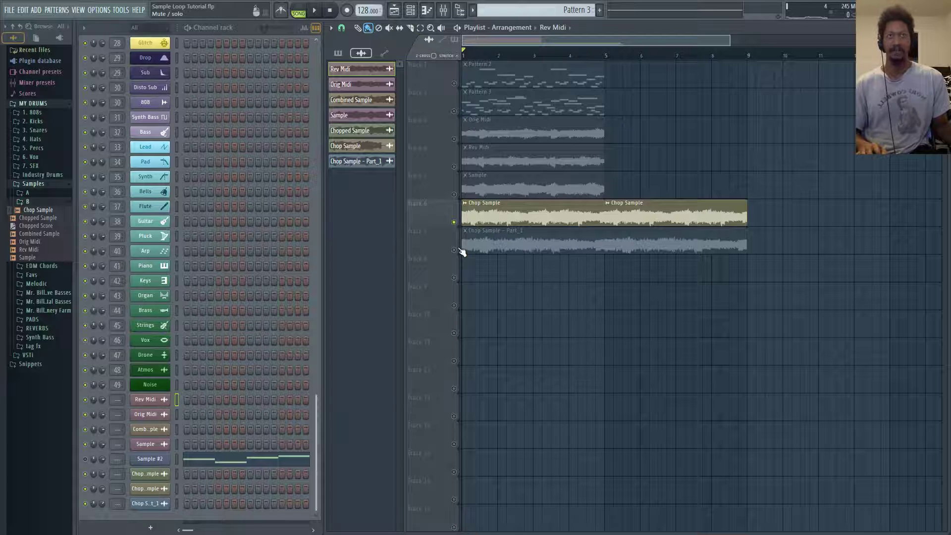
# - Play the Chop Sample track together with Chop Sample - Part_1, and play Part_1 alone with Chop Sample muted
pyautogui.click(455, 249)
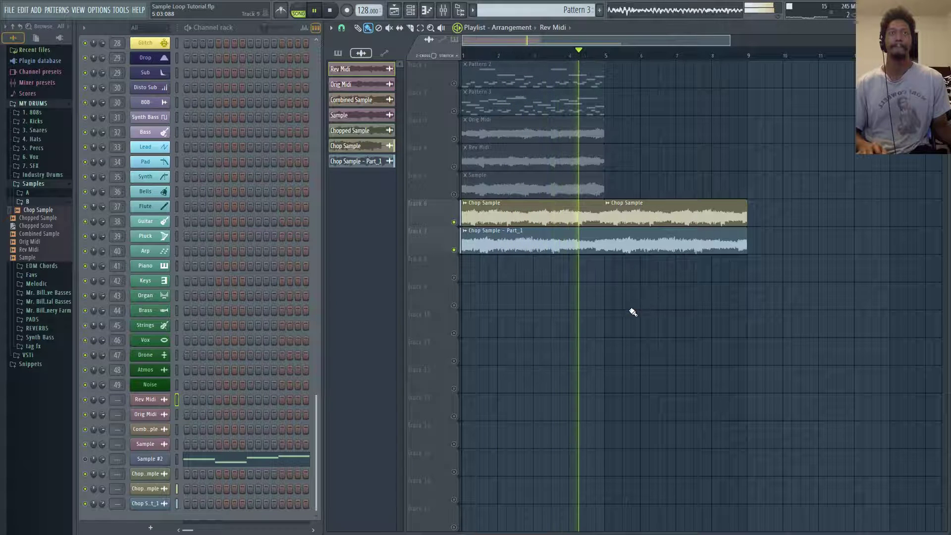
pyautogui.press('space')
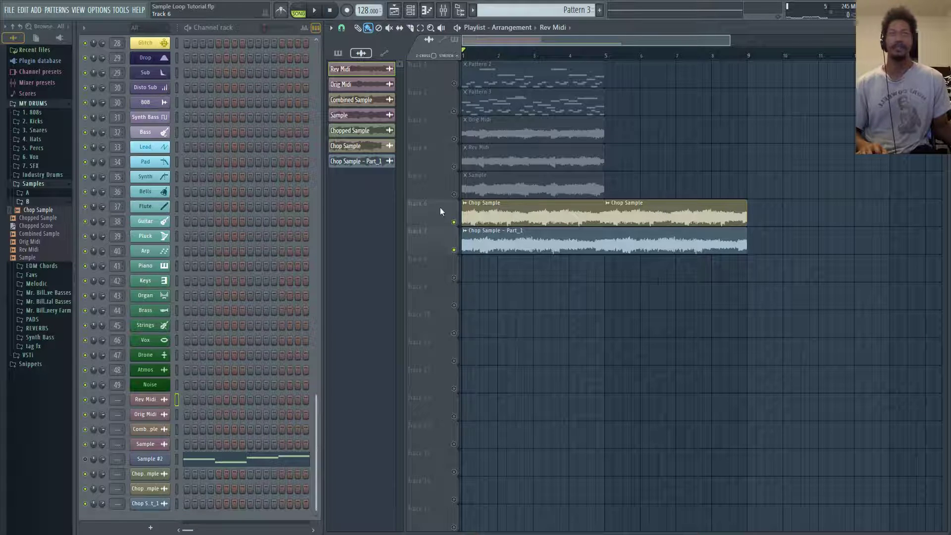
pyautogui.click(453, 222)
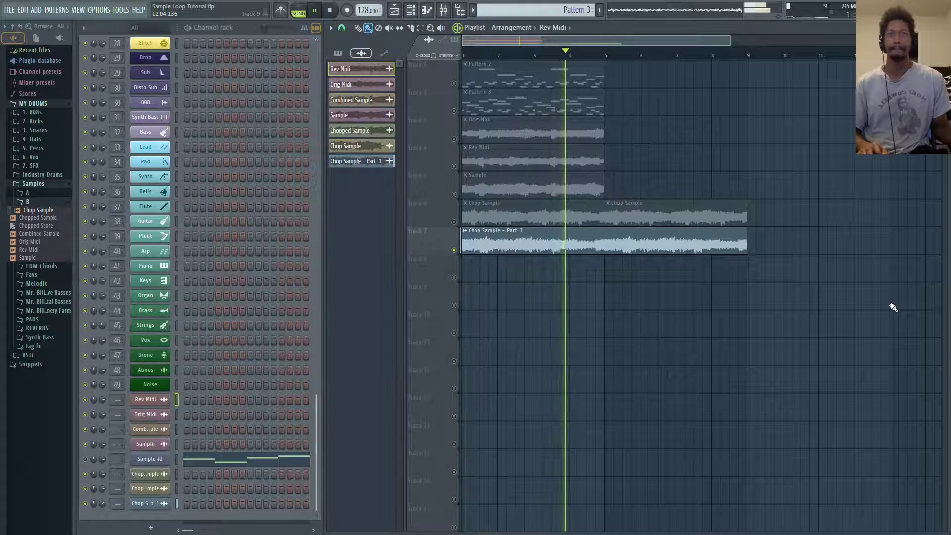
pyautogui.press('space')
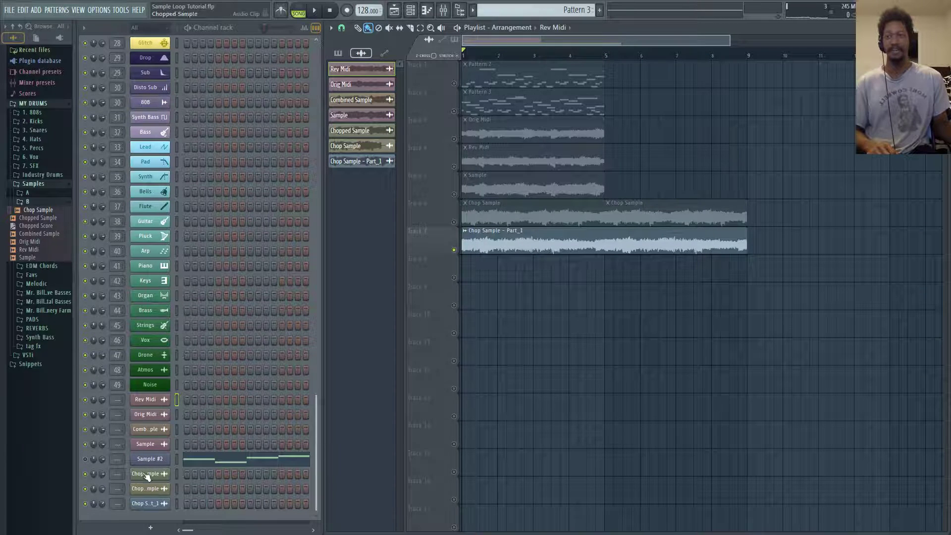
# - Inspect the channel settings of Chop Sample - Part_1 and the slices in Sample #2, and close them
pyautogui.click(148, 505)
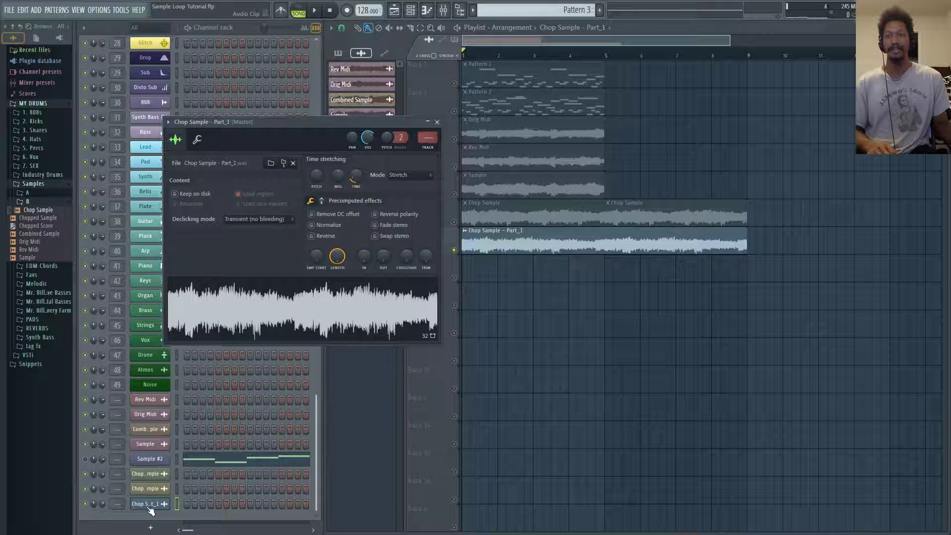
pyautogui.click(155, 459)
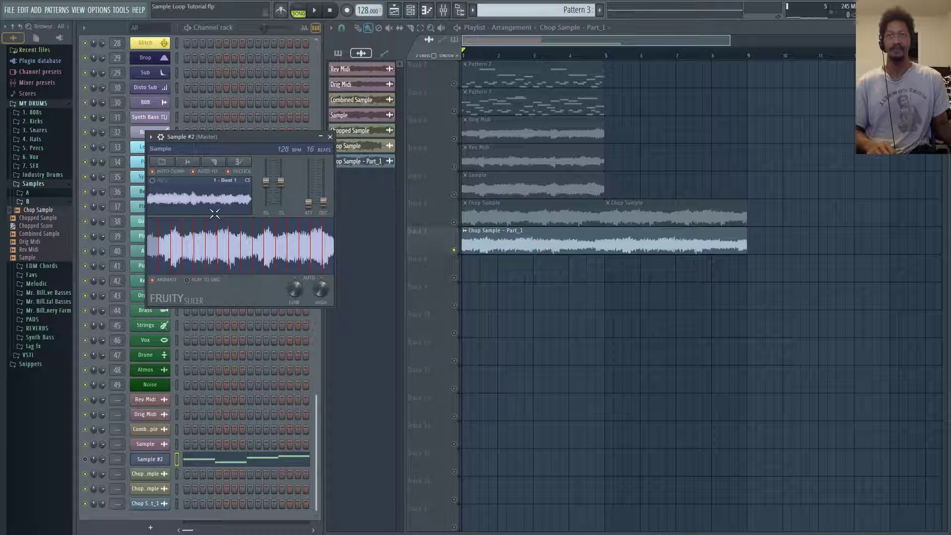
pyautogui.click(330, 137)
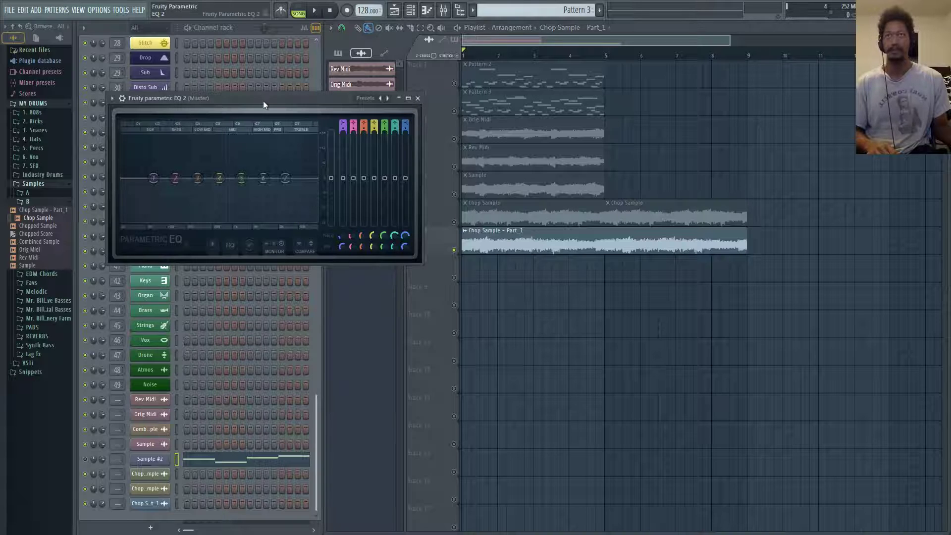
# - Unmute the Chop Sample track and load a saved low- and high-cut preset in the master's Parametric EQ 2 during playback
pyautogui.moveTo(264, 101); pyautogui.dragTo(222, 144)
pyautogui.click(454, 223)
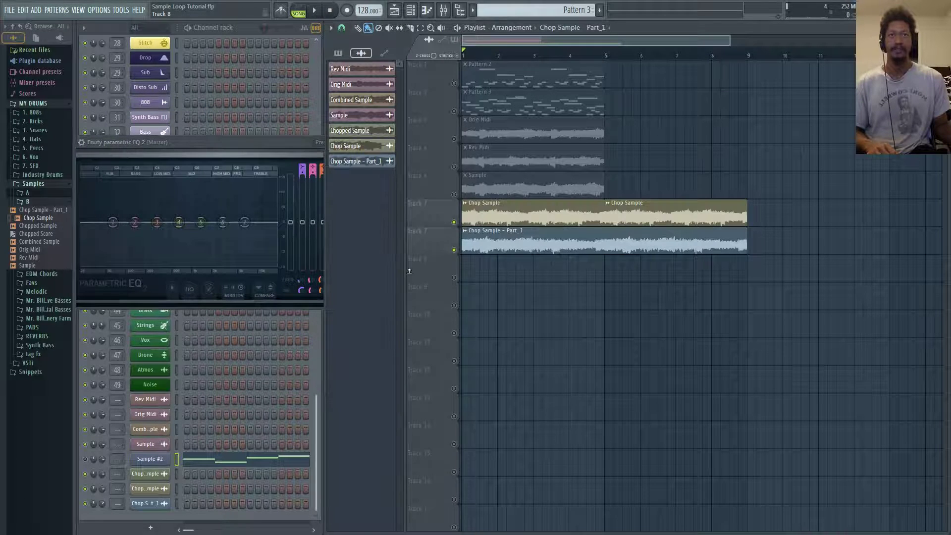
pyautogui.click(198, 141)
pyautogui.moveTo(198, 141); pyautogui.dragTo(451, 91)
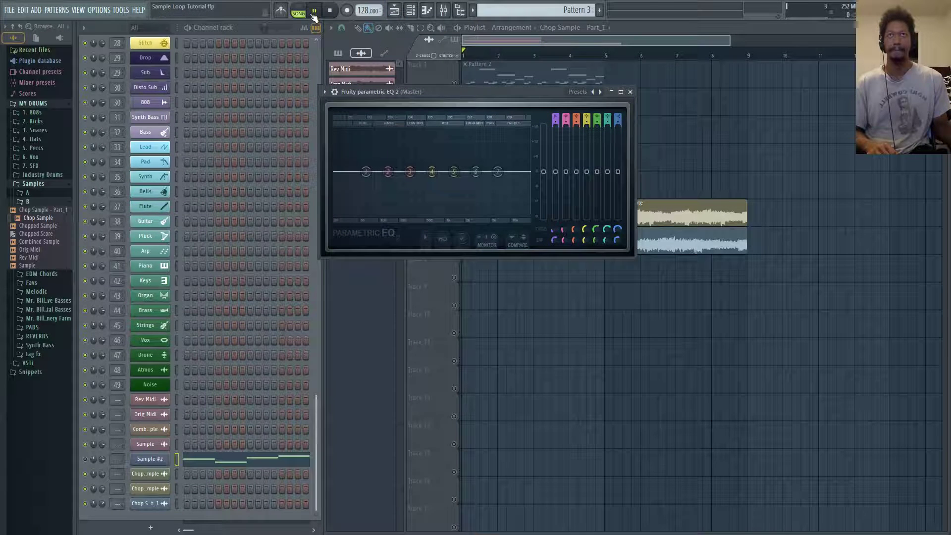
pyautogui.click(578, 91)
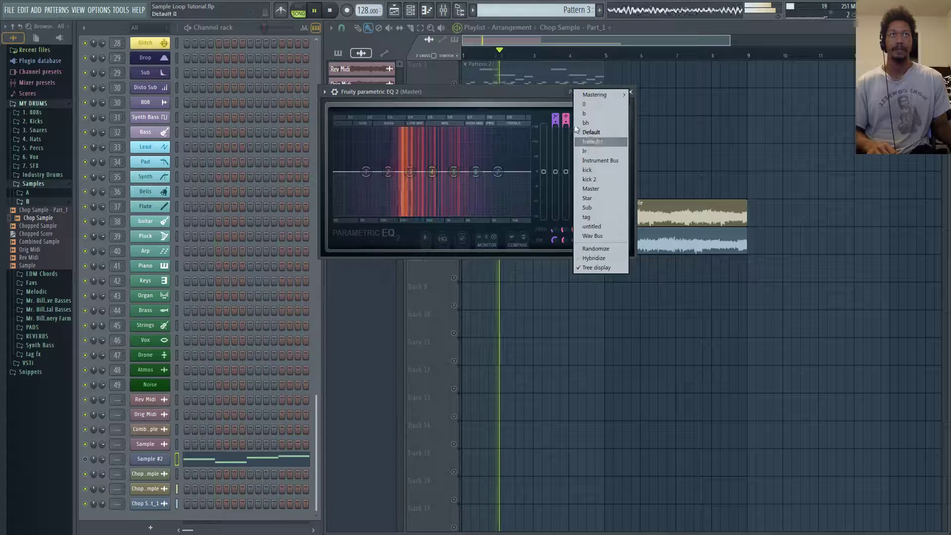
pyautogui.click(598, 141)
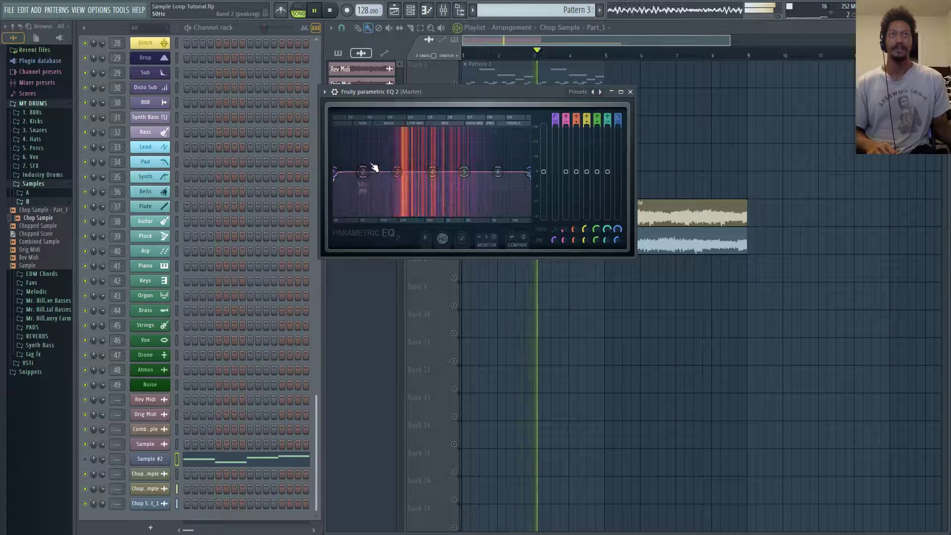
pyautogui.press('space')
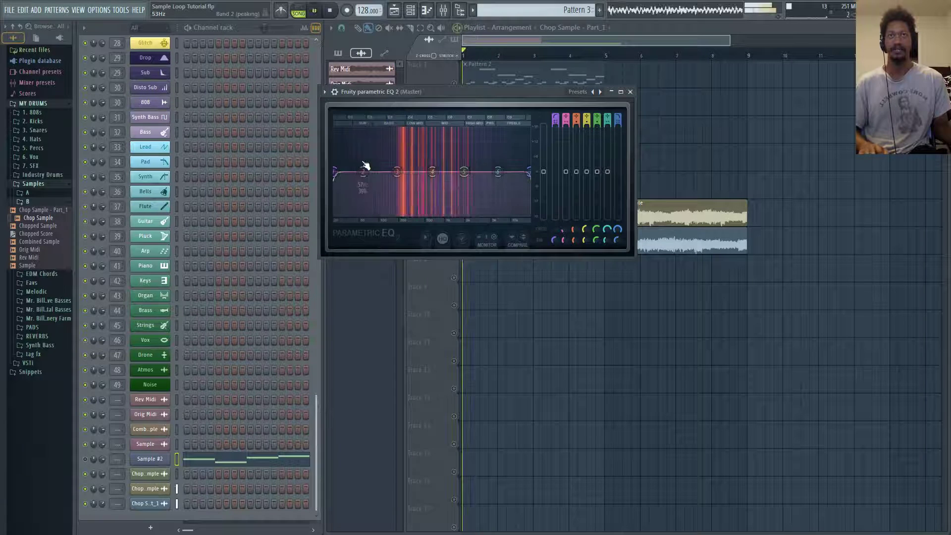
# - Raise the band 1 low cut to just under 200 Hz with a steeper slope, and lower band 2 near 125 Hz
pyautogui.moveTo(337, 176); pyautogui.dragTo(402, 172)
pyautogui.moveTo(556, 122); pyautogui.dragTo(556, 128)
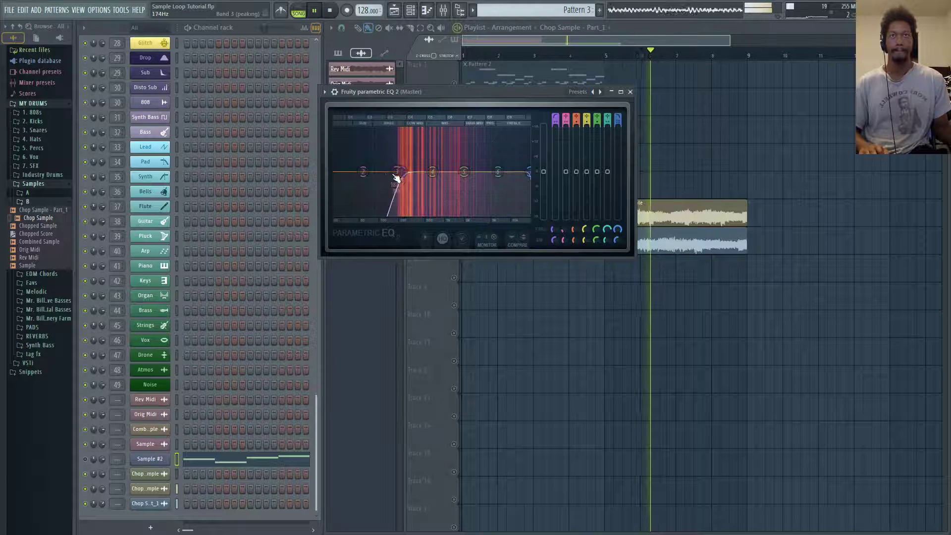
pyautogui.moveTo(364, 172); pyautogui.dragTo(386, 183)
# - Bring the band 7 low-pass down to about 4.9 kHz and set its slope to Gentle 6
pyautogui.moveTo(531, 176); pyautogui.dragTo(491, 172)
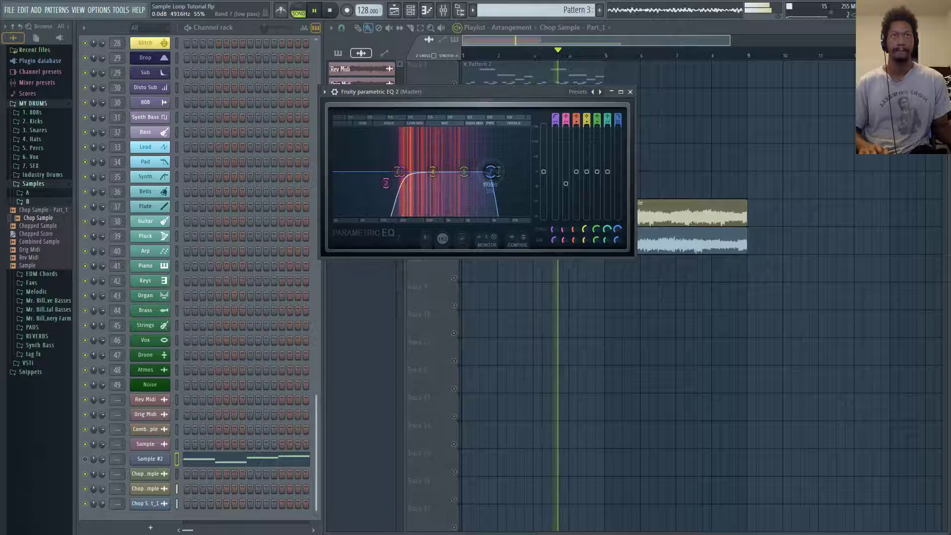
pyautogui.moveTo(616, 121); pyautogui.dragTo(616, 102)
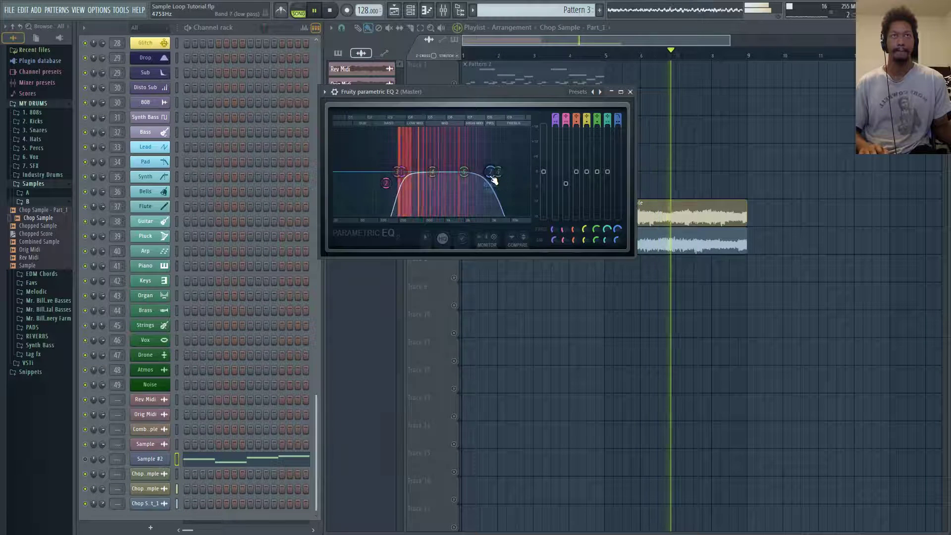
pyautogui.moveTo(615, 123); pyautogui.dragTo(615, 128)
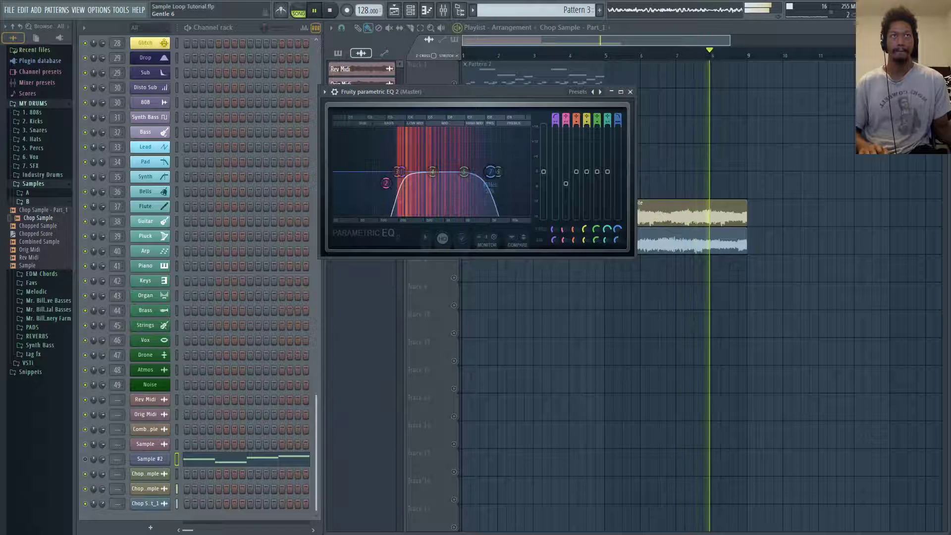
# - Boost band 6 about 1.3 dB near 5.8 kHz, fine-tune bands 5 and 4, cut band 3 about 0.7 dB near 390 Hz, and stop playback
pyautogui.moveTo(496, 179)
pyautogui.mouseDown()
pyautogui.moveTo(507, 180)
pyautogui.moveTo(495, 169)
pyautogui.mouseUp()
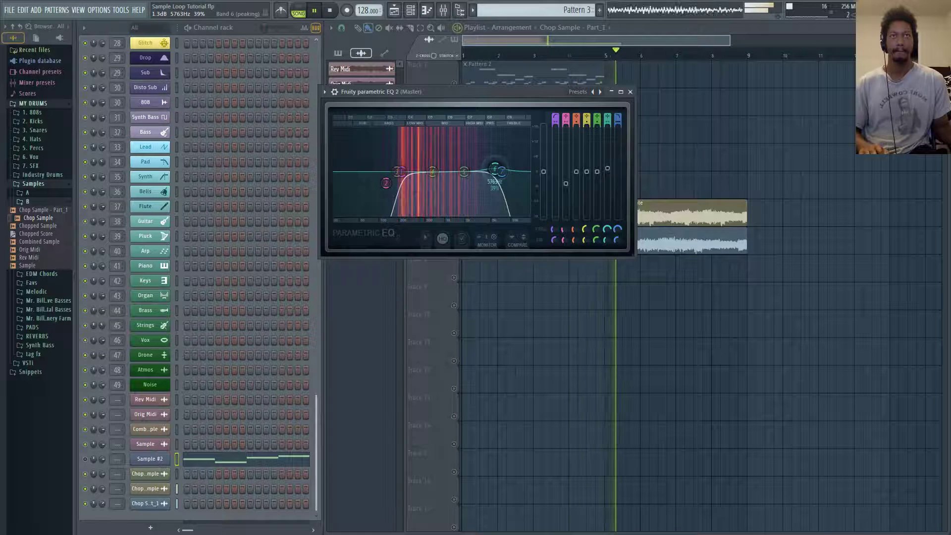
pyautogui.moveTo(465, 174); pyautogui.dragTo(449, 177)
pyautogui.scroll(-4, 453, 181)
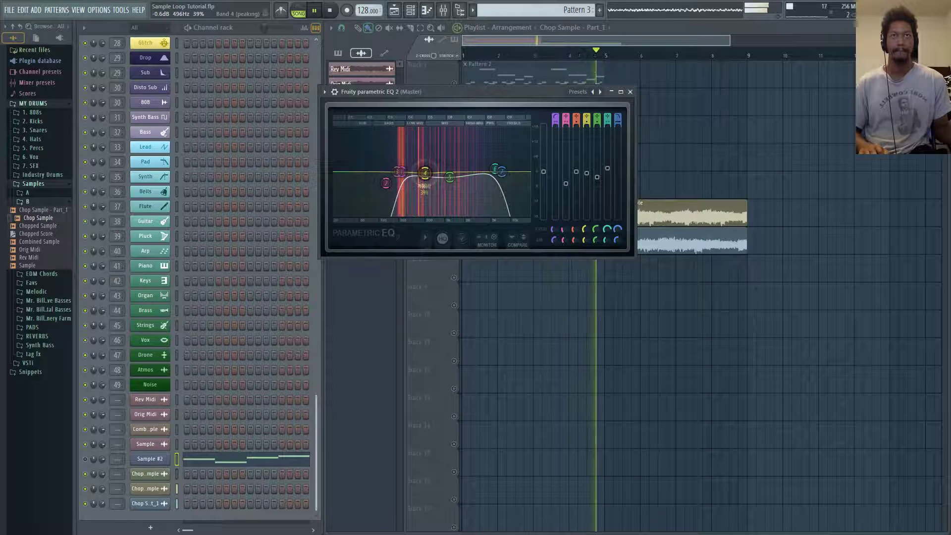
pyautogui.moveTo(430, 172)
pyautogui.mouseDown()
pyautogui.moveTo(400, 173)
pyautogui.moveTo(428, 177)
pyautogui.mouseUp()
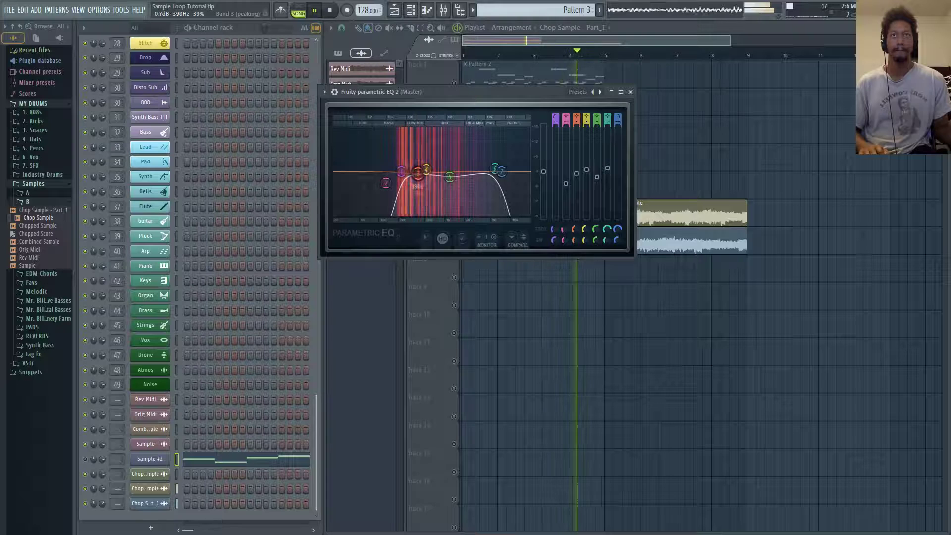
pyautogui.click(631, 92)
pyautogui.press('space')
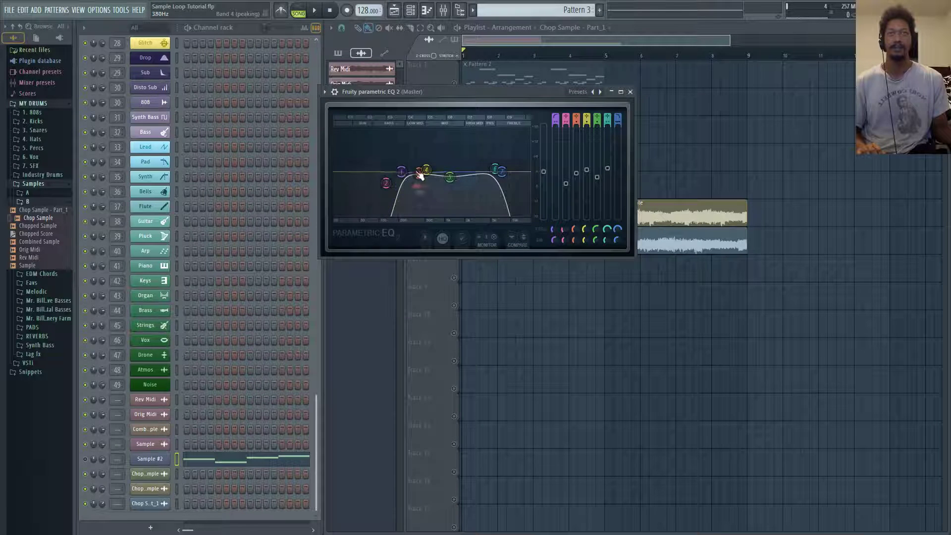
# - Reset band 2 of the equalizer and undo the reset
pyautogui.rightClick(386, 183)
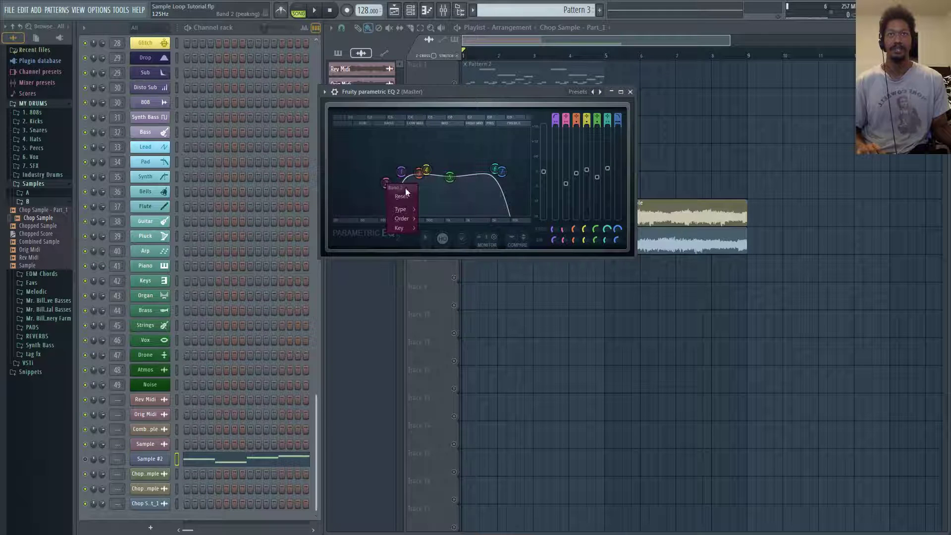
pyautogui.click(409, 195)
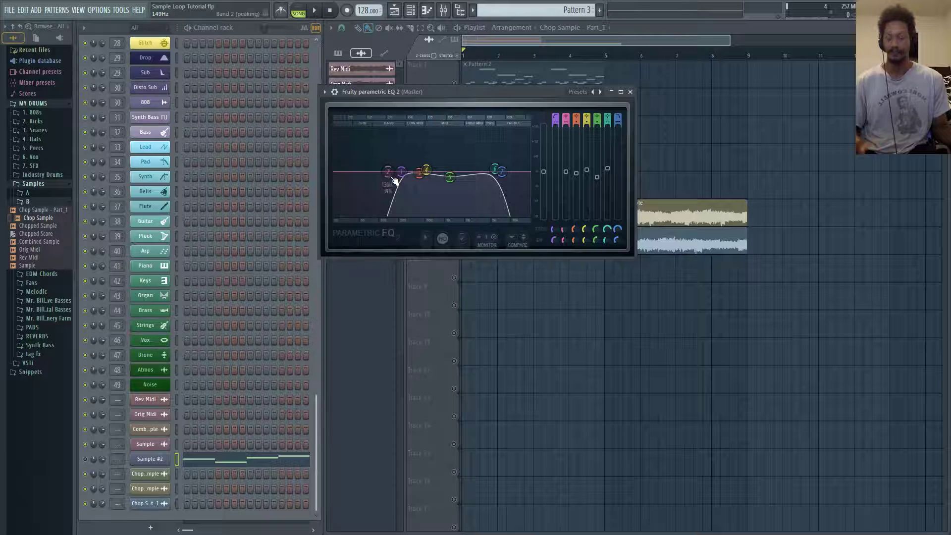
pyautogui.hotkey('ctrl', 'z')
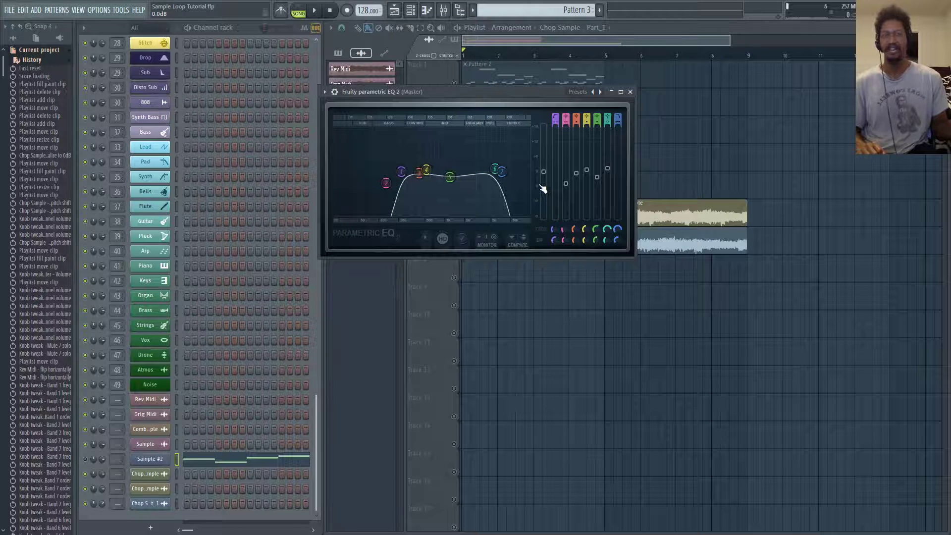
# - Play both chop tracks through iZotope Vinyl on the master and set its warp depth to about 45%
pyautogui.press('Escape')
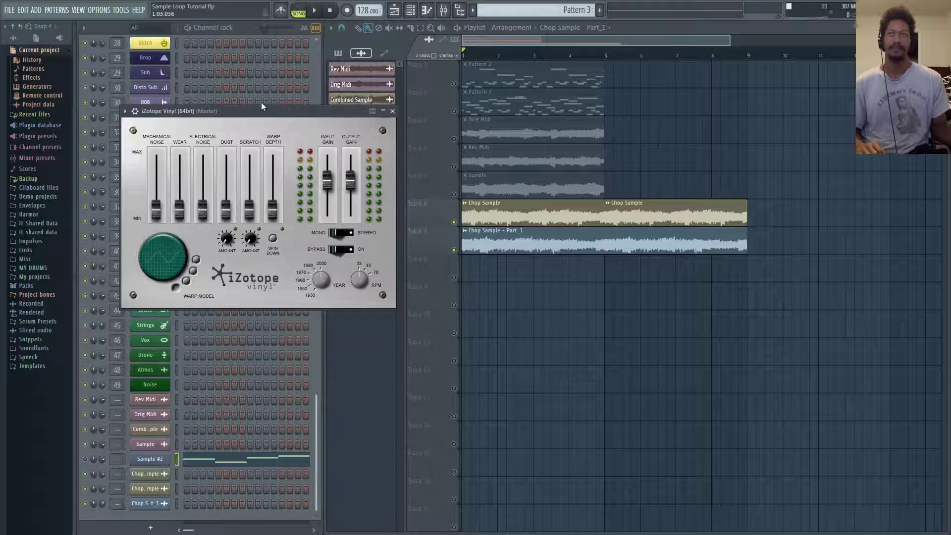
pyautogui.moveTo(258, 111); pyautogui.dragTo(343, 90)
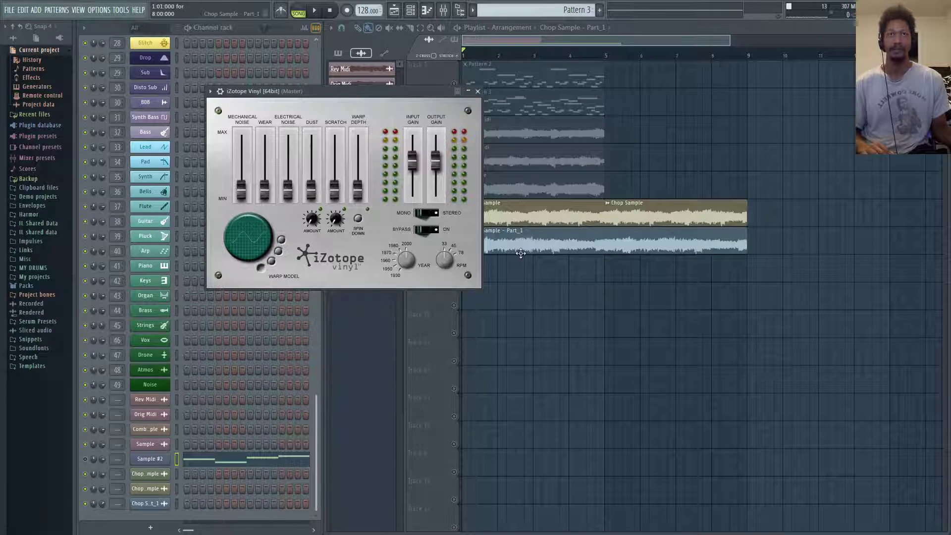
pyautogui.press('space')
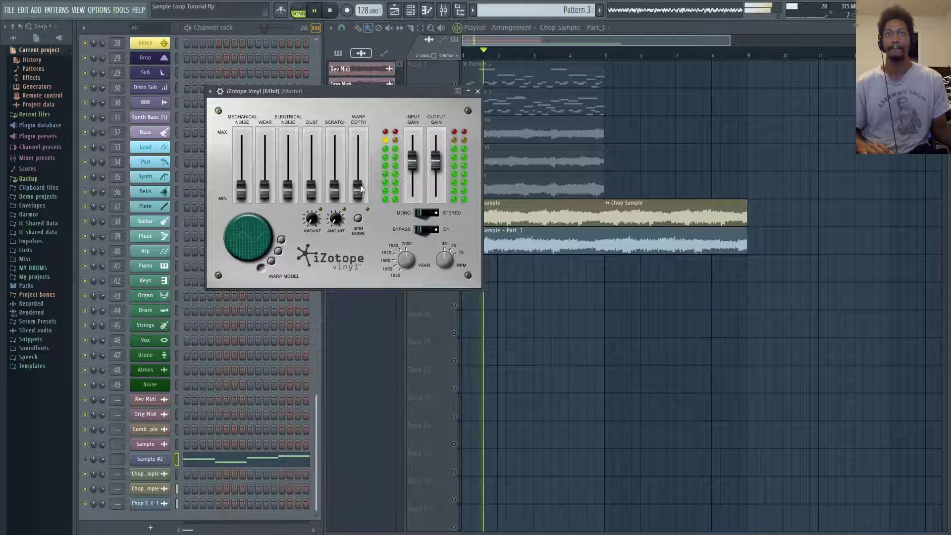
pyautogui.moveTo(358, 189); pyautogui.dragTo(359, 134)
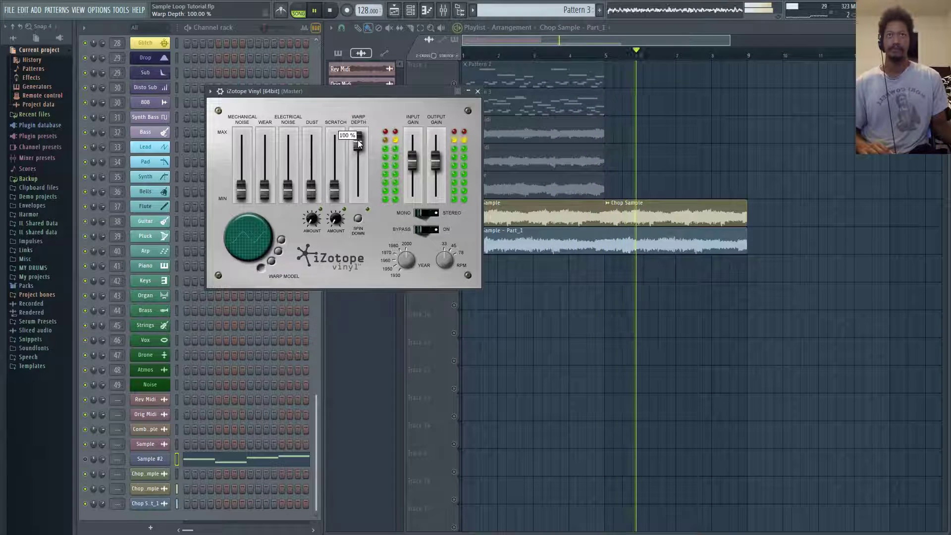
pyautogui.moveTo(355, 141); pyautogui.dragTo(358, 168)
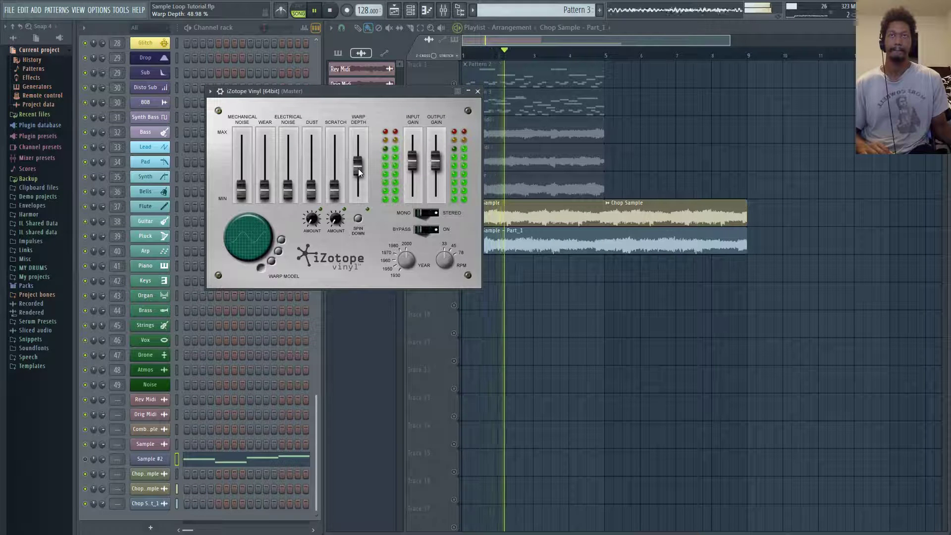
pyautogui.moveTo(358, 169); pyautogui.dragTo(358, 170)
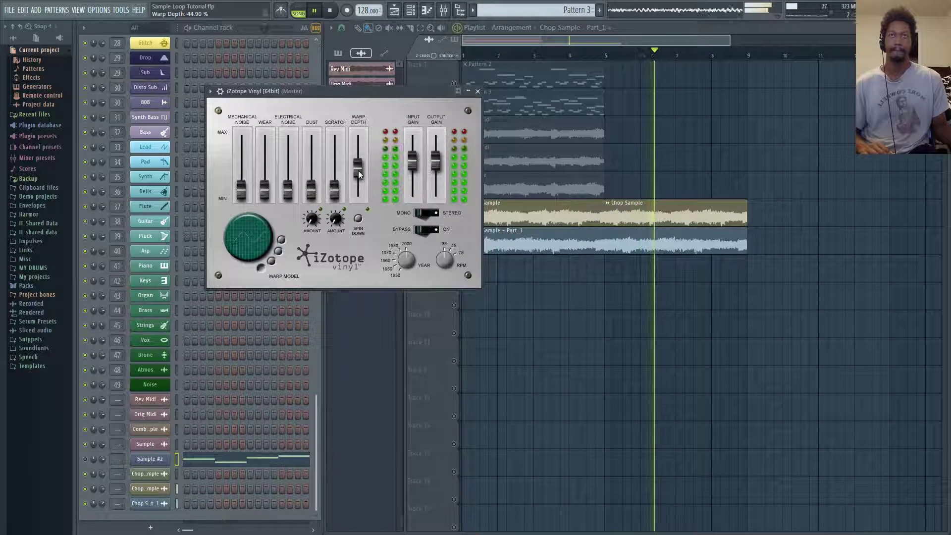
pyautogui.moveTo(358, 171); pyautogui.dragTo(359, 170)
# - Try the Peak warp model in iZotope Vinyl and switch to Inv. Peak
pyautogui.click(278, 251)
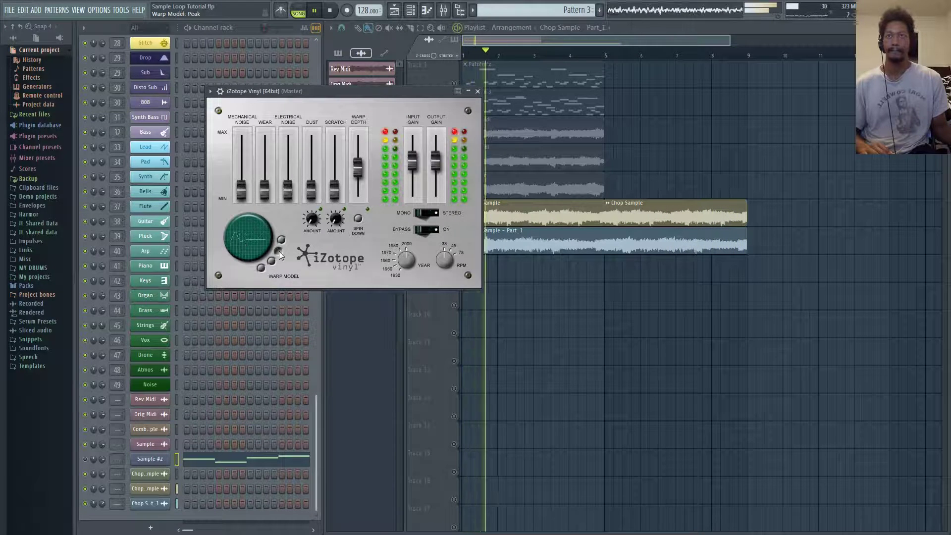
pyautogui.click(272, 261)
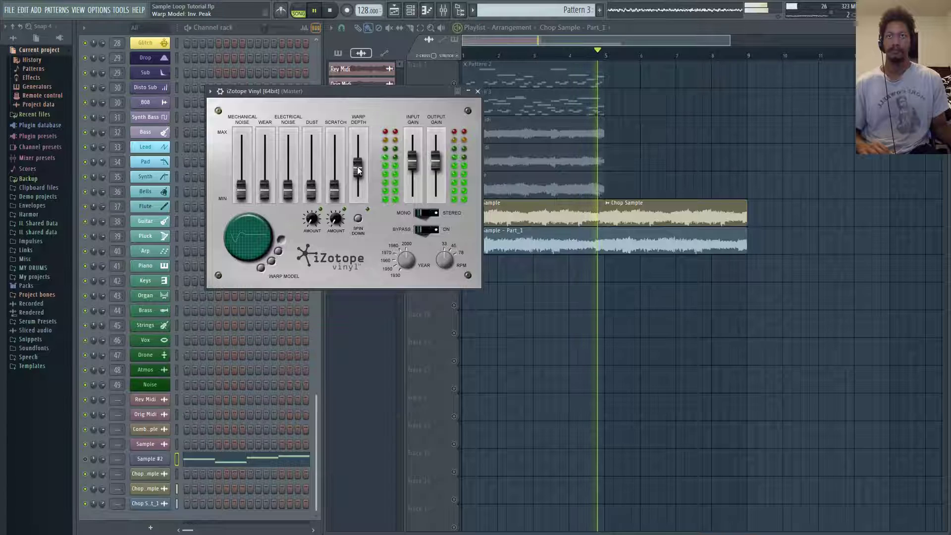
# - Raise the warp depth in iZotope Vinyl slightly and replay the chop tracks from the start to hear the effect
pyautogui.moveTo(358, 170); pyautogui.dragTo(358, 167)
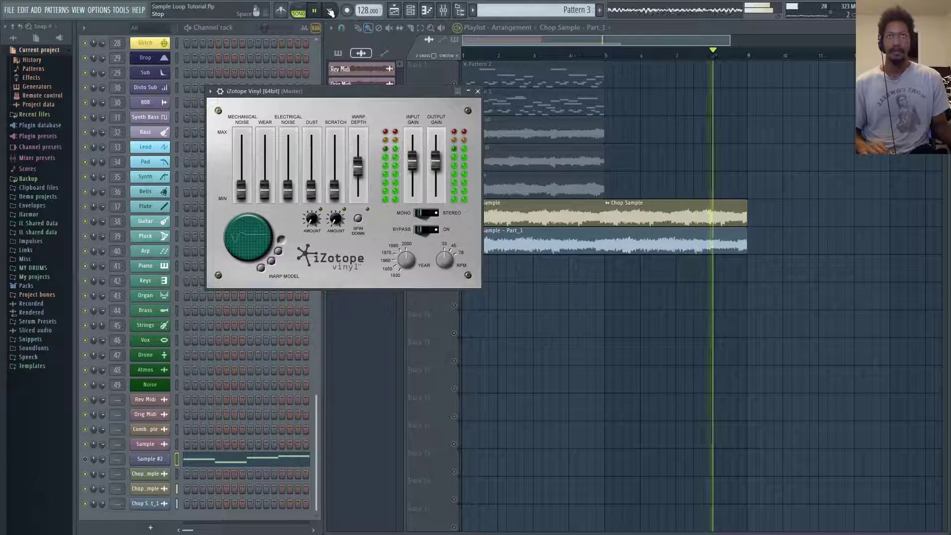
pyautogui.press('space')
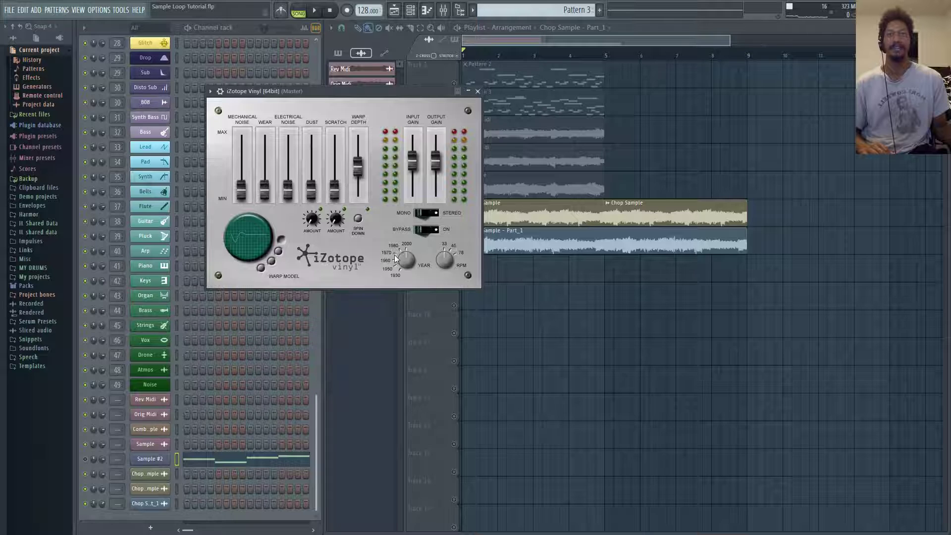
pyautogui.click(320, 11)
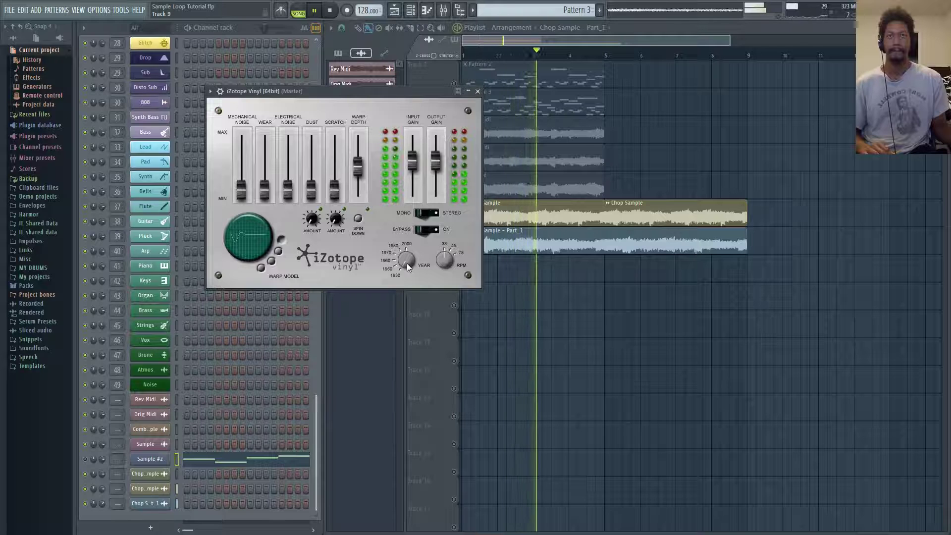
pyautogui.click(330, 15)
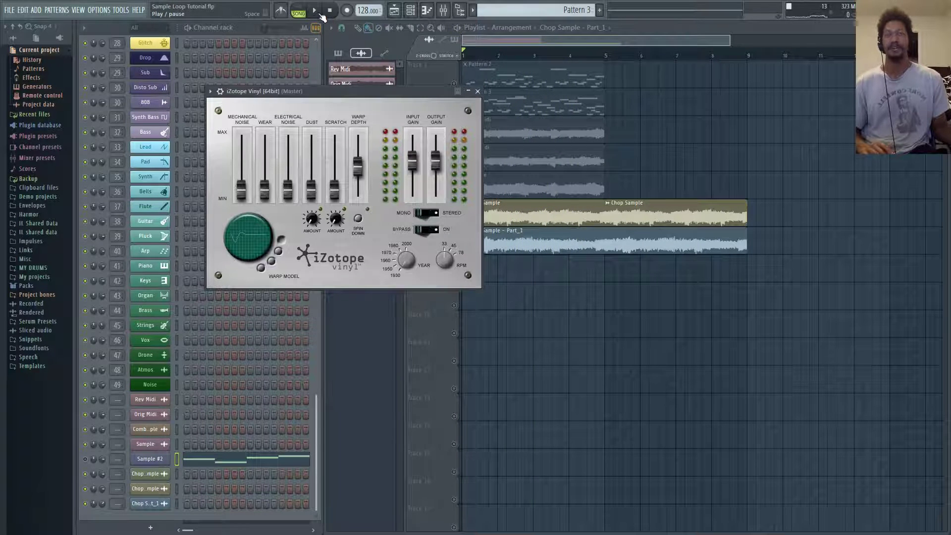
pyautogui.press('space')
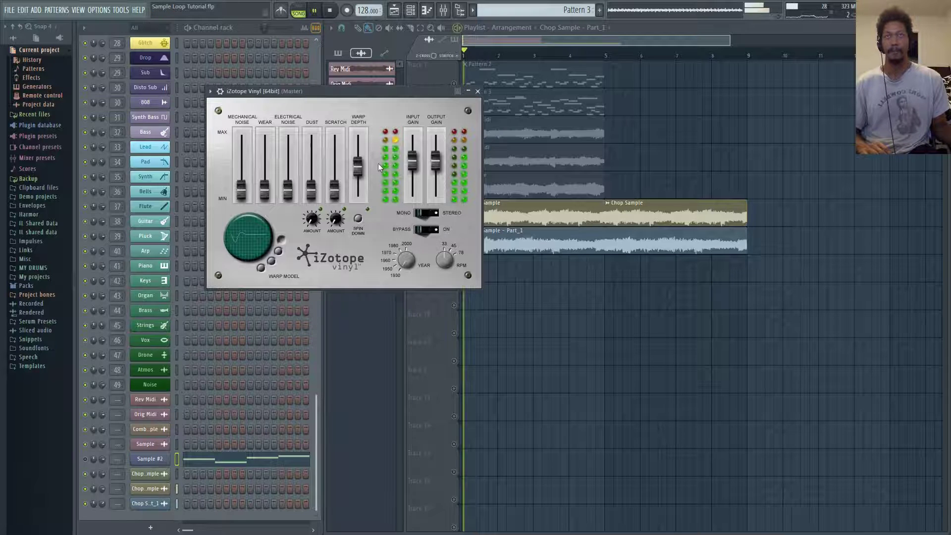
# - Audition the 1960, 1970 and 2000 year settings in iZotope Vinyl during playback, choose 1960, and close the plugin
pyautogui.moveTo(401, 263)
pyautogui.mouseDown()
pyautogui.moveTo(402, 272)
pyautogui.moveTo(399, 263)
pyautogui.mouseUp()
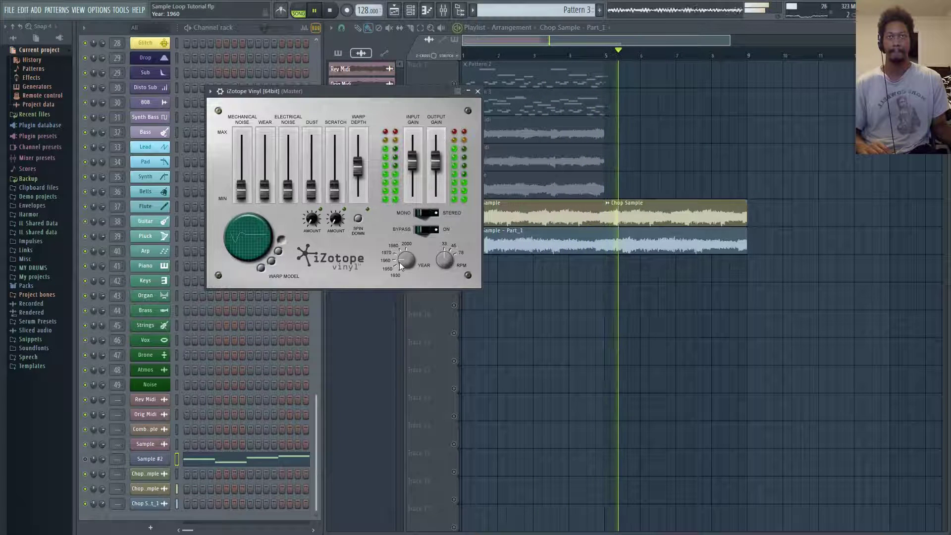
pyautogui.moveTo(399, 262); pyautogui.dragTo(397, 257)
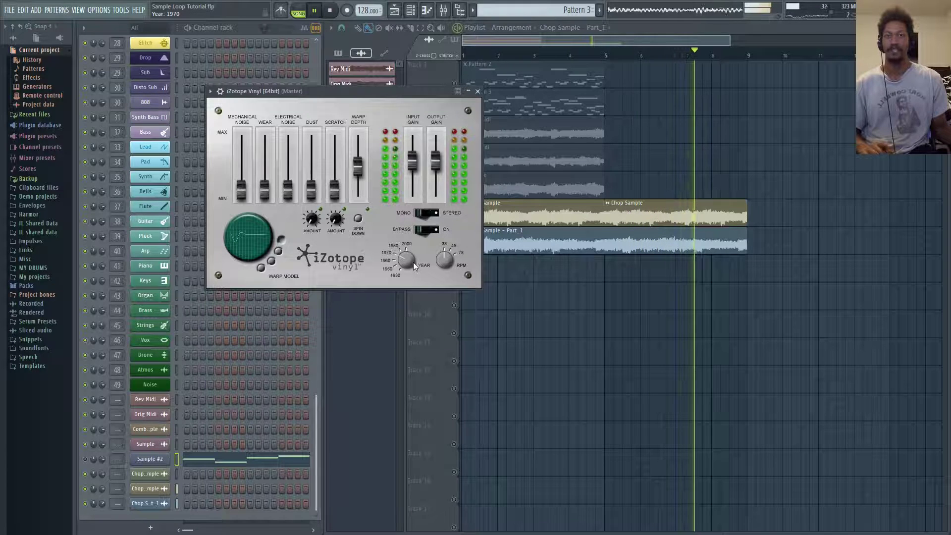
pyautogui.scroll(1, 406, 262)
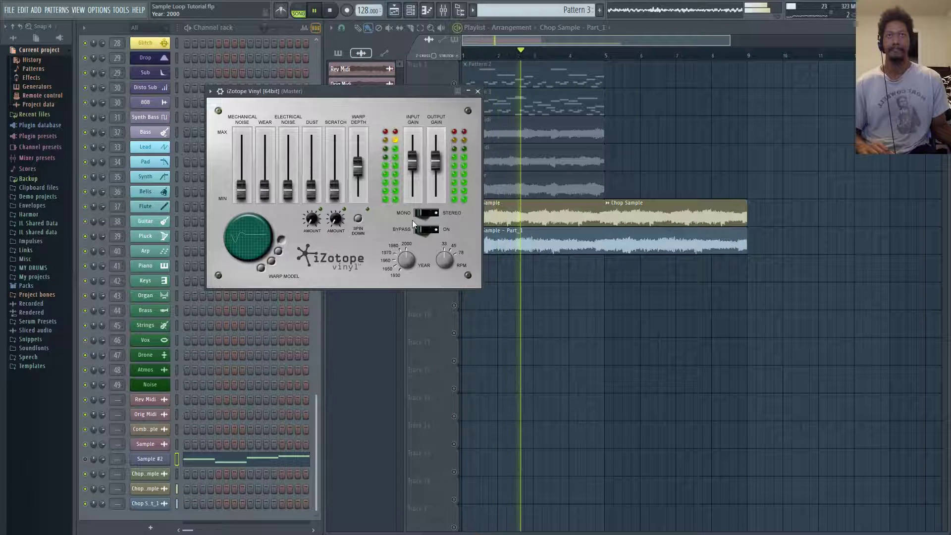
pyautogui.scroll(1, 406, 264)
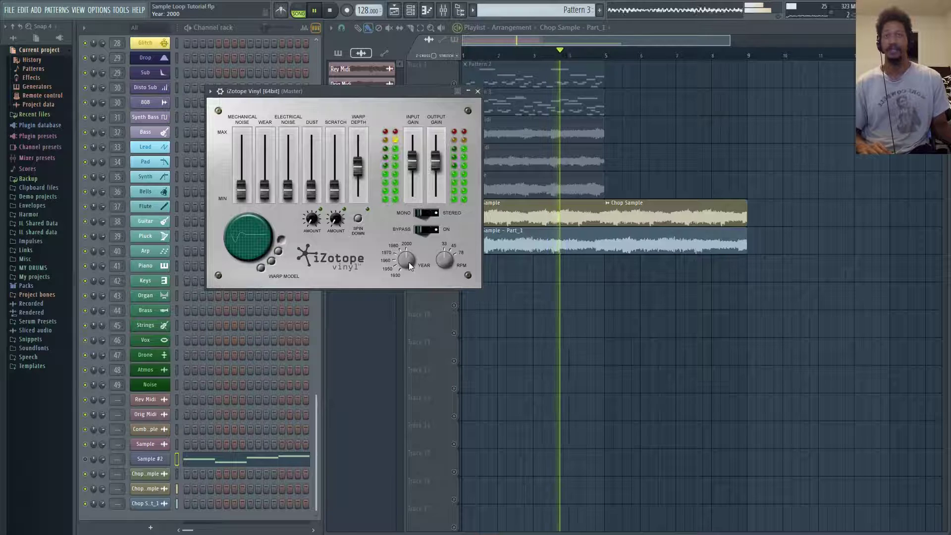
pyautogui.scroll(-3, 407, 261)
pyautogui.scroll(1, 403, 263)
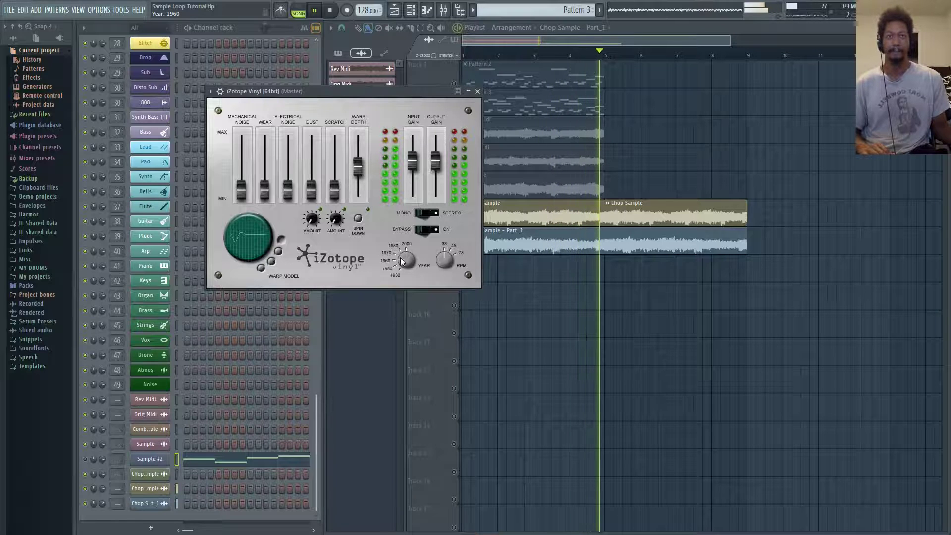
pyautogui.click(477, 91)
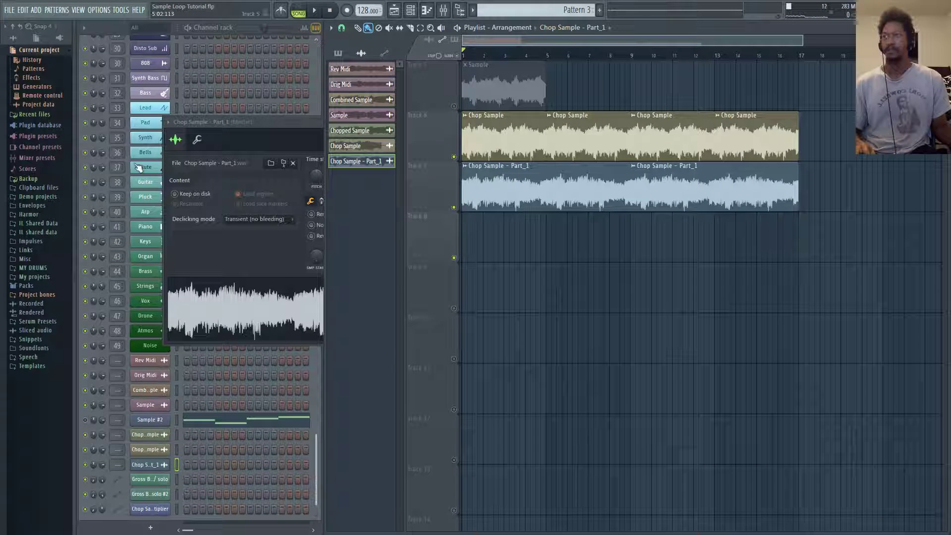
# - Review the playlist tracks, examine the Sample #2 channel's slices in Fruity Slicer, and close its window
pyautogui.scroll(4, 655, 274)
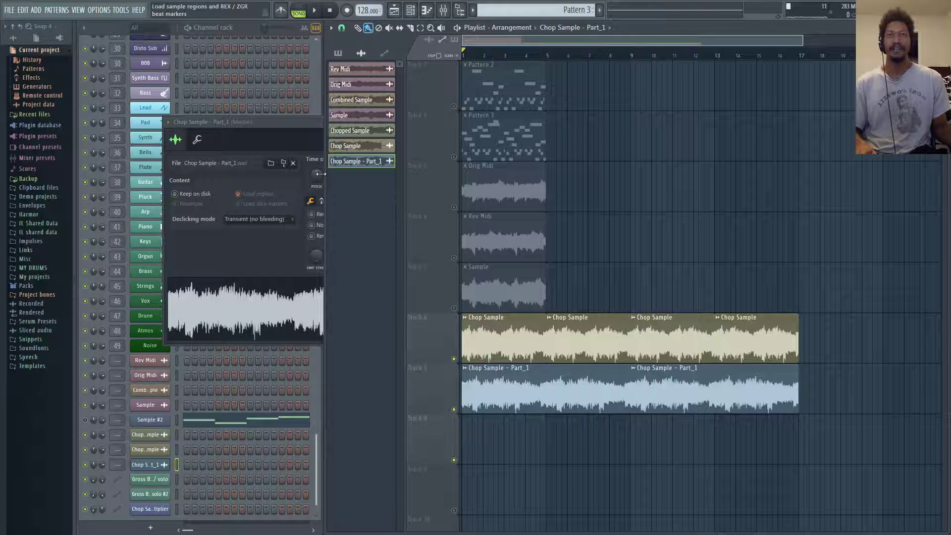
pyautogui.click(248, 27)
pyautogui.click(150, 421)
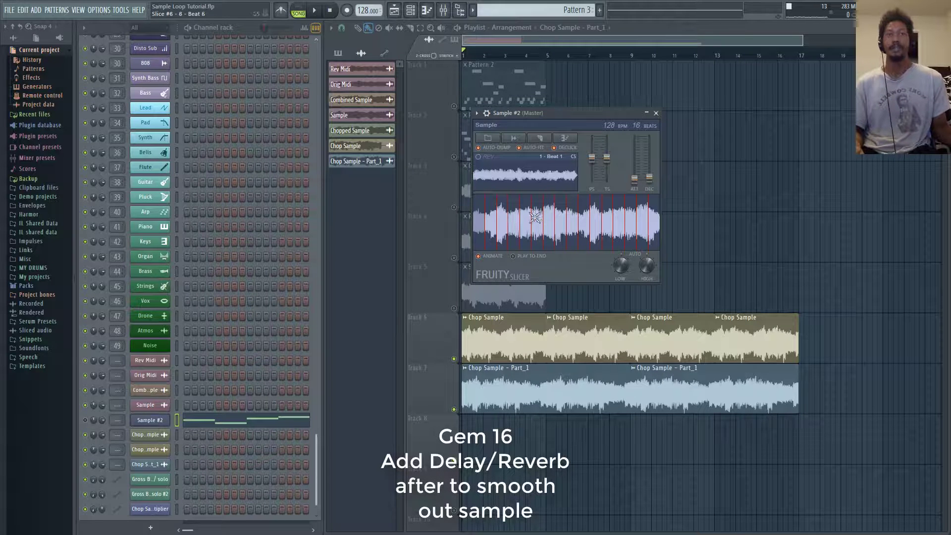
pyautogui.moveTo(635, 114); pyautogui.dragTo(290, 136)
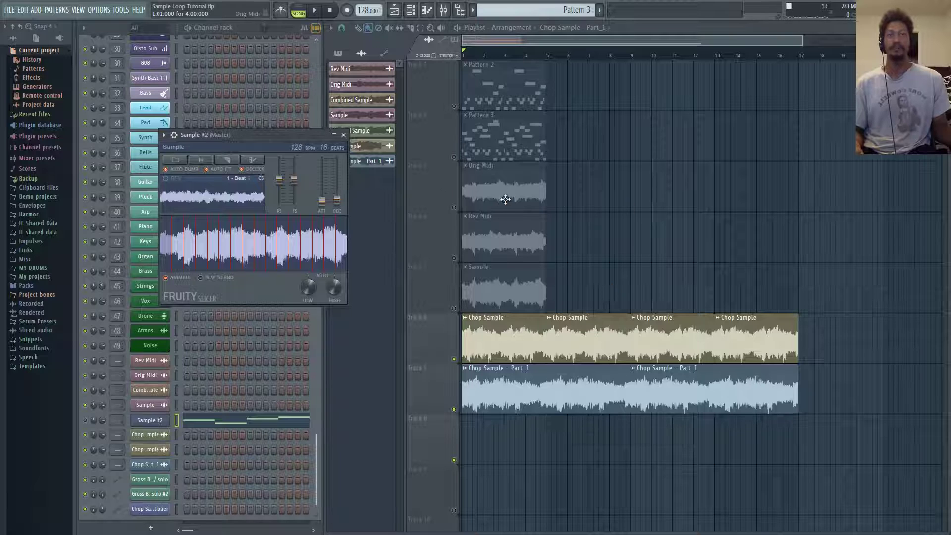
pyautogui.moveTo(367, 137); pyautogui.dragTo(444, 134)
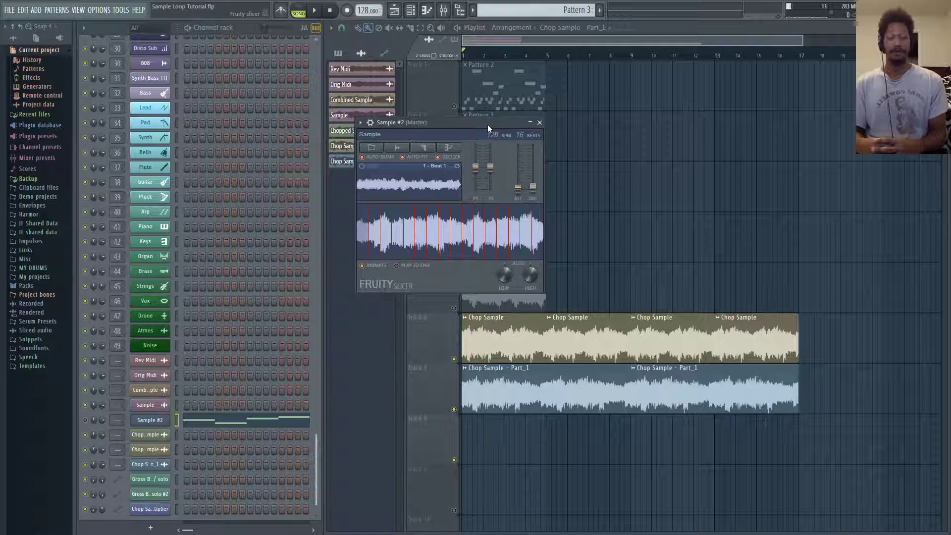
pyautogui.click(656, 27)
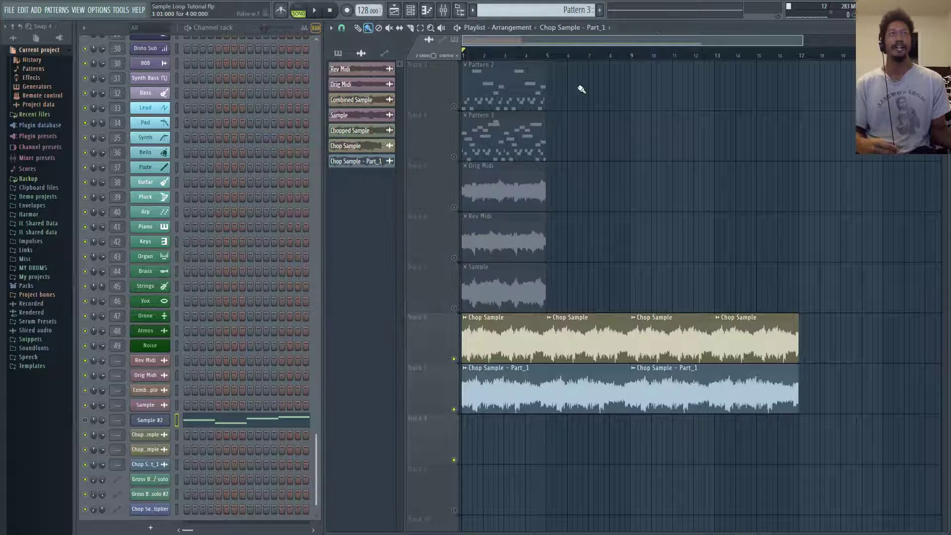